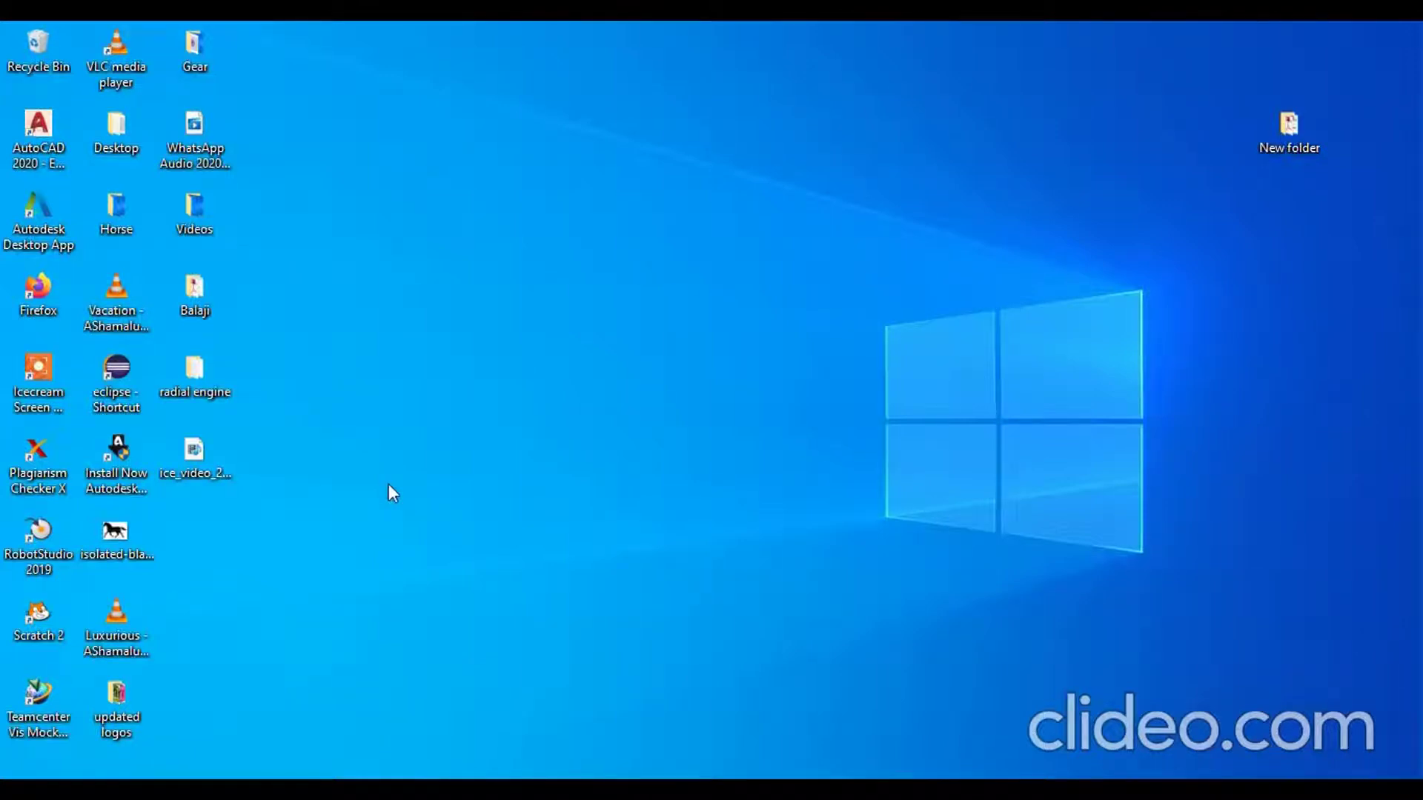
Step: Open gear.prt from the Gear folder on the desktop
{"action": "double_click", "coordinate": [199, 62]}
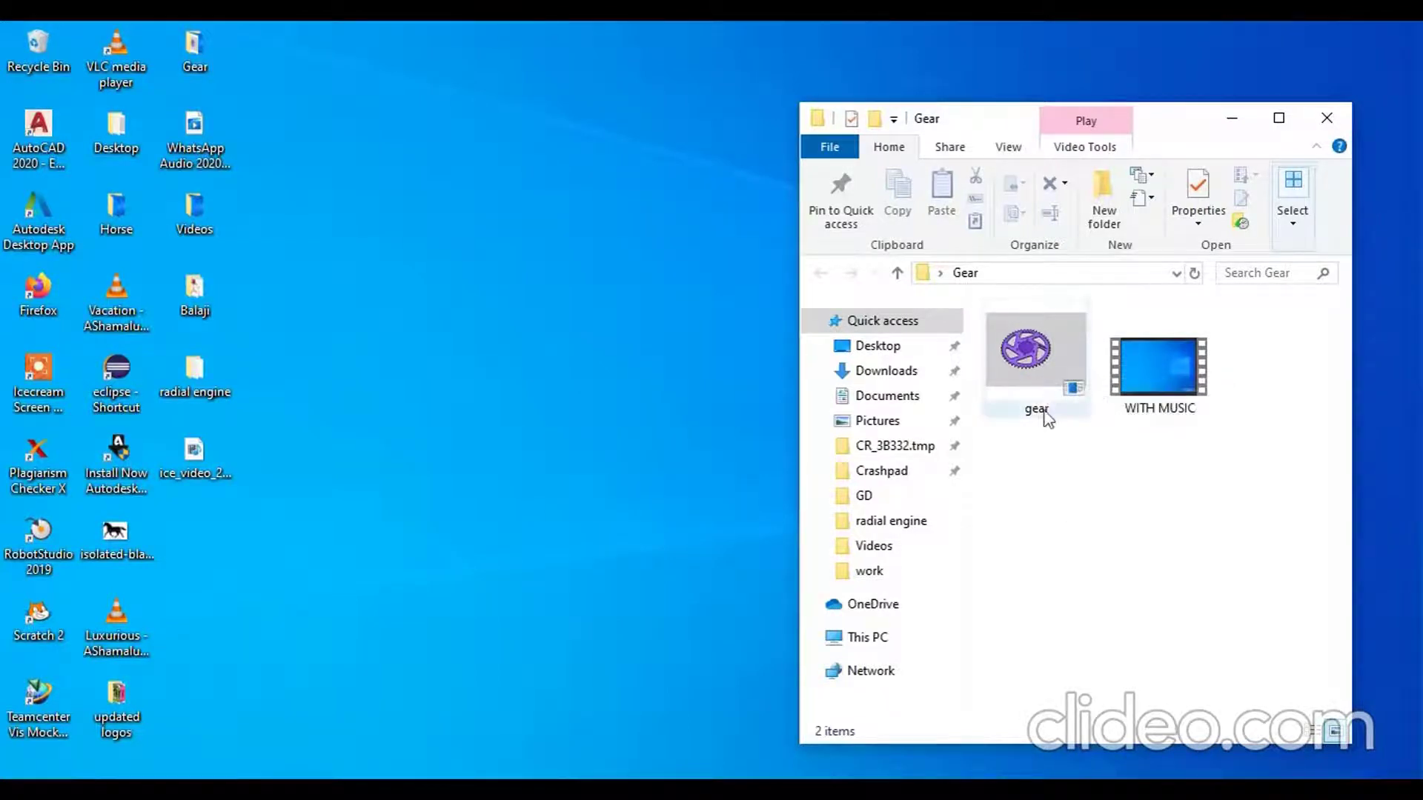
{"action": "left_click", "coordinate": [1037, 383]}
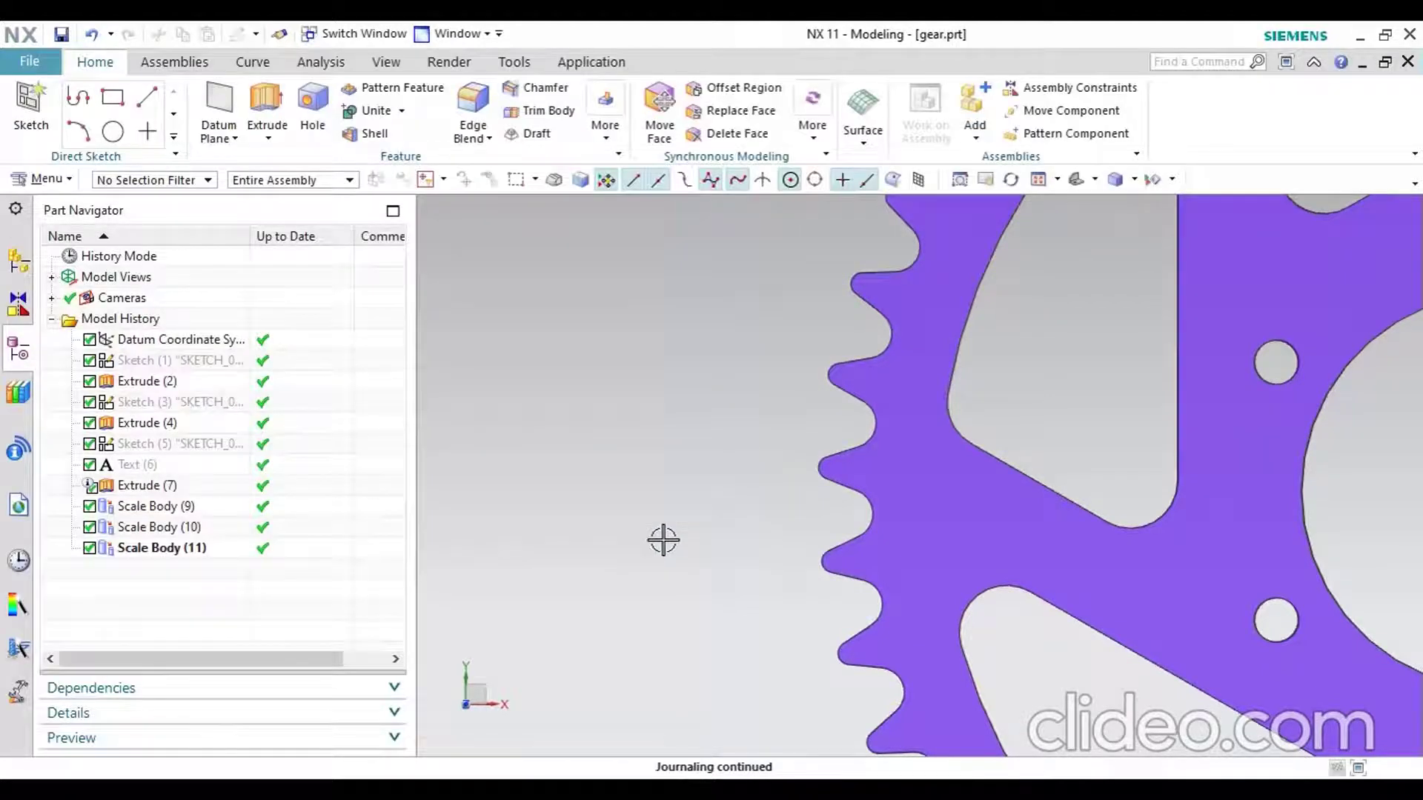
Step: Fit the whole sprocket in view and switch gear.prt into the Pre/Post application
{"action": "scroll", "coordinate": [661, 540], "scroll_direction": "down", "scroll_amount": 5}
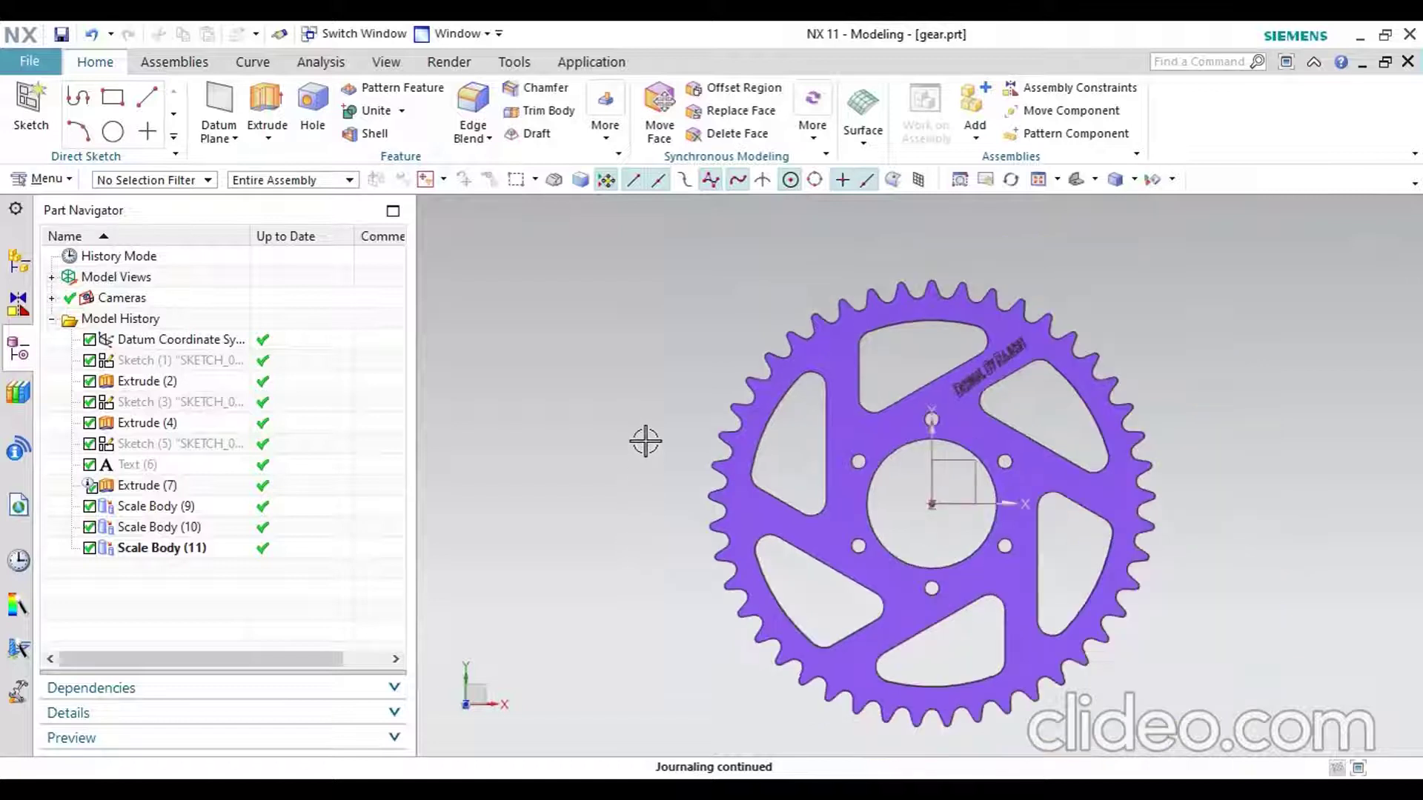
{"action": "key", "text": "ctrl+f"}
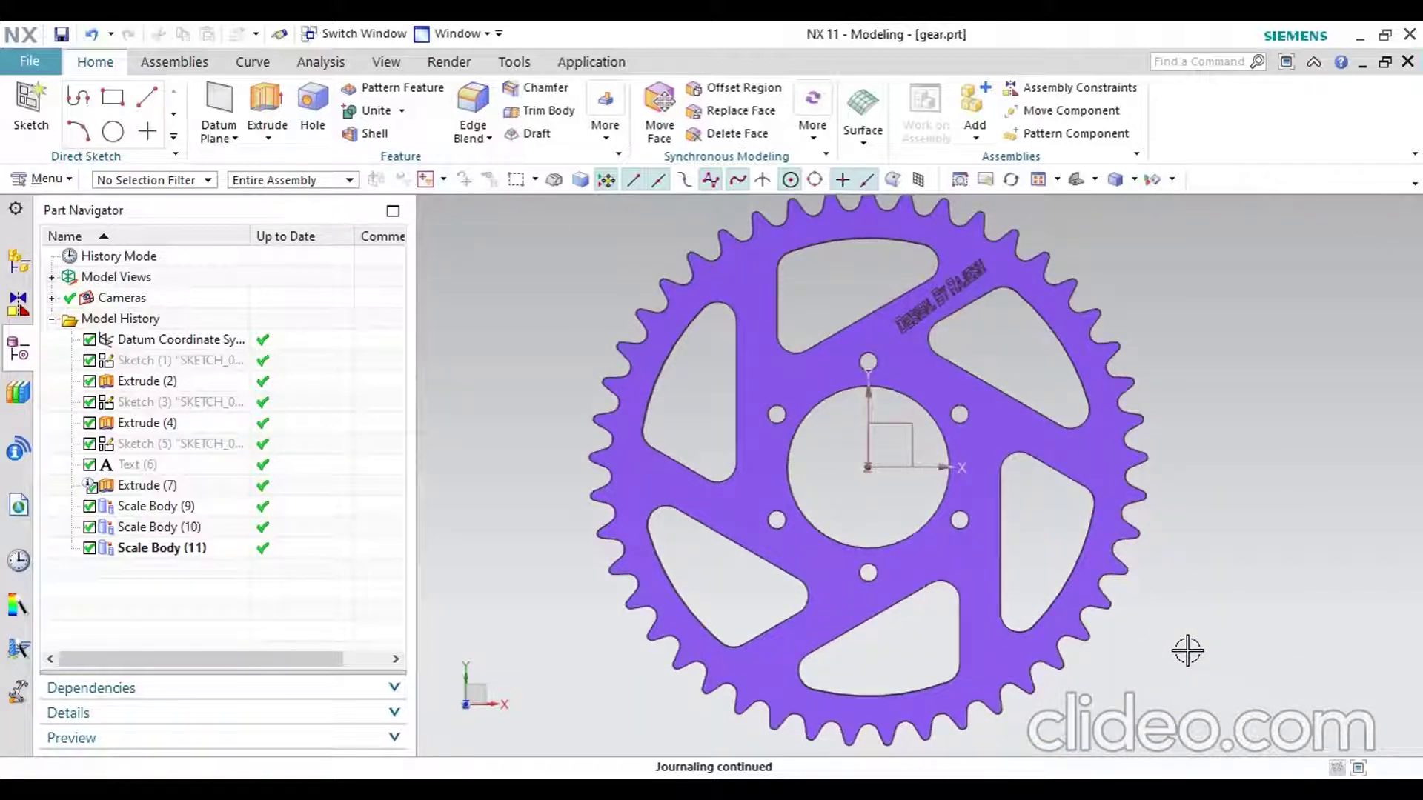
{"action": "scroll", "coordinate": [1187, 650], "scroll_direction": "down", "scroll_amount": 1}
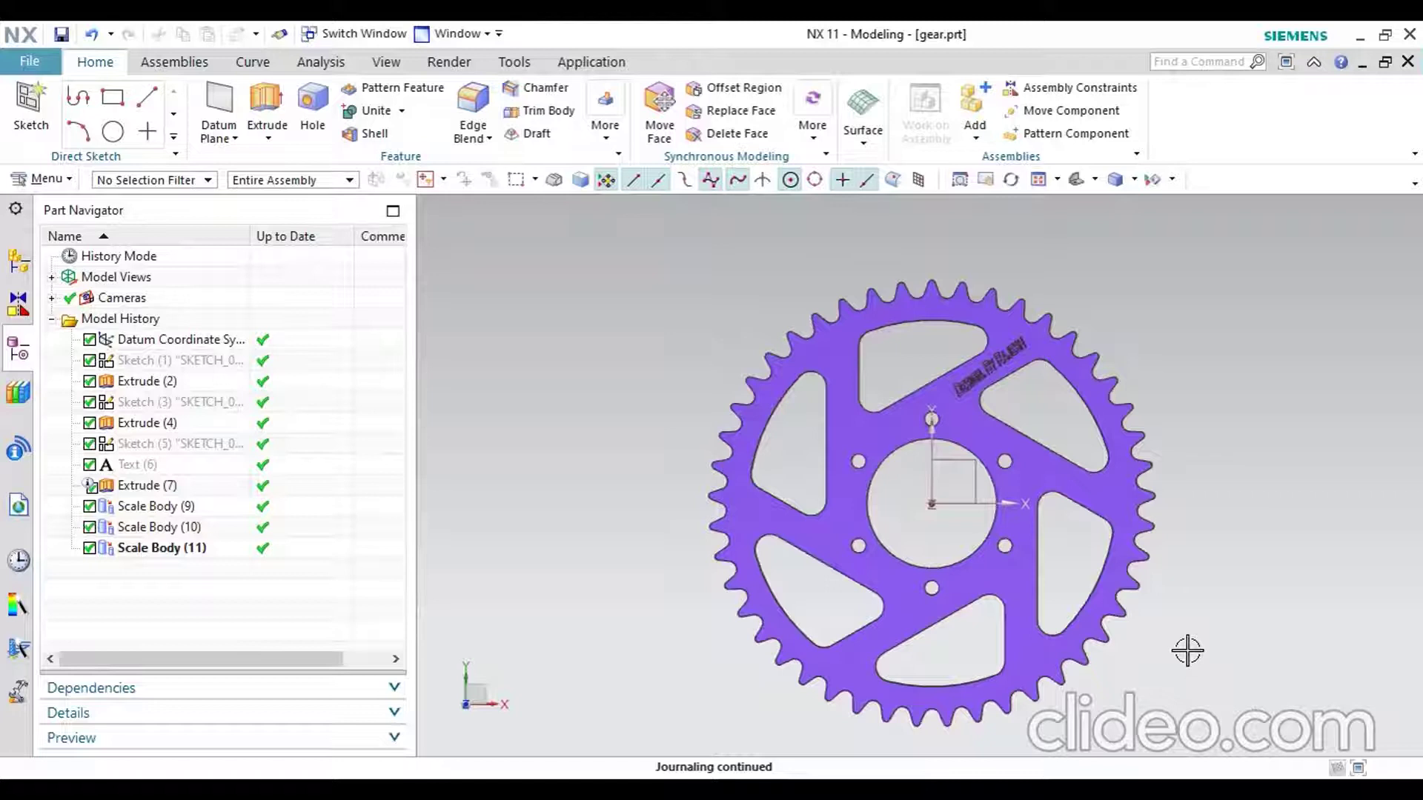
{"action": "left_click", "coordinate": [13, 66]}
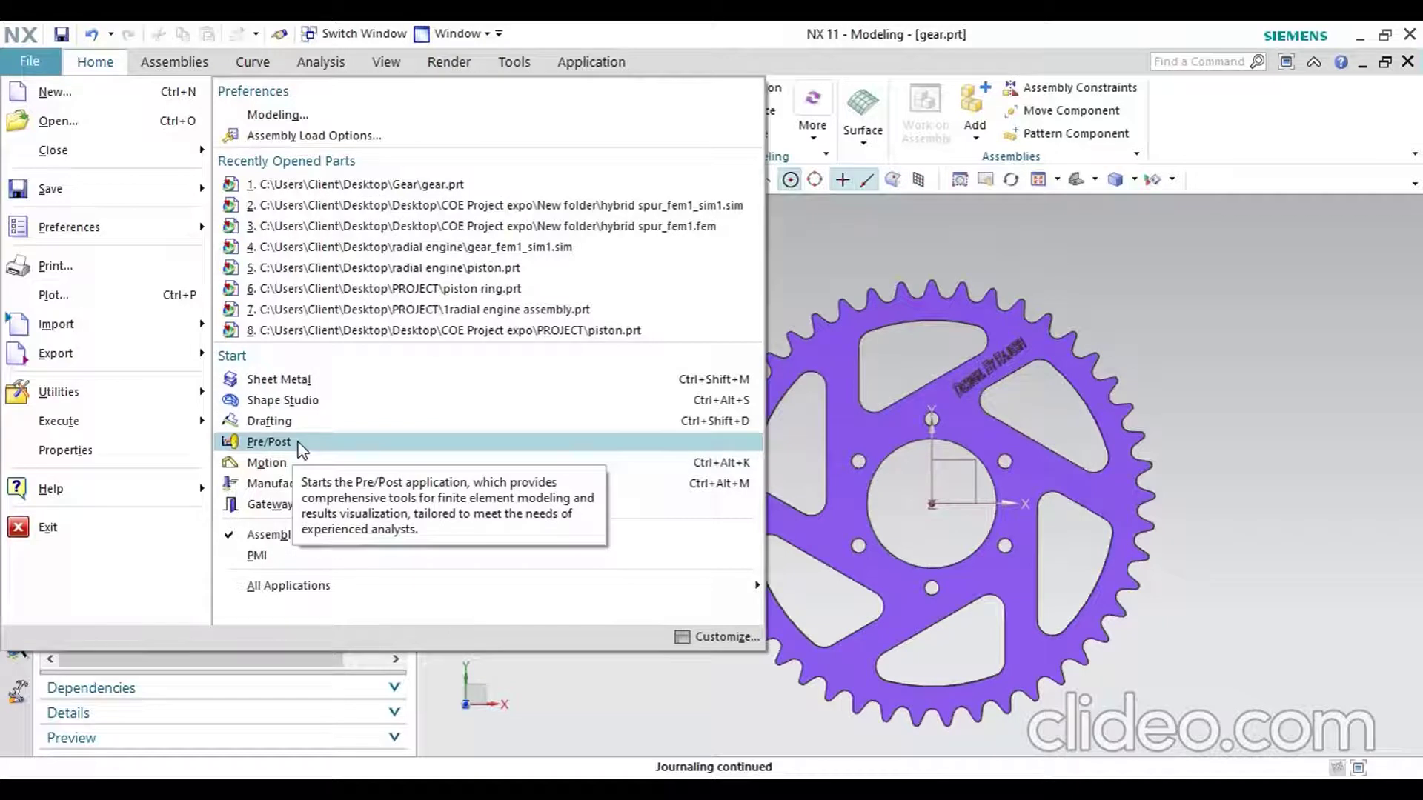
{"action": "left_click", "coordinate": [269, 442]}
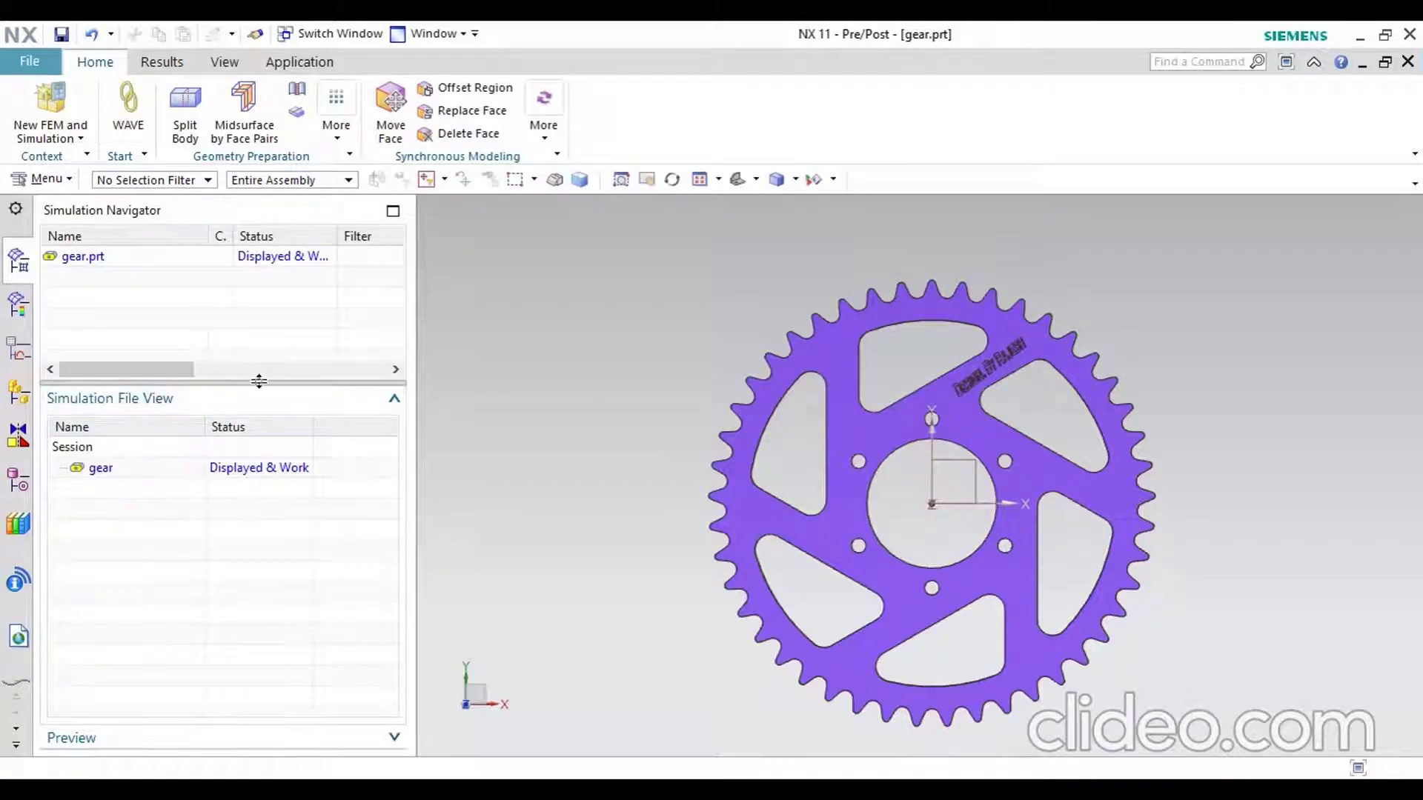
Step: Start a new FEM, gear_fem1.fem, for gear.prt using the NX Nastran template
{"action": "left_click_drag", "start_coordinate": [256, 378], "coordinate": [255, 458]}
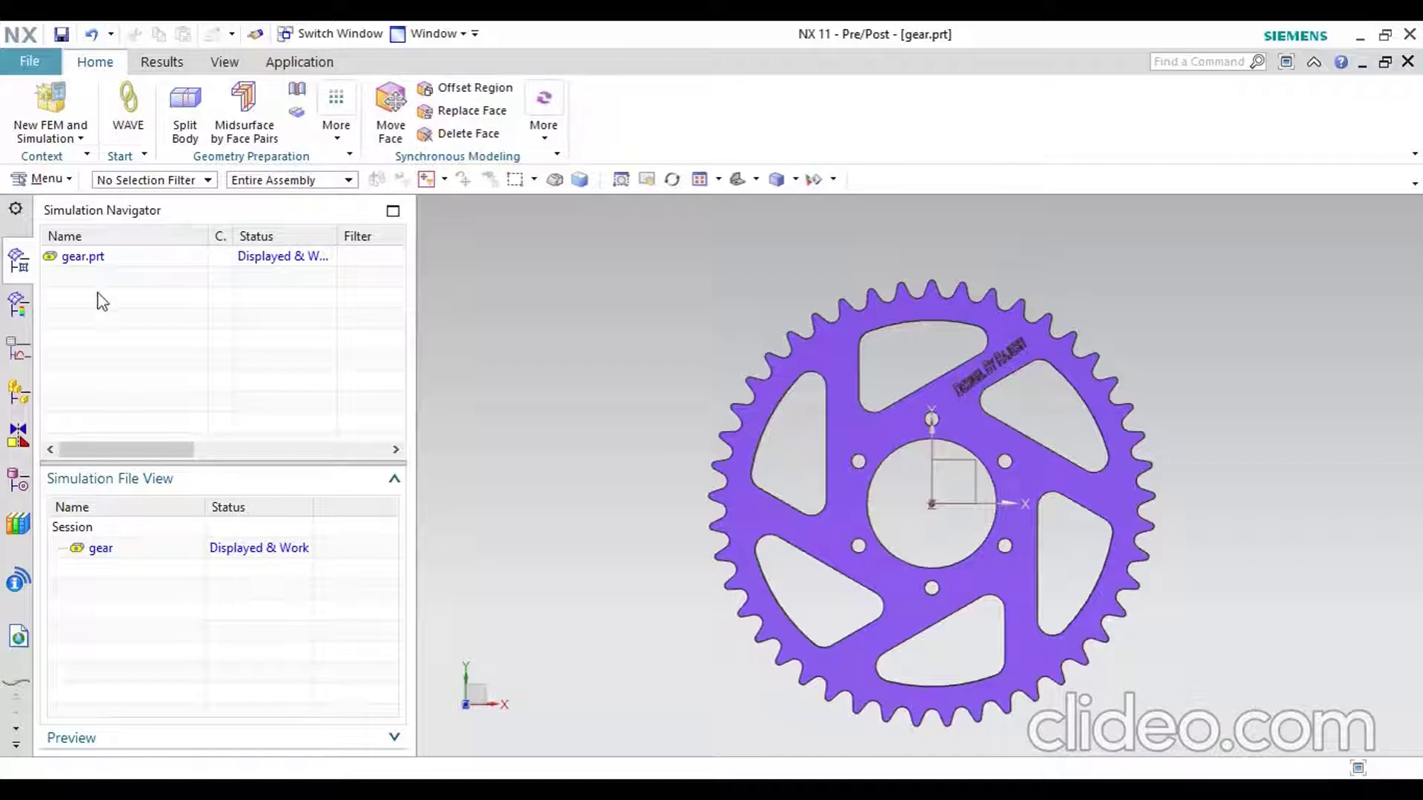
{"action": "right_click", "coordinate": [127, 261]}
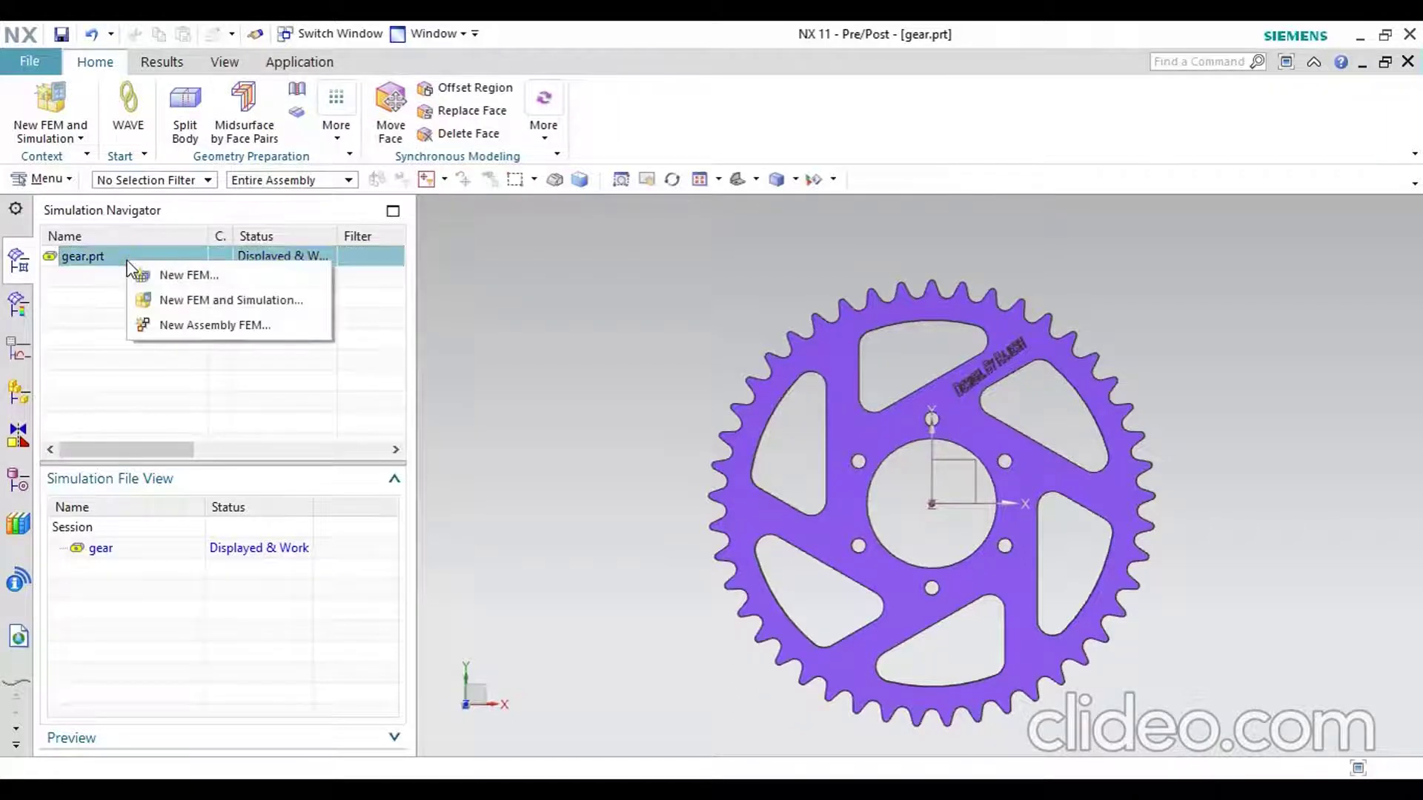
{"action": "left_click", "coordinate": [180, 275]}
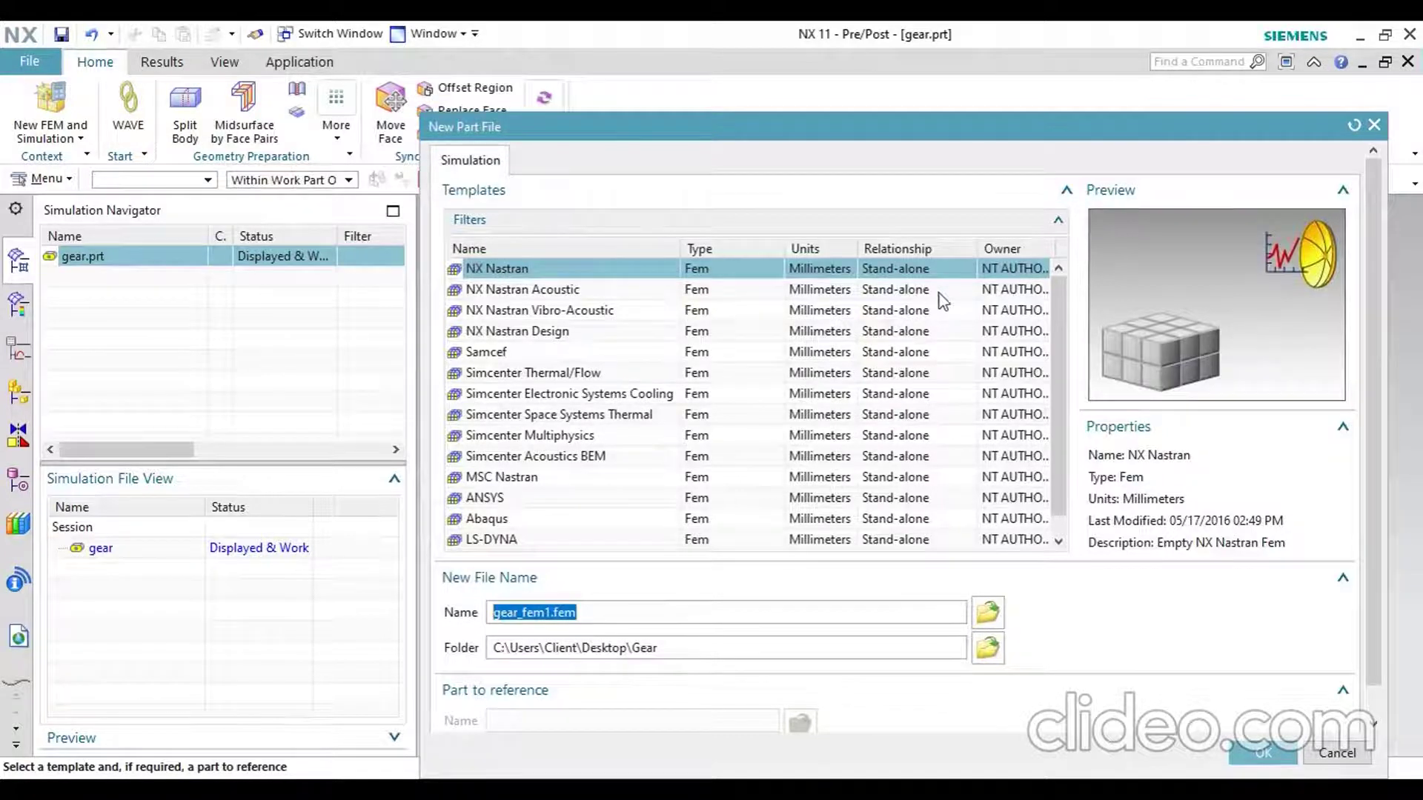
{"action": "left_click", "coordinate": [1262, 752]}
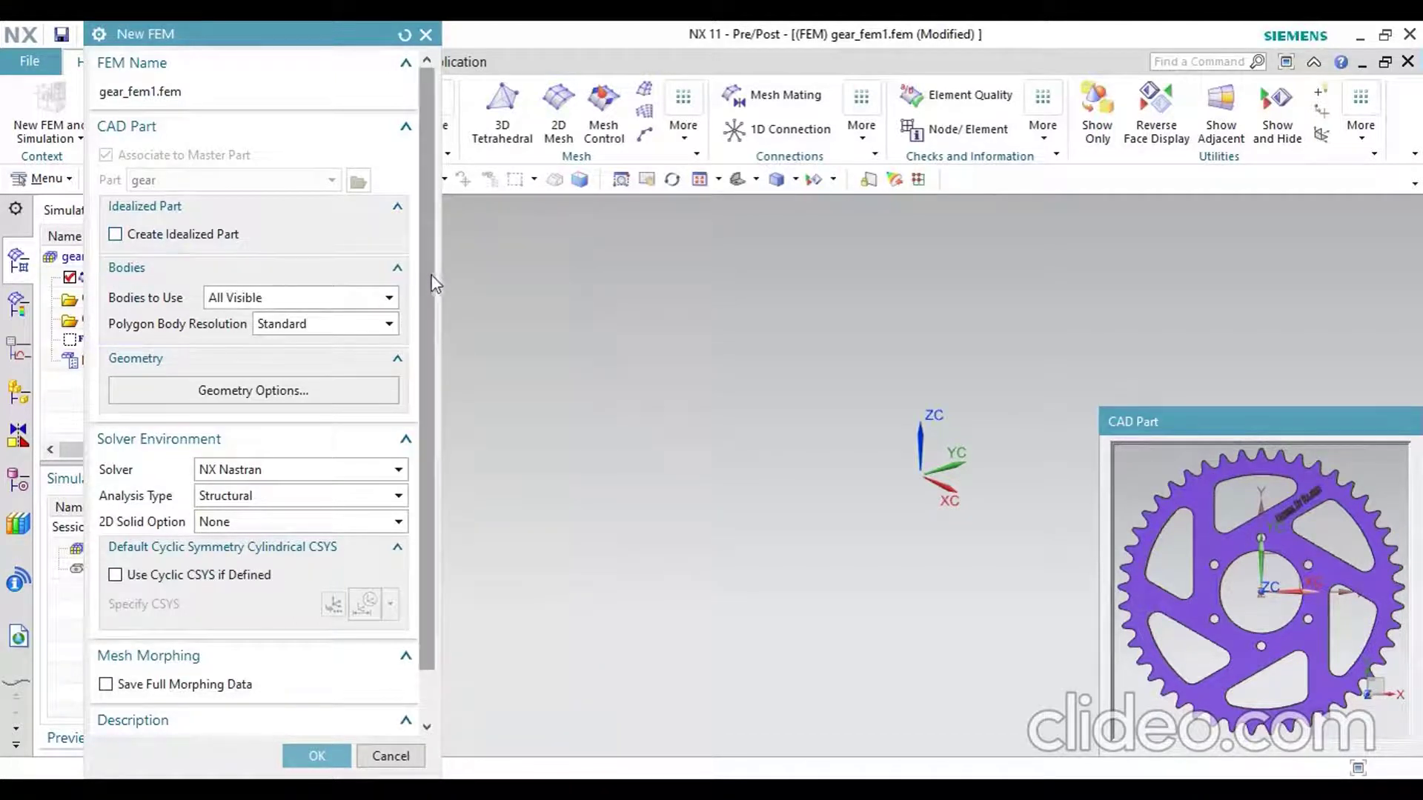
Step: Create gear_fem1 with the NX Nastran solver and Structural analysis type
{"action": "left_click_drag", "start_coordinate": [430, 274], "coordinate": [421, 424]}
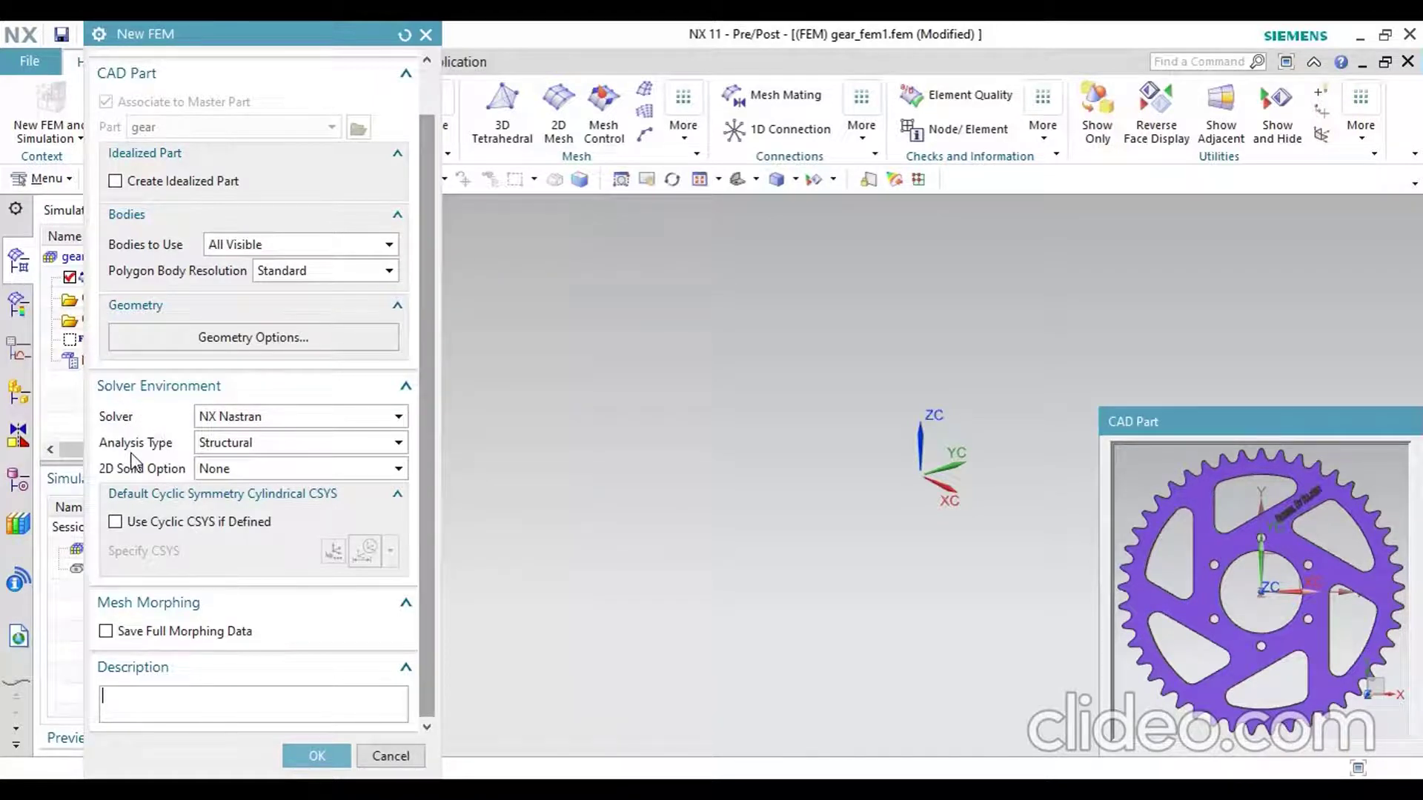
{"action": "left_click", "coordinate": [287, 445]}
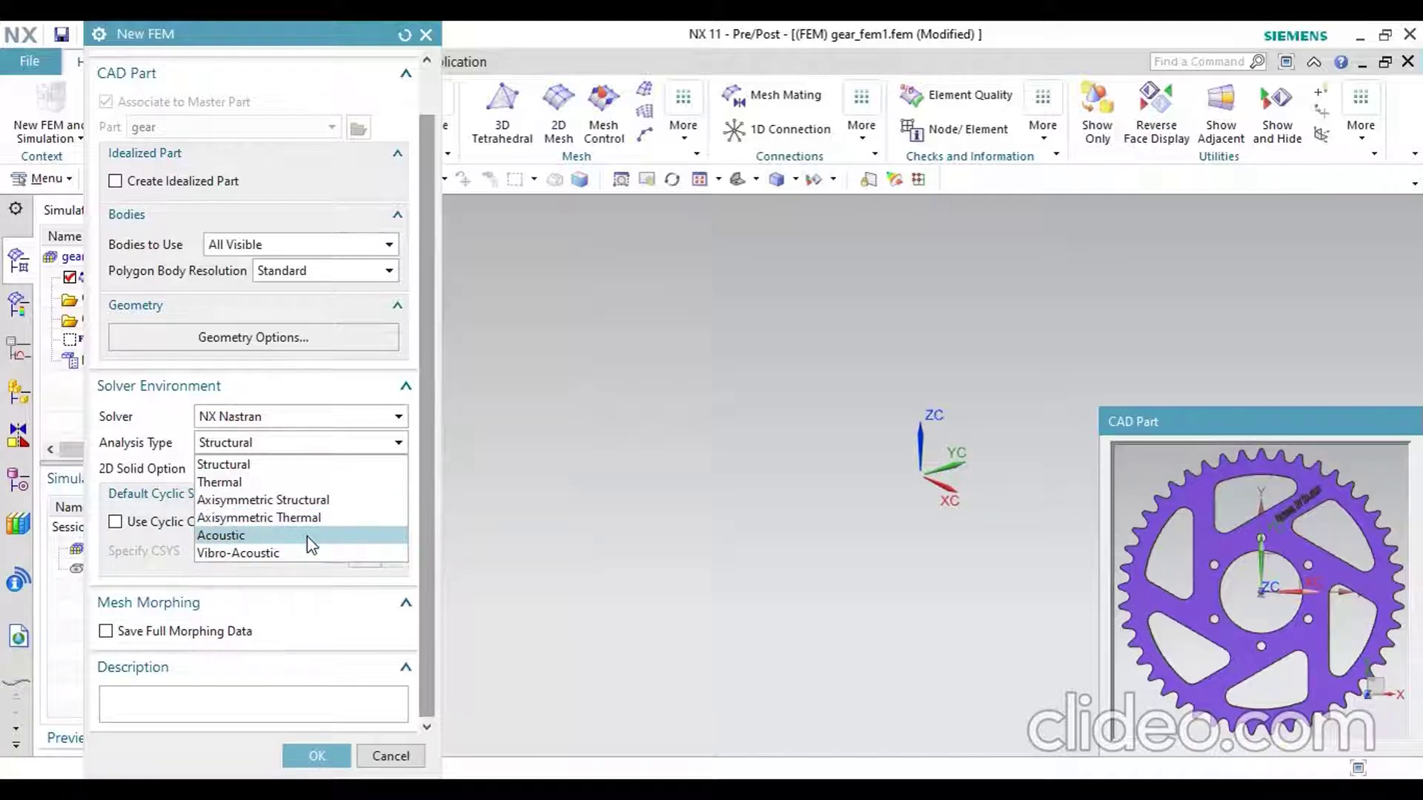
{"action": "left_click", "coordinate": [261, 466]}
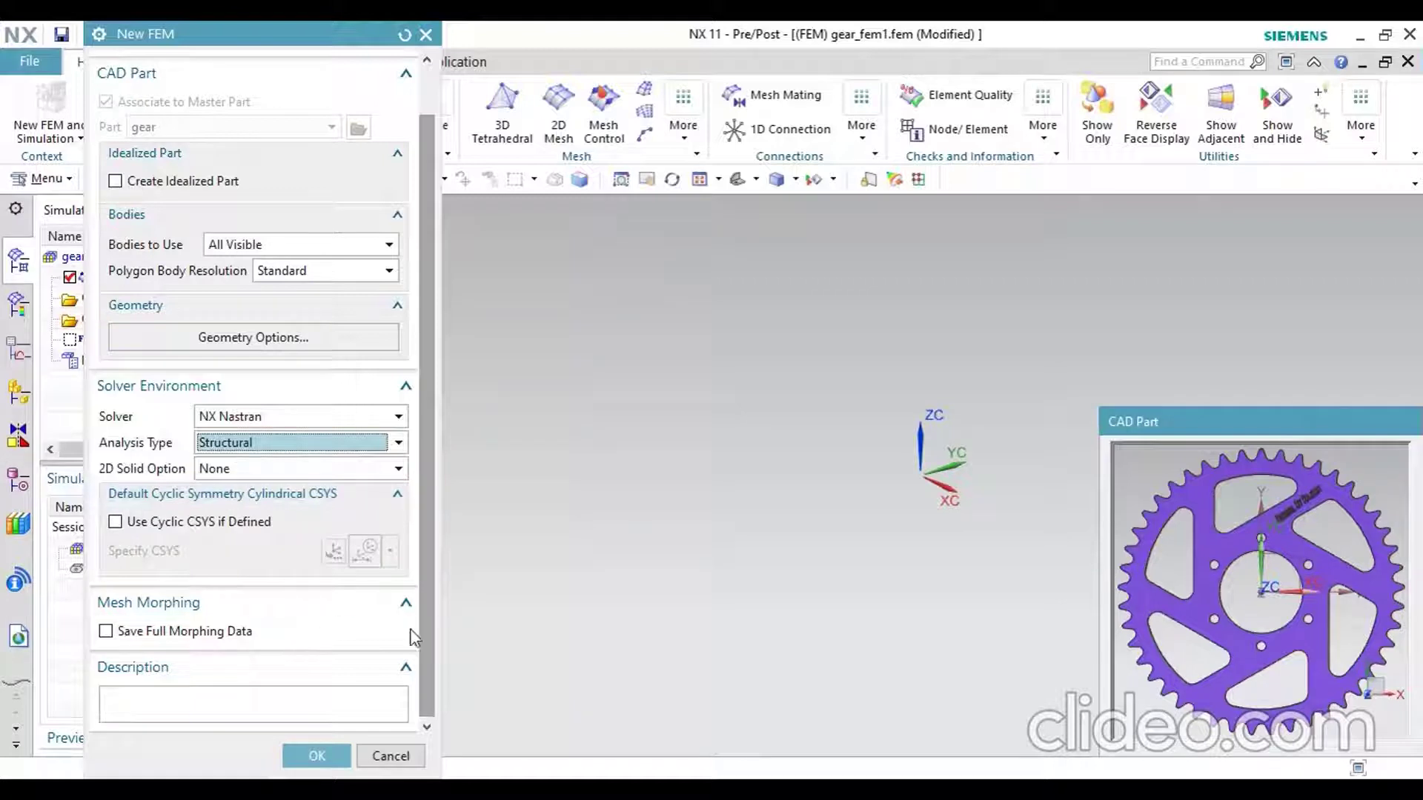
{"action": "left_click", "coordinate": [331, 750]}
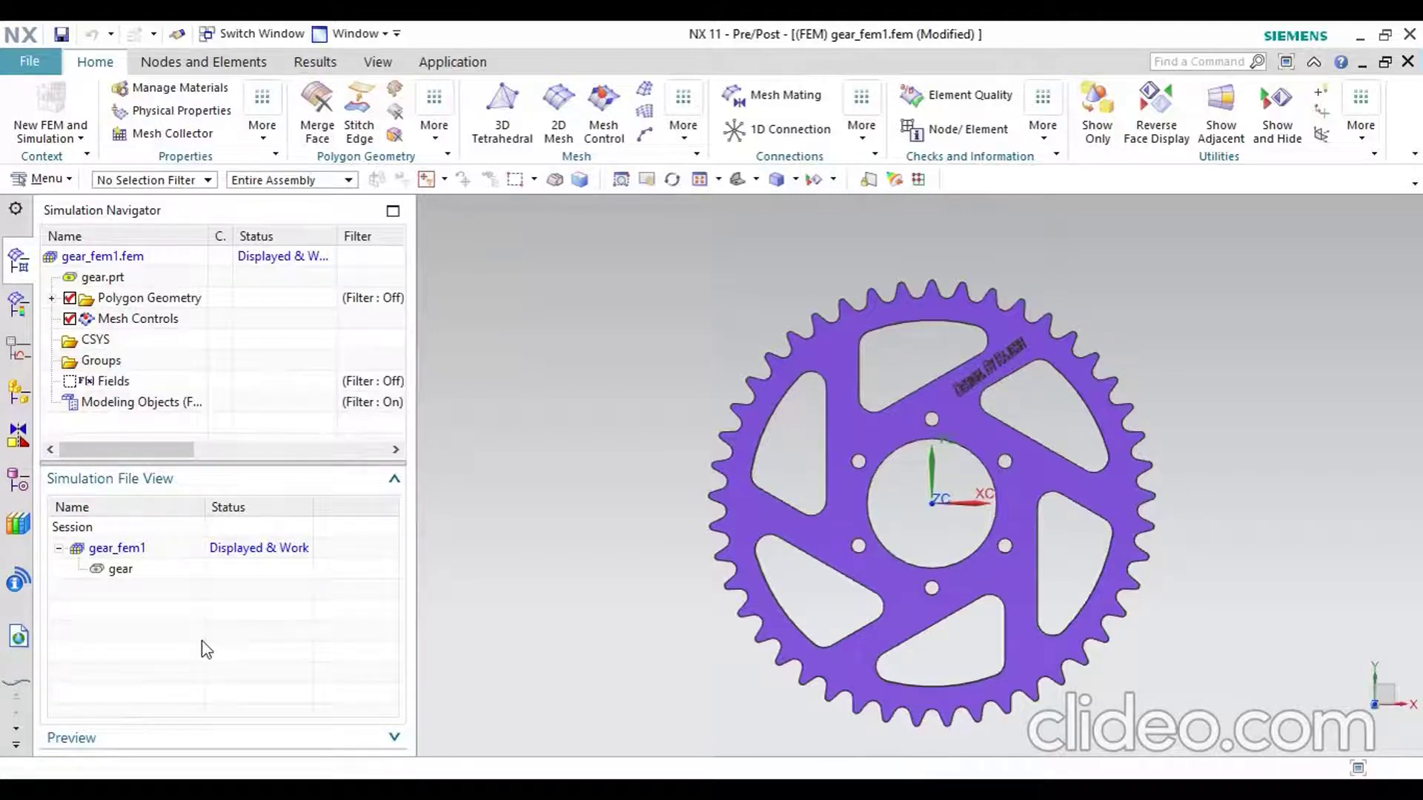
Step: Assign the Iron_60 library material to the sprocket body
{"action": "left_click", "coordinate": [264, 138]}
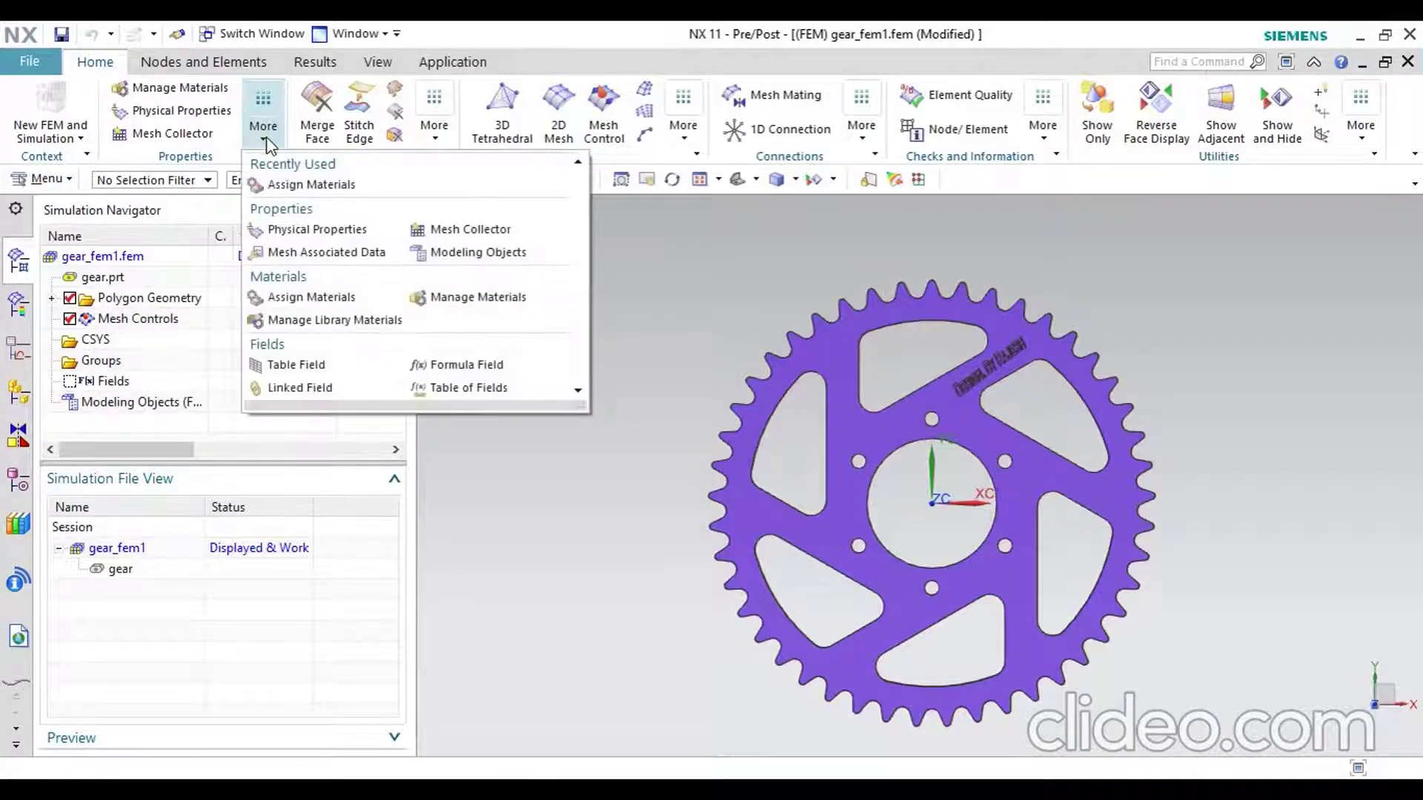
{"action": "left_click", "coordinate": [297, 184]}
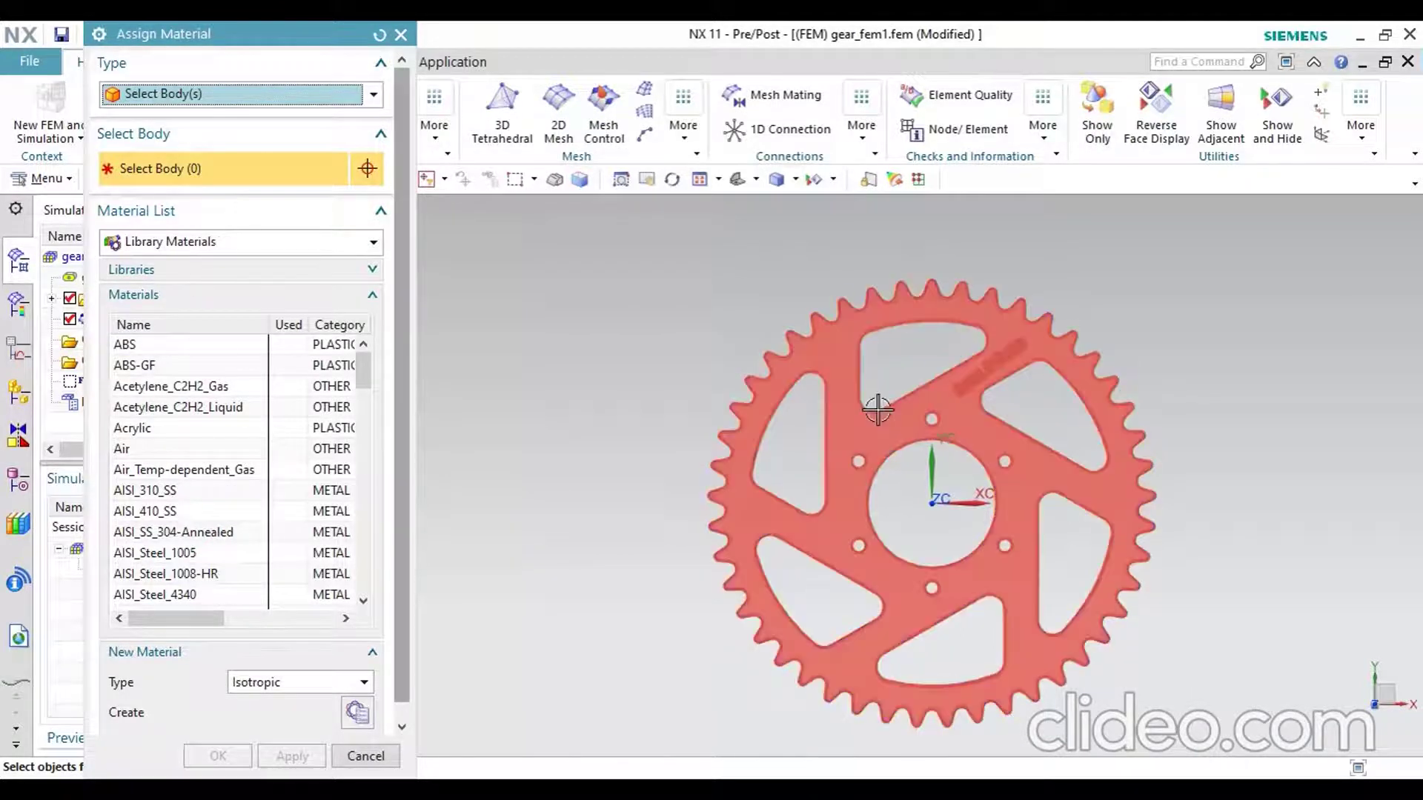
{"action": "left_click", "coordinate": [848, 389]}
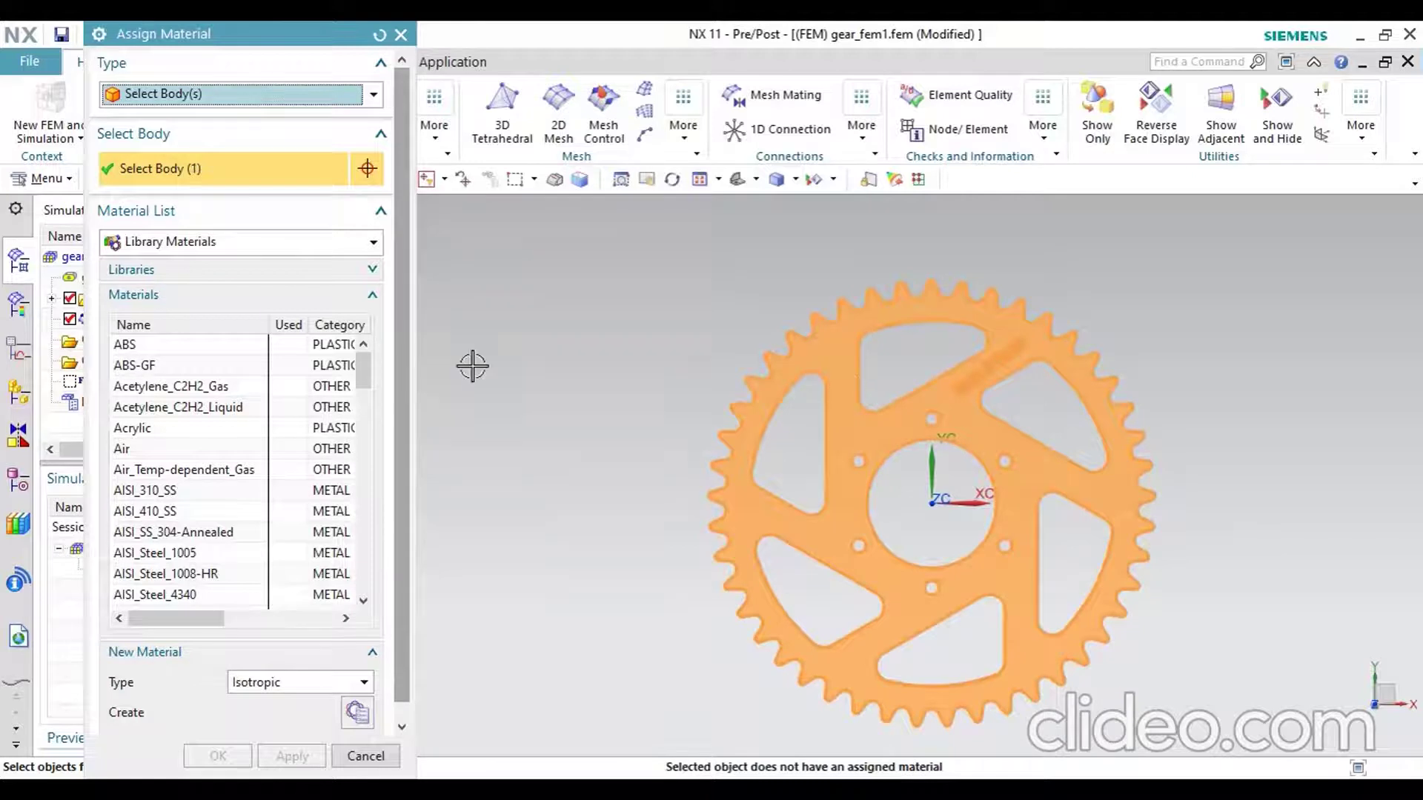
{"action": "left_click_drag", "start_coordinate": [364, 365], "coordinate": [372, 444]}
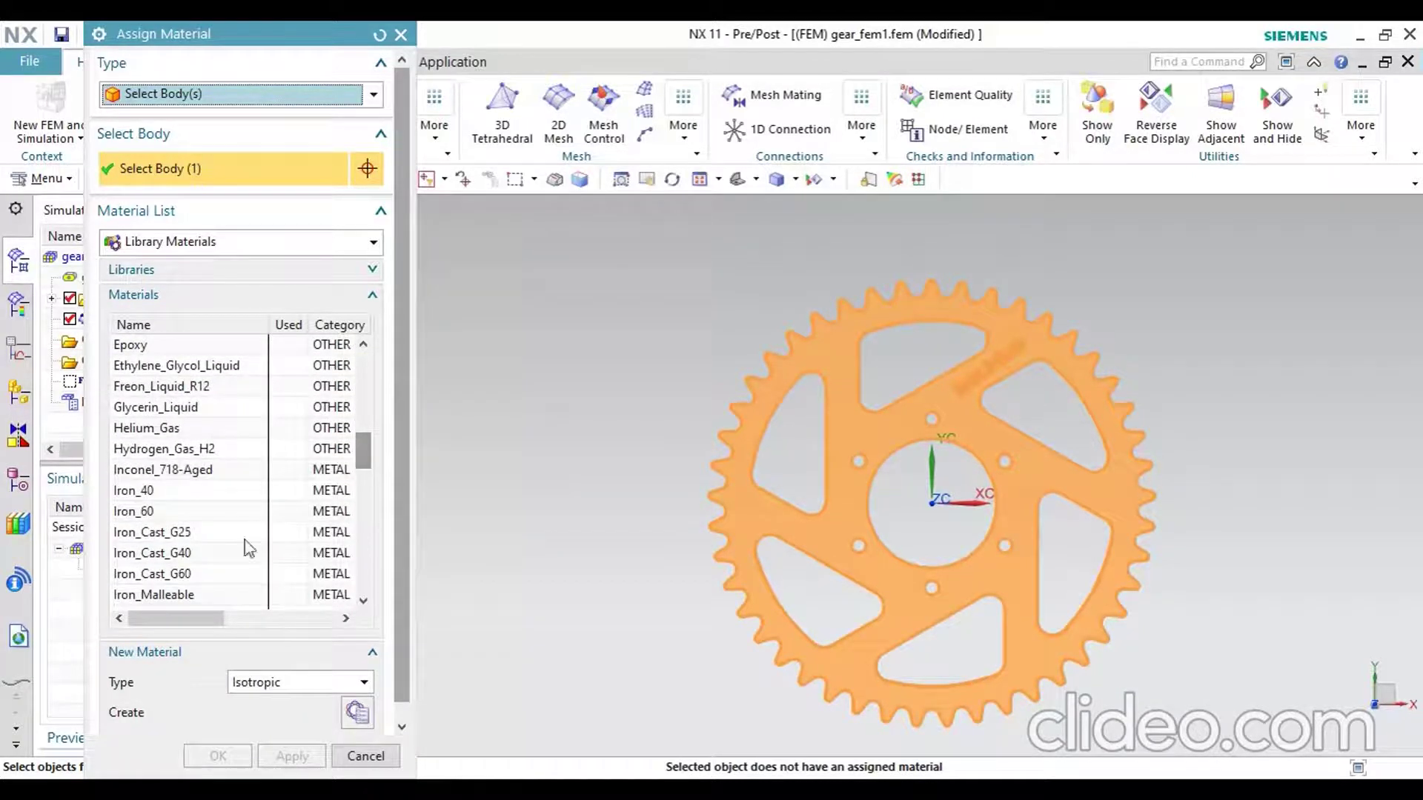
{"action": "left_click", "coordinate": [180, 513]}
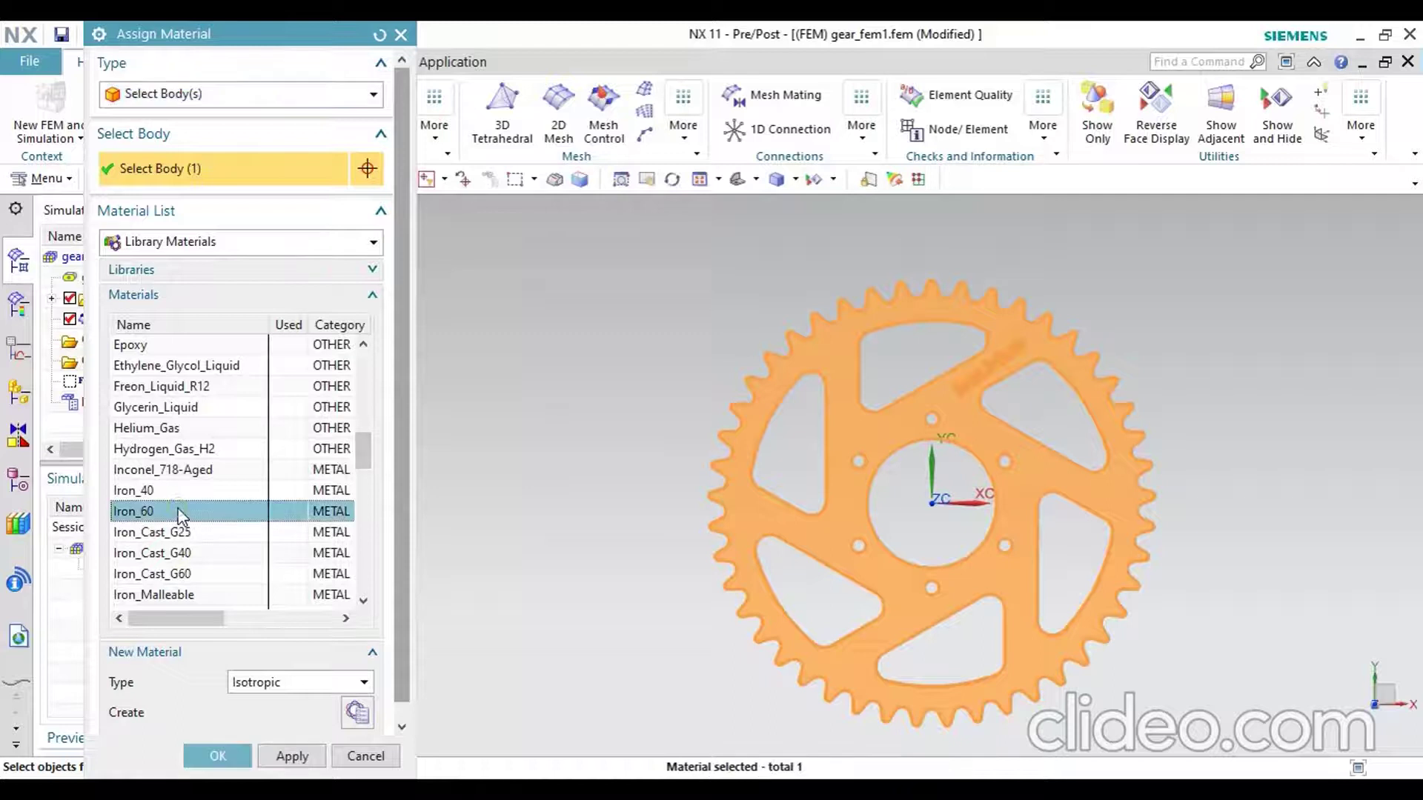
{"action": "left_click", "coordinate": [224, 759]}
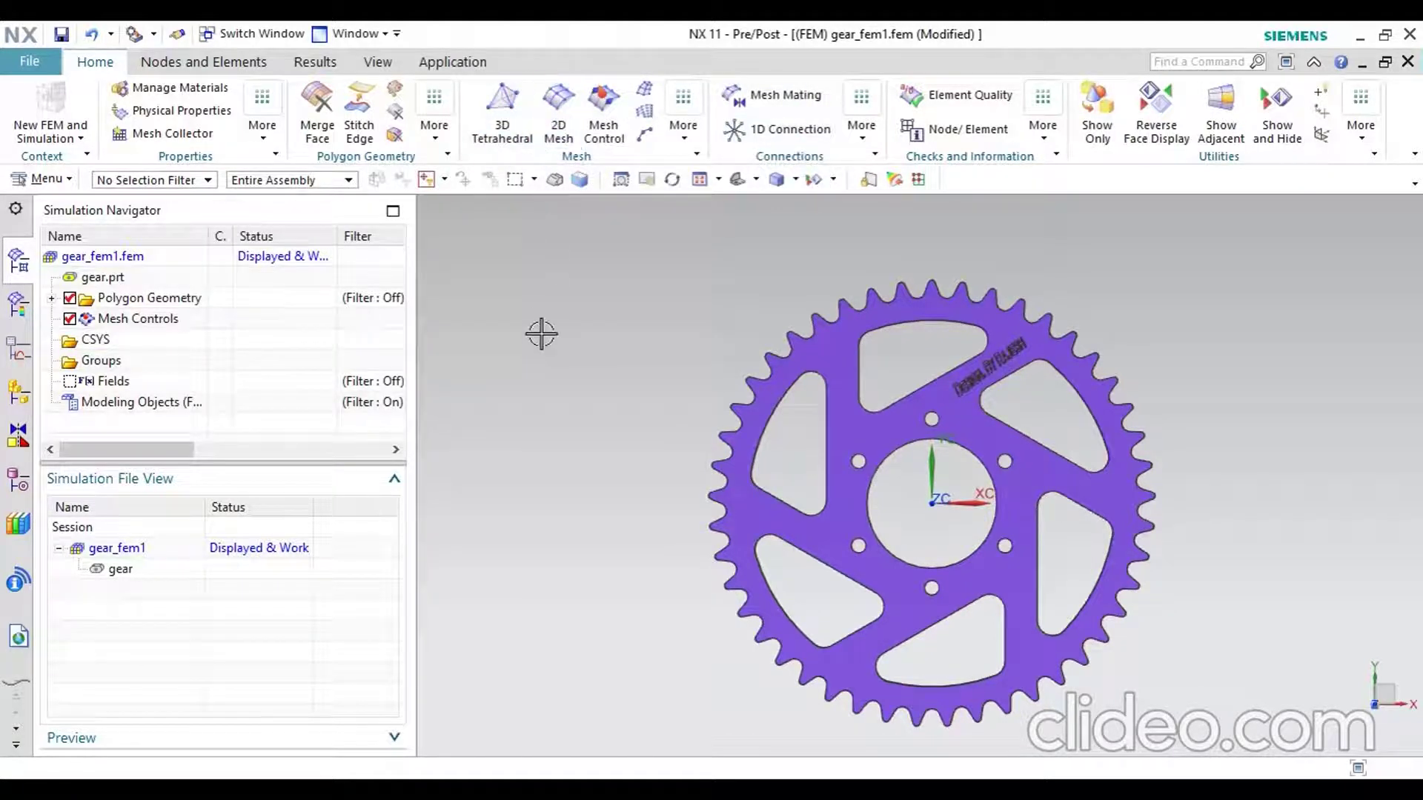
Step: Mesh the sprocket body with 10 mm CTETRA(4) tetrahedra, accepting the inferred element size
{"action": "left_click", "coordinate": [510, 140]}
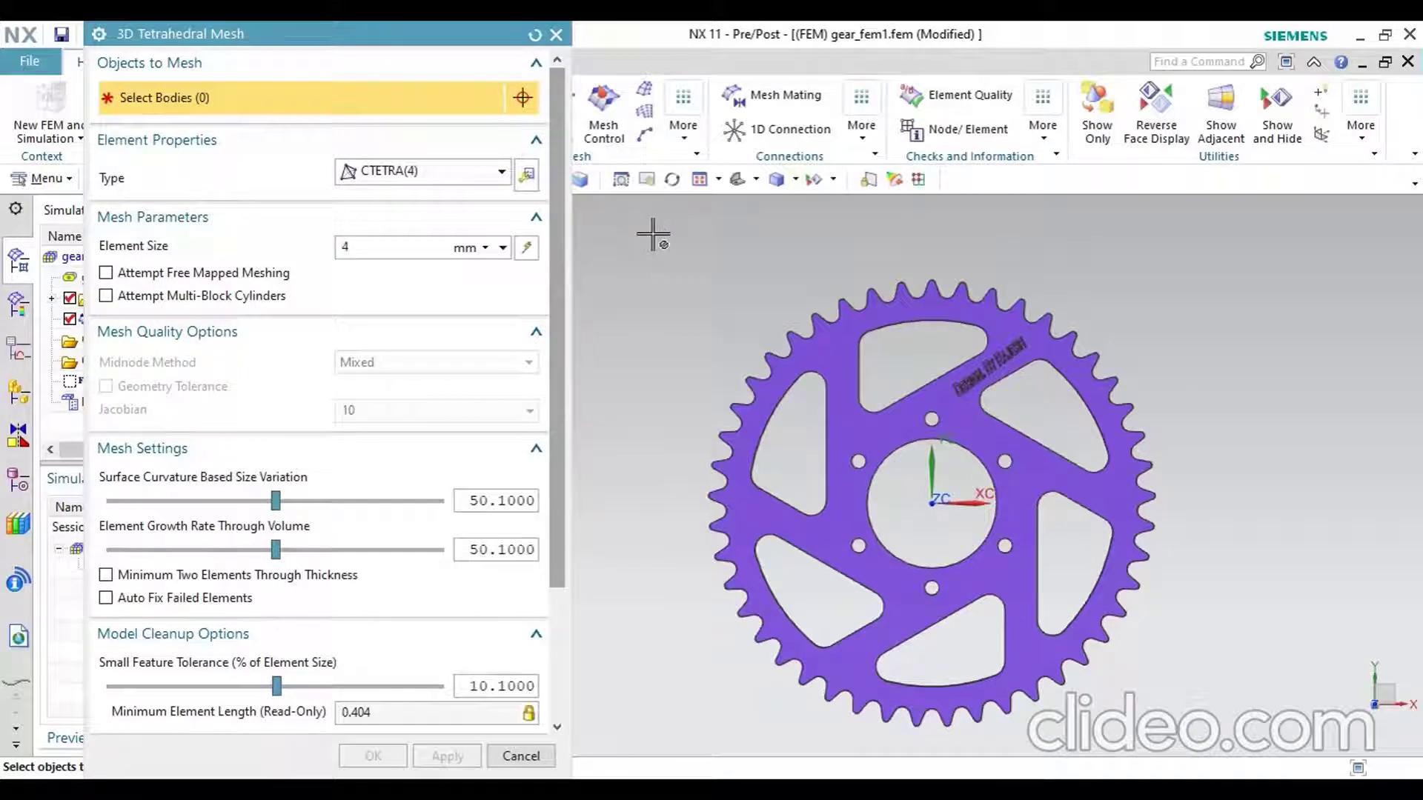
{"action": "left_click_drag", "start_coordinate": [652, 233], "coordinate": [1198, 743]}
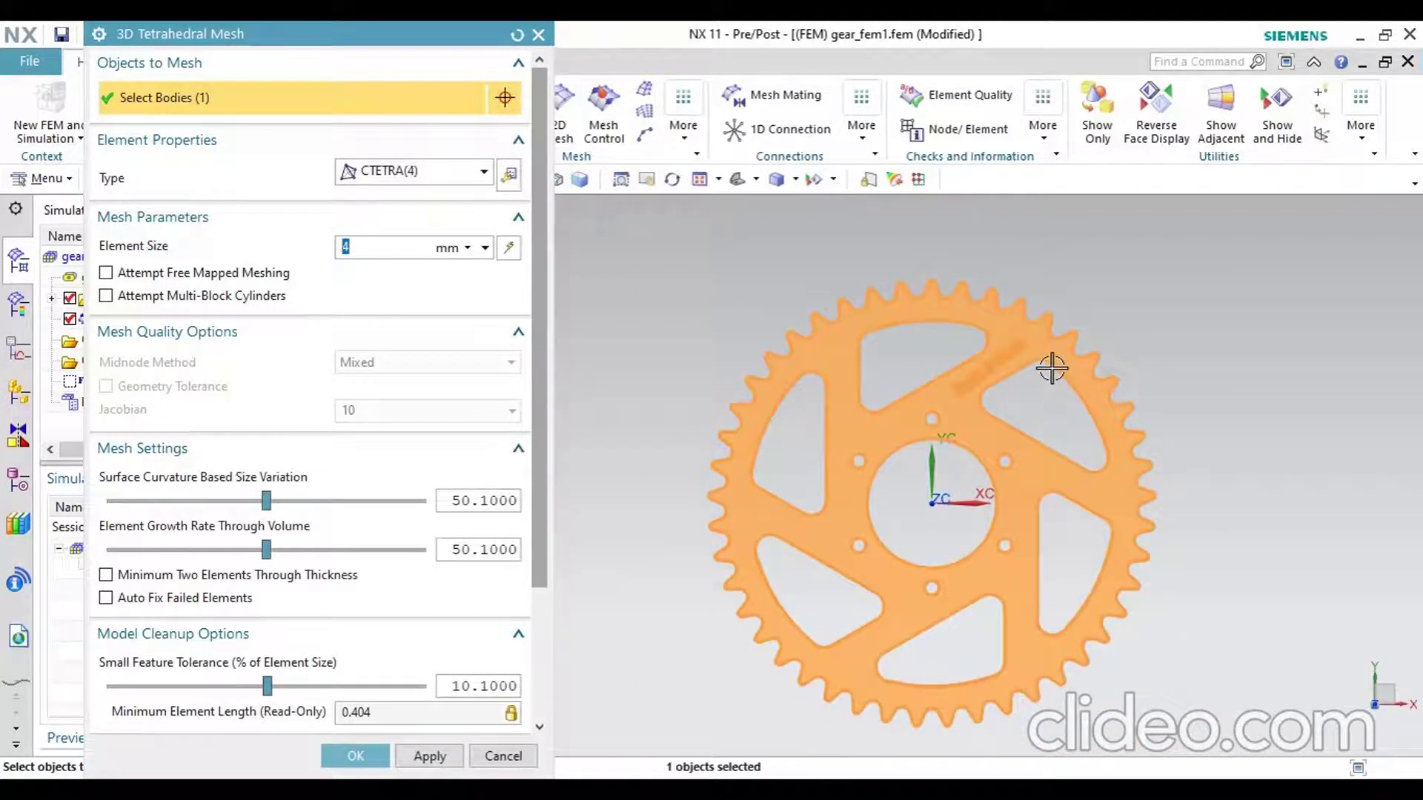
{"action": "left_click", "coordinate": [457, 176]}
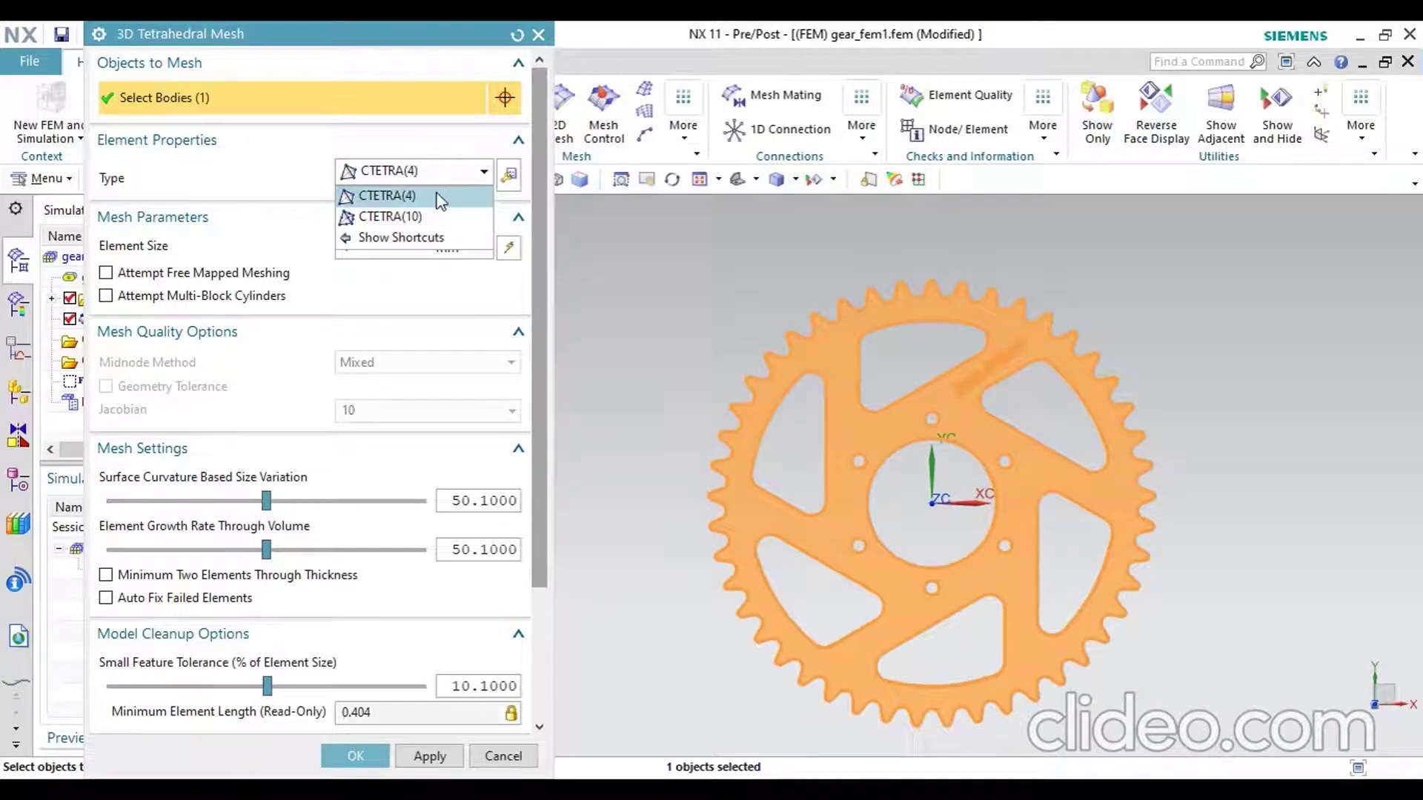
{"action": "left_click", "coordinate": [439, 215]}
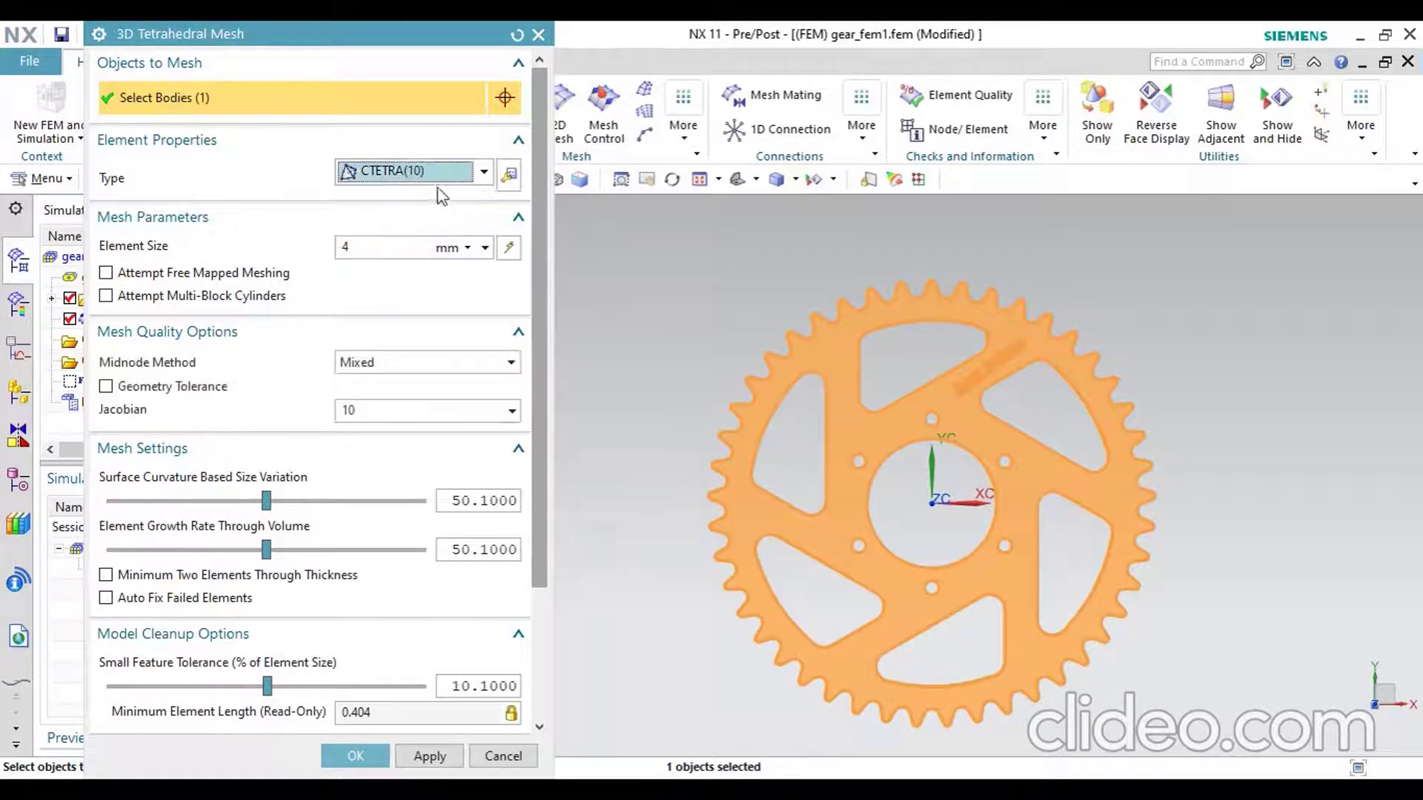
{"action": "left_click", "coordinate": [440, 178]}
{"action": "left_click", "coordinate": [426, 195]}
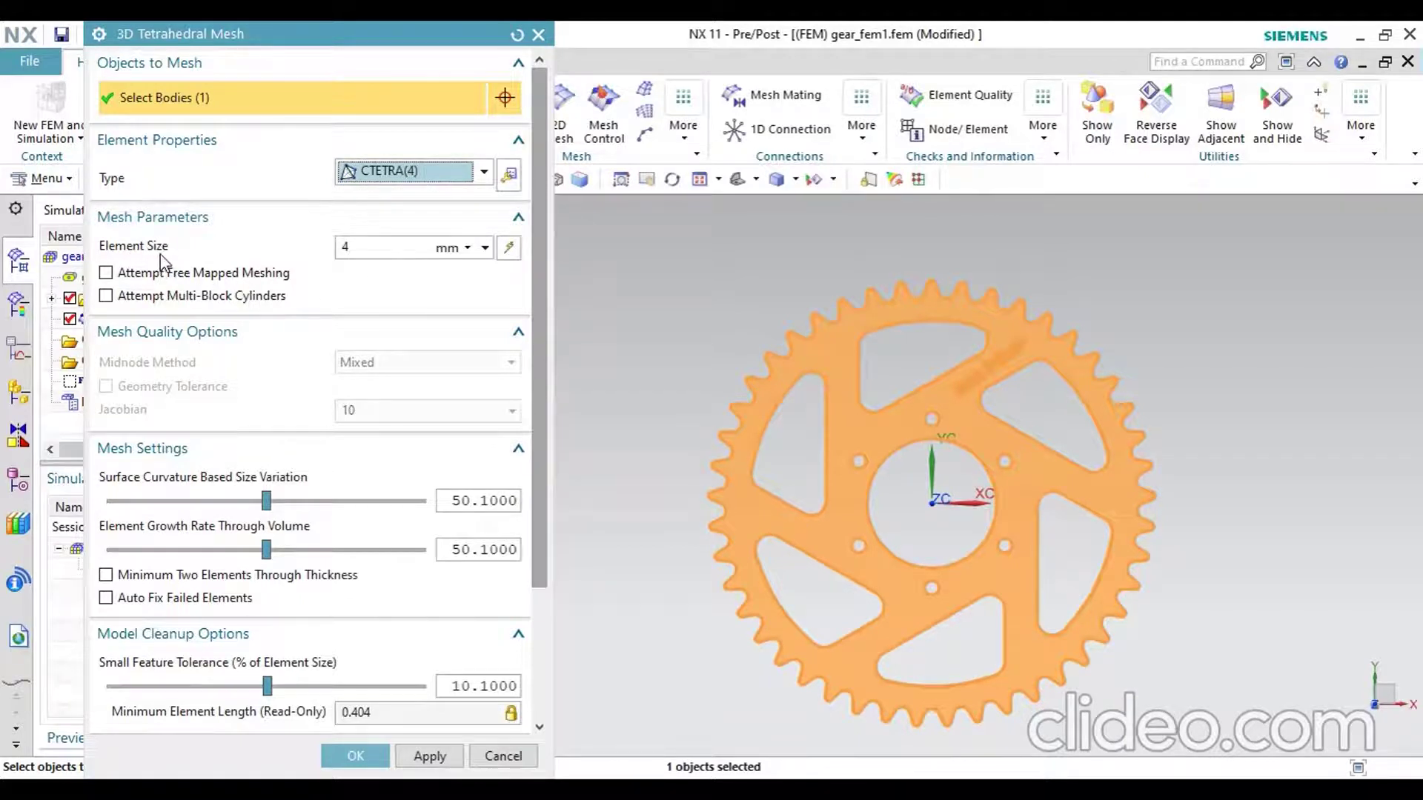
{"action": "double_click", "coordinate": [345, 245]}
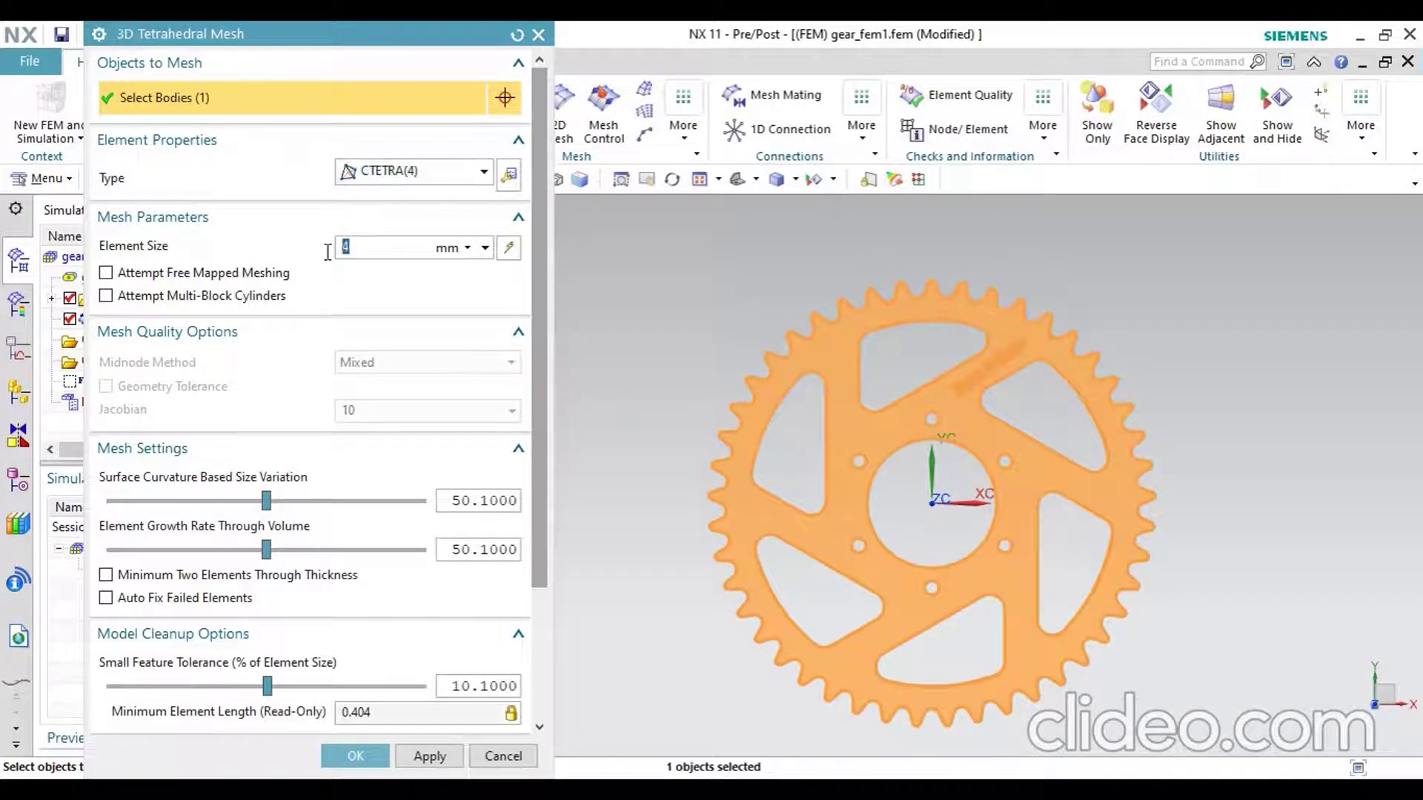
{"action": "type", "text": "10"}
{"action": "left_click_drag", "start_coordinate": [536, 289], "coordinate": [532, 417]}
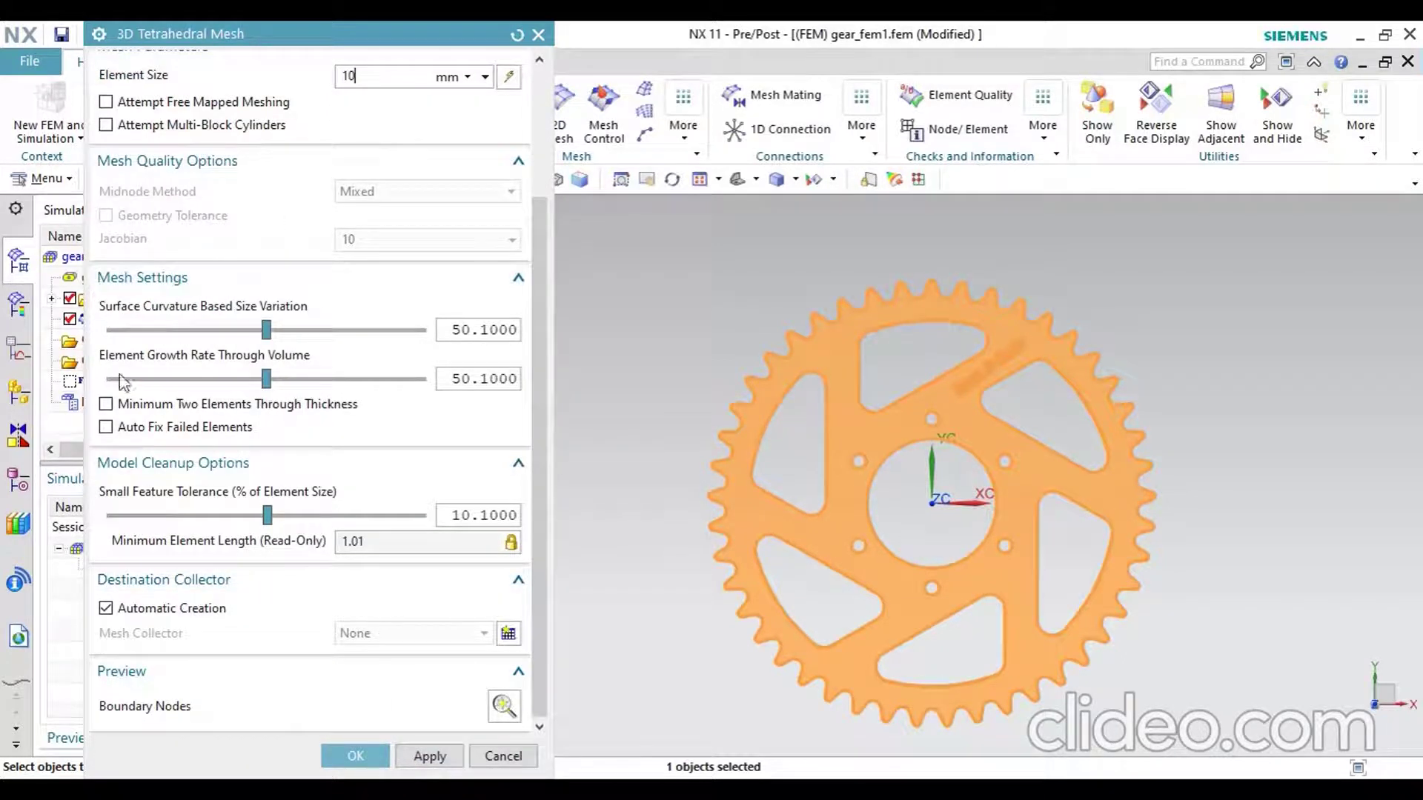
{"action": "left_click", "coordinate": [426, 756]}
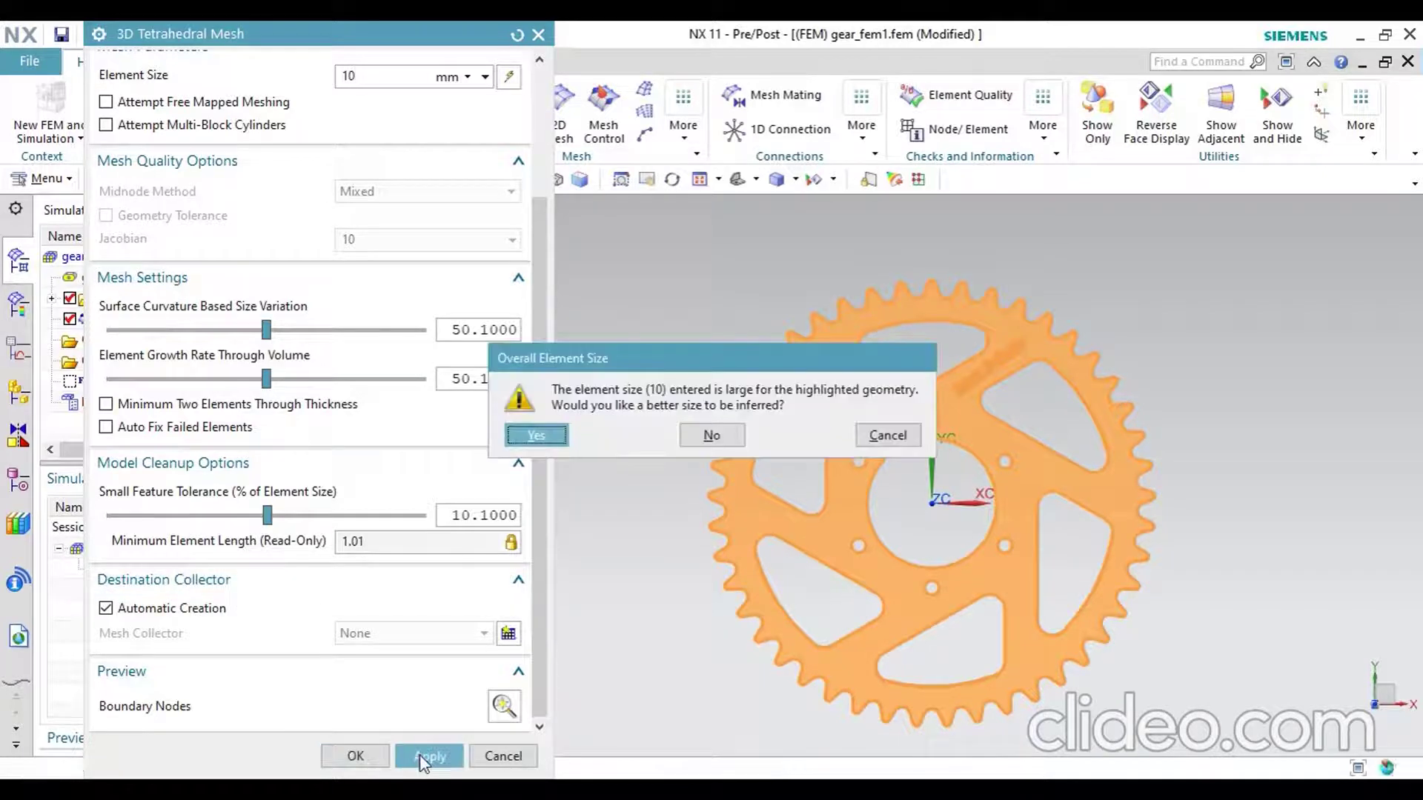
{"action": "left_click", "coordinate": [539, 432]}
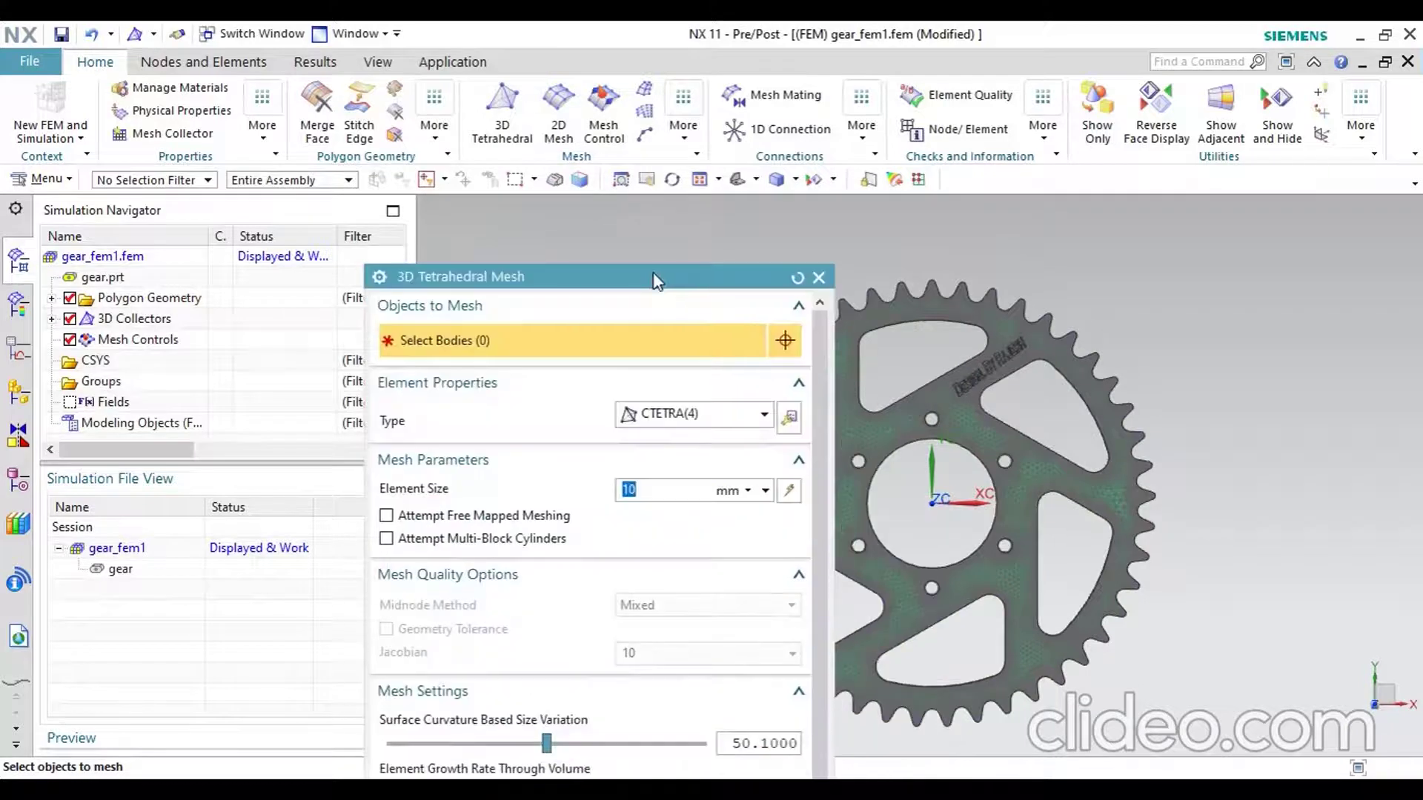
Step: Zoom and orbit to inspect the tetrahedral mesh, then cancel the mesh dialog
{"action": "left_click_drag", "start_coordinate": [636, 276], "coordinate": [325, 142]}
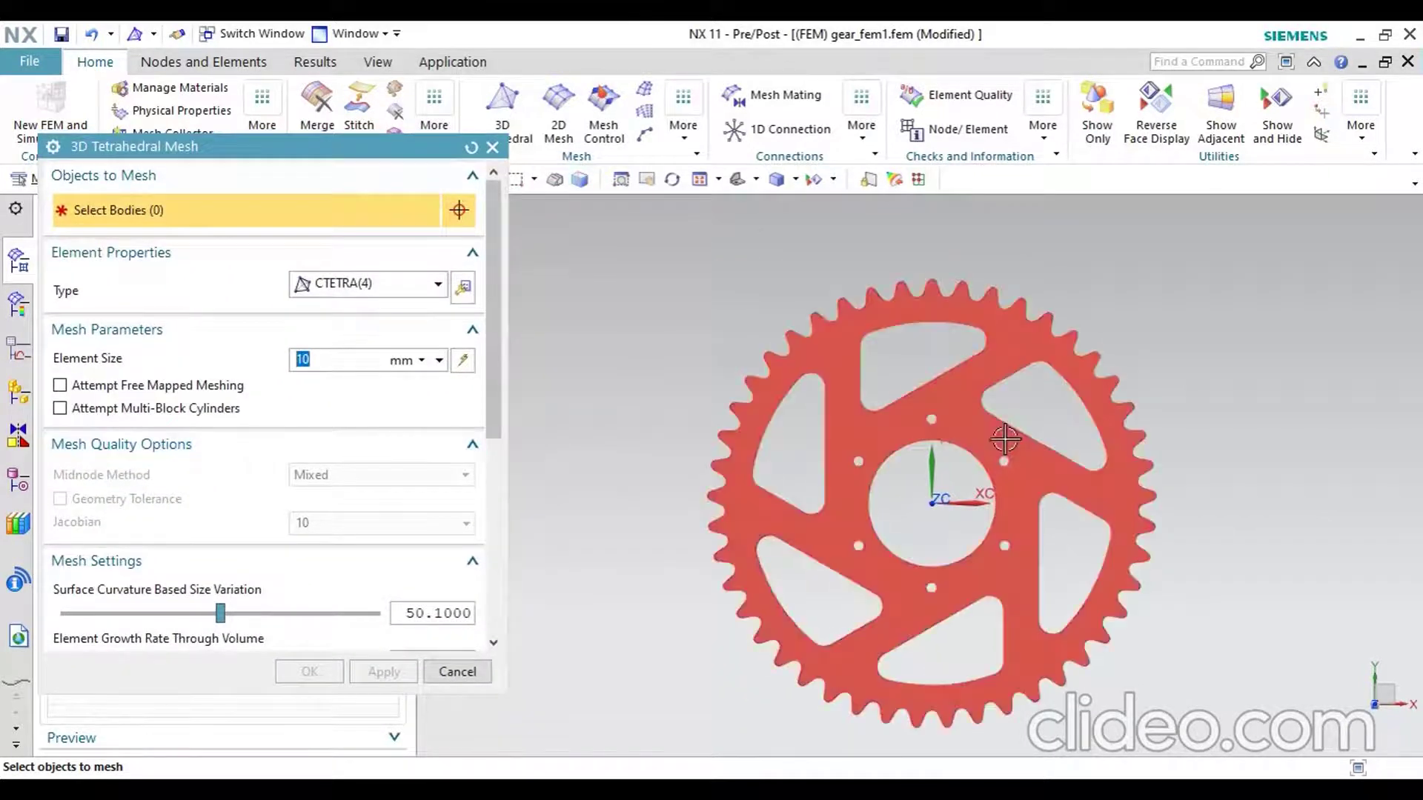
{"action": "scroll", "coordinate": [991, 412], "scroll_direction": "up", "scroll_amount": 5}
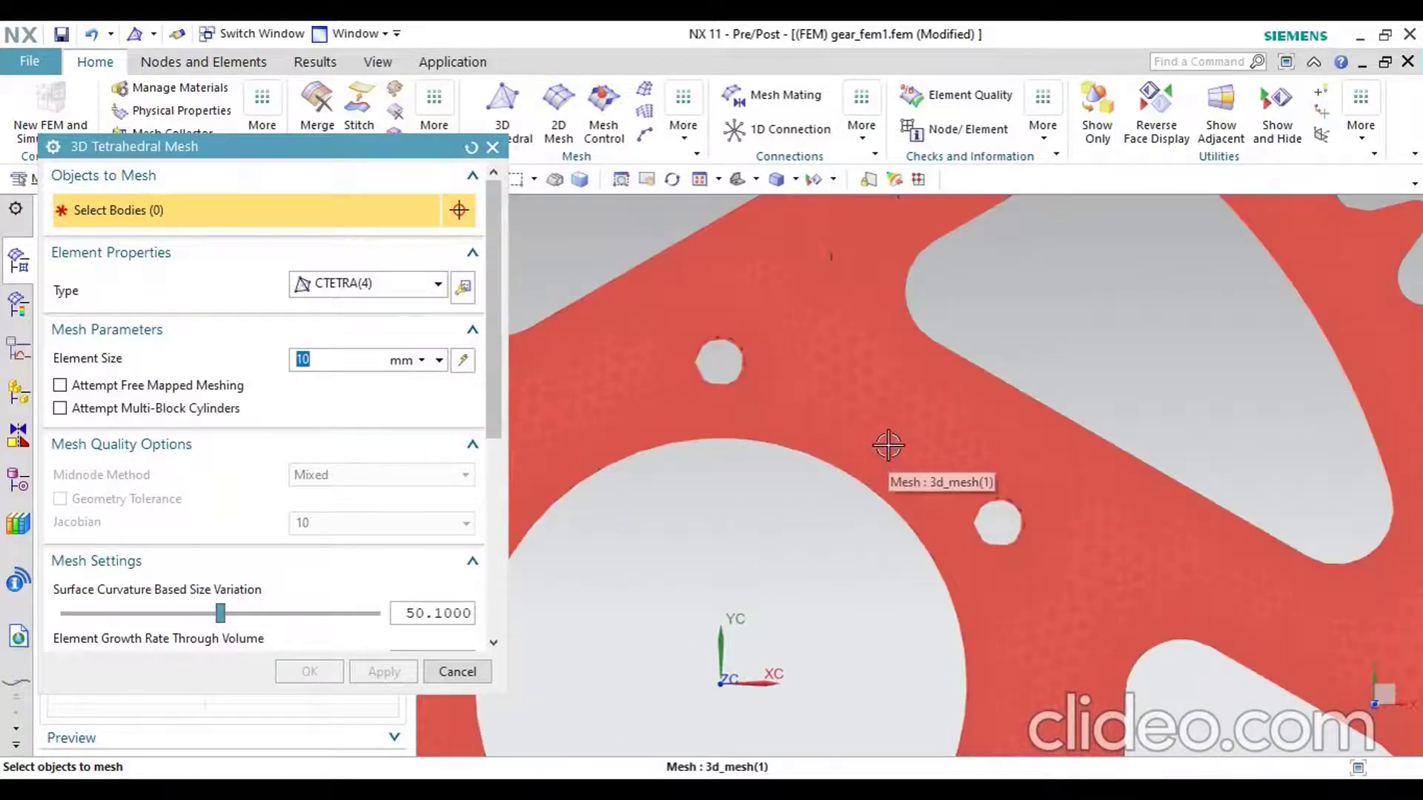
{"action": "scroll", "coordinate": [888, 445], "scroll_direction": "up", "scroll_amount": 4}
{"action": "scroll", "coordinate": [888, 445], "scroll_direction": "down", "scroll_amount": 3}
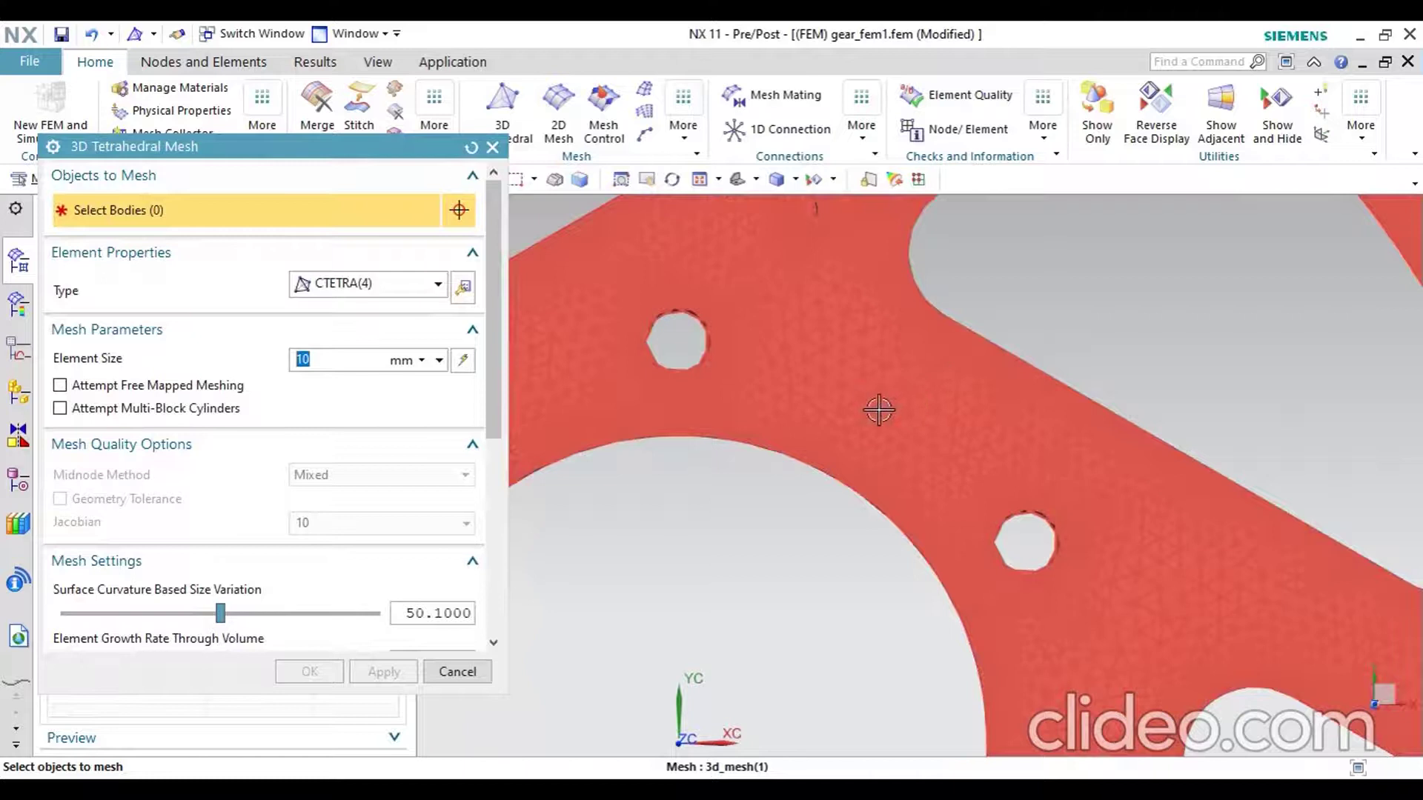
{"action": "scroll", "coordinate": [878, 407], "scroll_direction": "down", "scroll_amount": 7}
{"action": "middle_click_drag", "start_coordinate": [875, 408], "coordinate": [926, 393]}
{"action": "scroll", "coordinate": [962, 447], "scroll_direction": "up", "scroll_amount": 7}
{"action": "scroll", "coordinate": [962, 447], "scroll_direction": "down", "scroll_amount": 7}
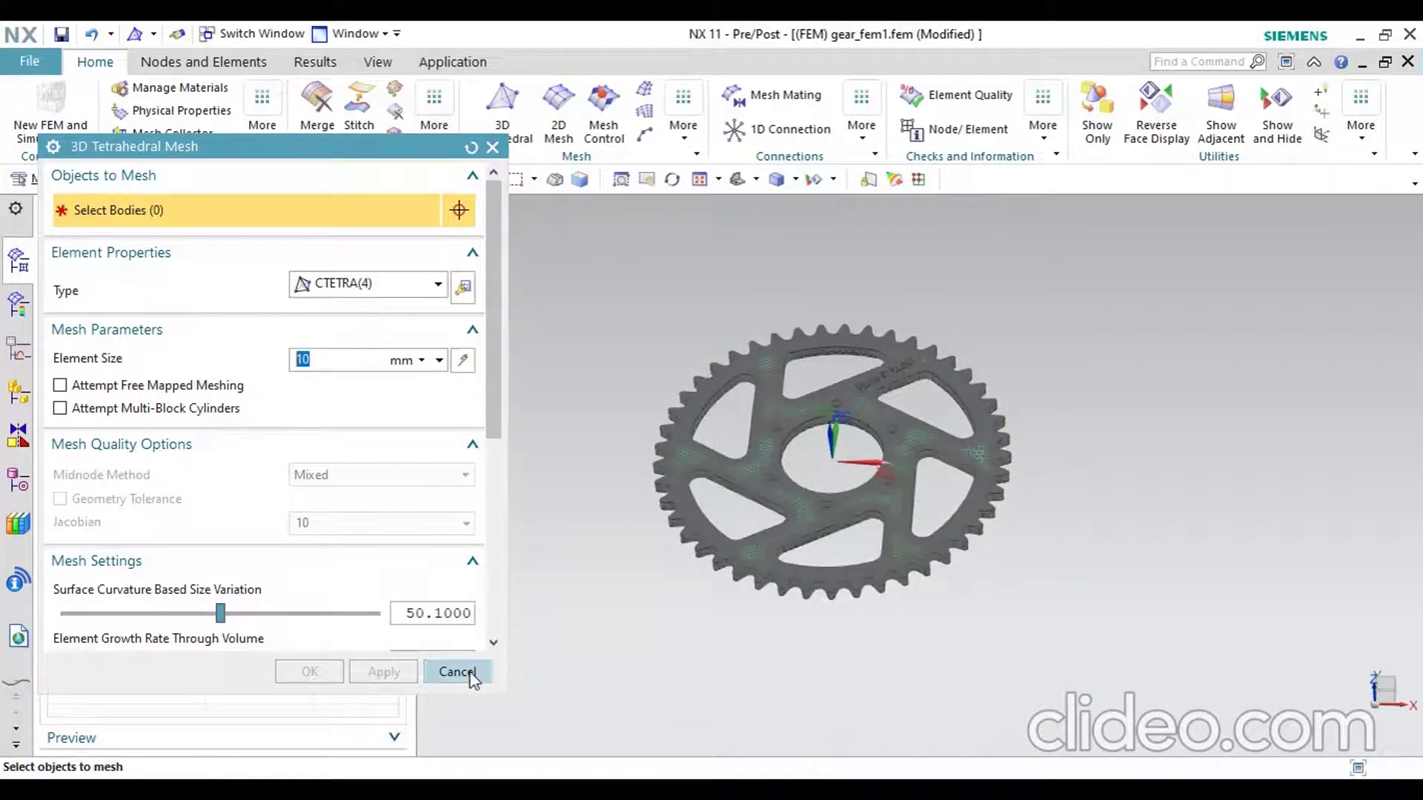
{"action": "left_click", "coordinate": [469, 672]}
{"action": "mouse_move", "coordinate": [808, 394]}
{"action": "middle_mouse_down"}
{"action": "mouse_move", "coordinate": [826, 435]}
{"action": "mouse_move", "coordinate": [784, 393]}
{"action": "middle_mouse_up"}
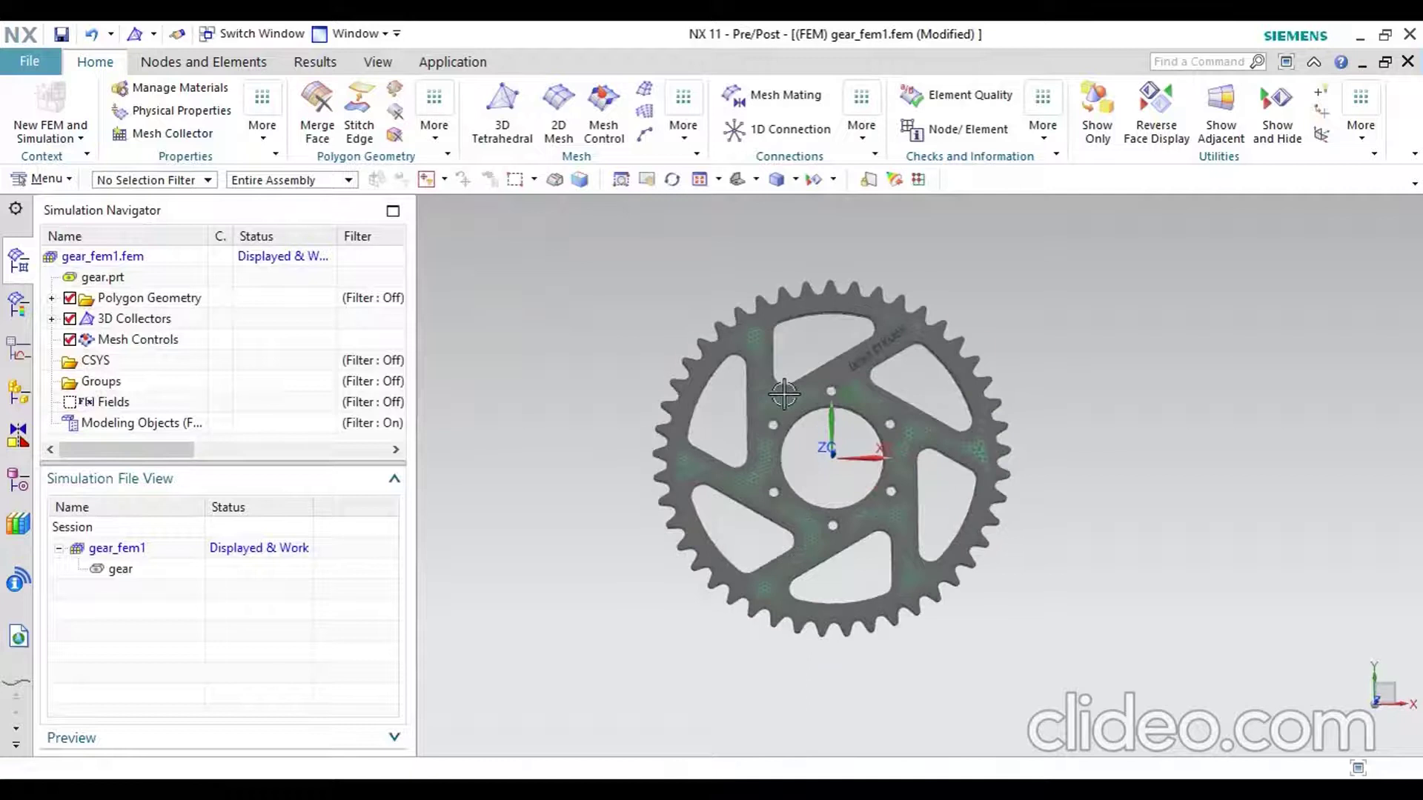
{"action": "scroll", "coordinate": [784, 393], "scroll_direction": "up", "scroll_amount": 5}
{"action": "scroll", "coordinate": [784, 394], "scroll_direction": "down", "scroll_amount": 5}
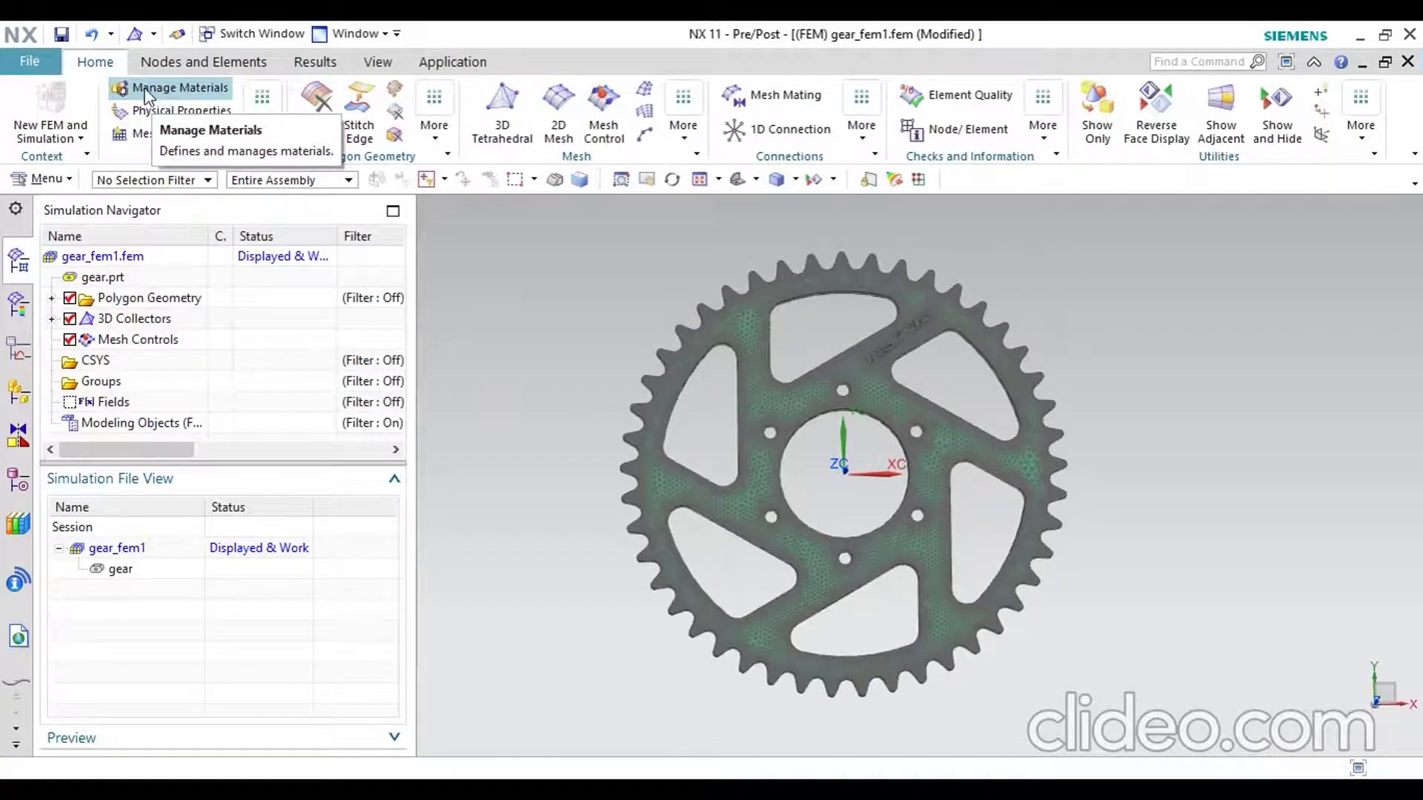
{"action": "left_click", "coordinate": [207, 87]}
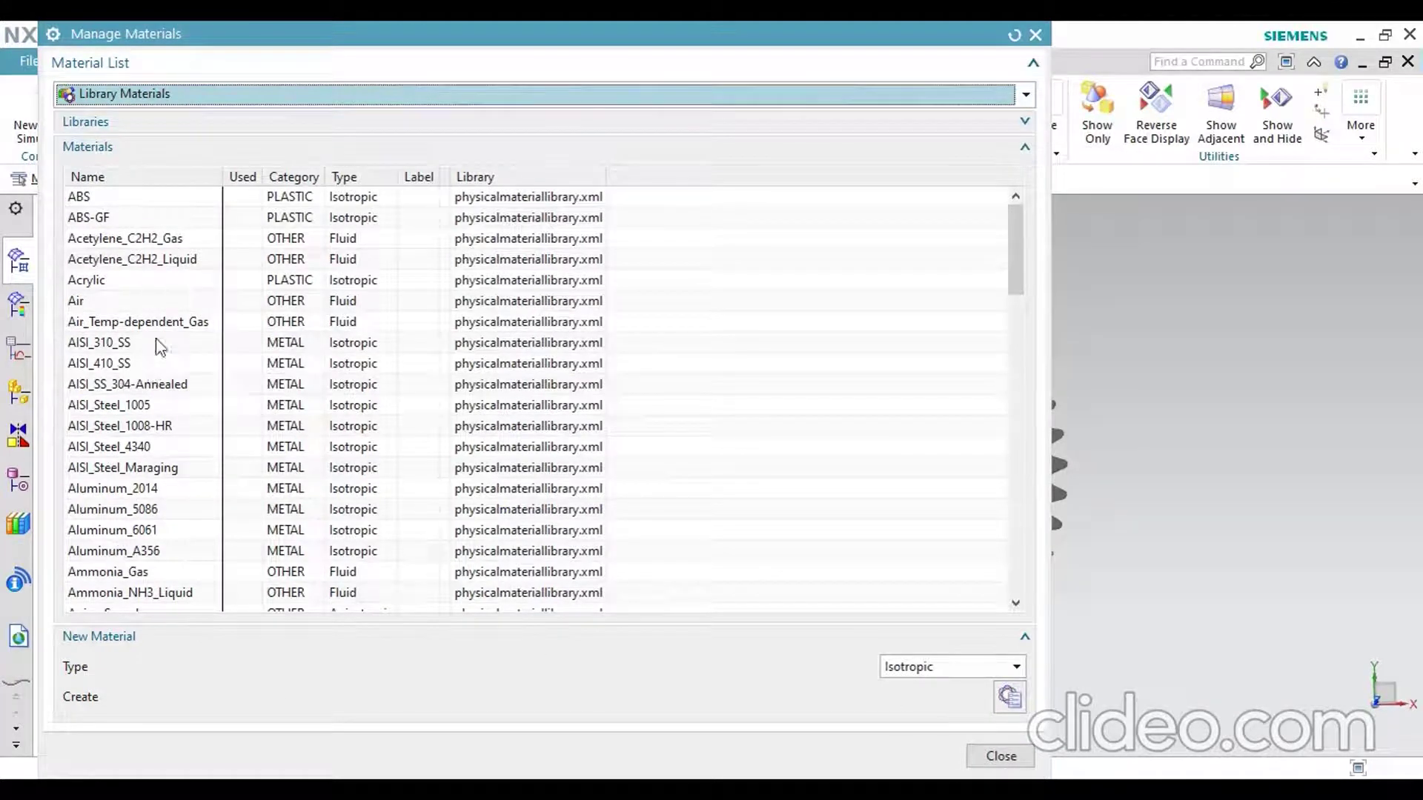
{"action": "left_click", "coordinate": [1027, 758]}
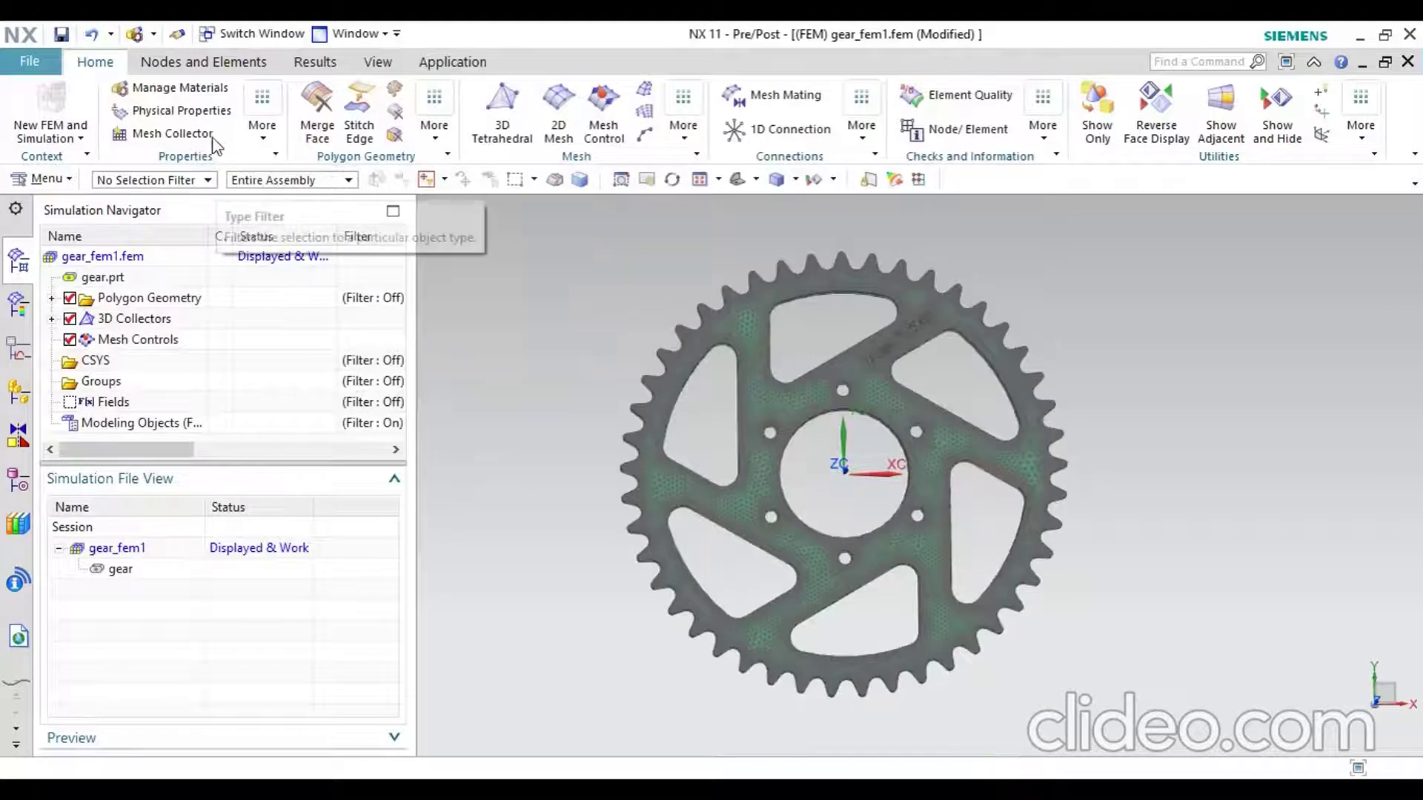
{"action": "left_click", "coordinate": [203, 110]}
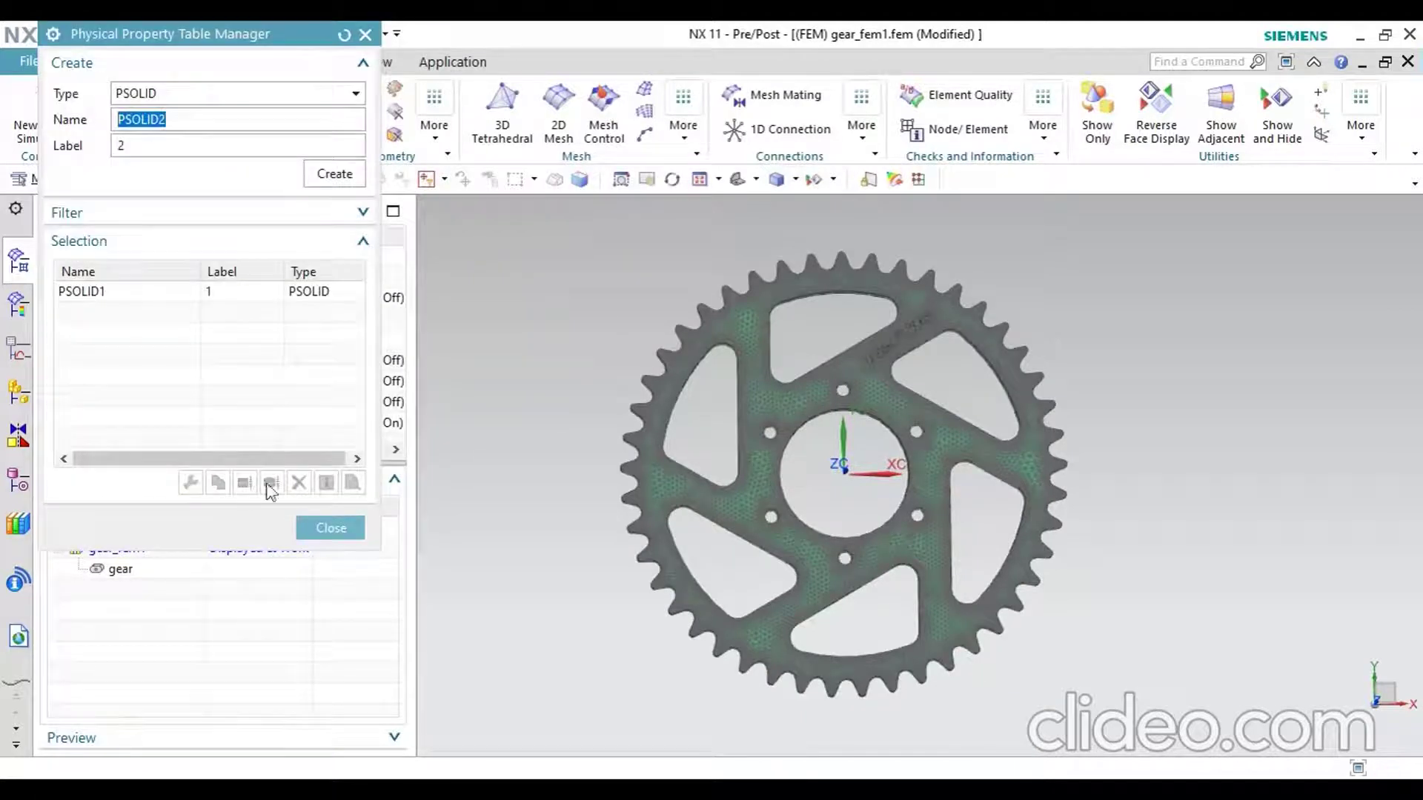
{"action": "left_click", "coordinate": [342, 523]}
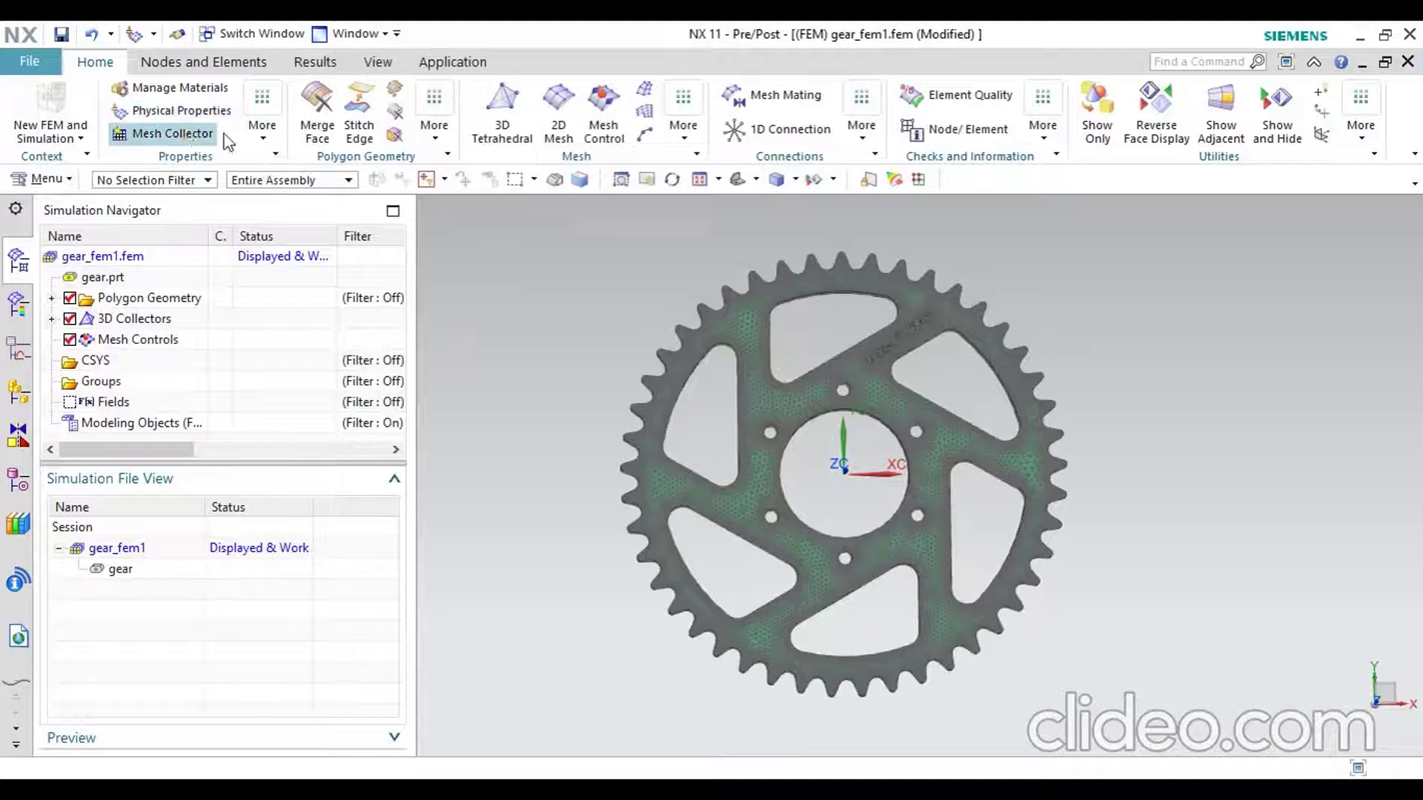
{"action": "left_click", "coordinate": [262, 127]}
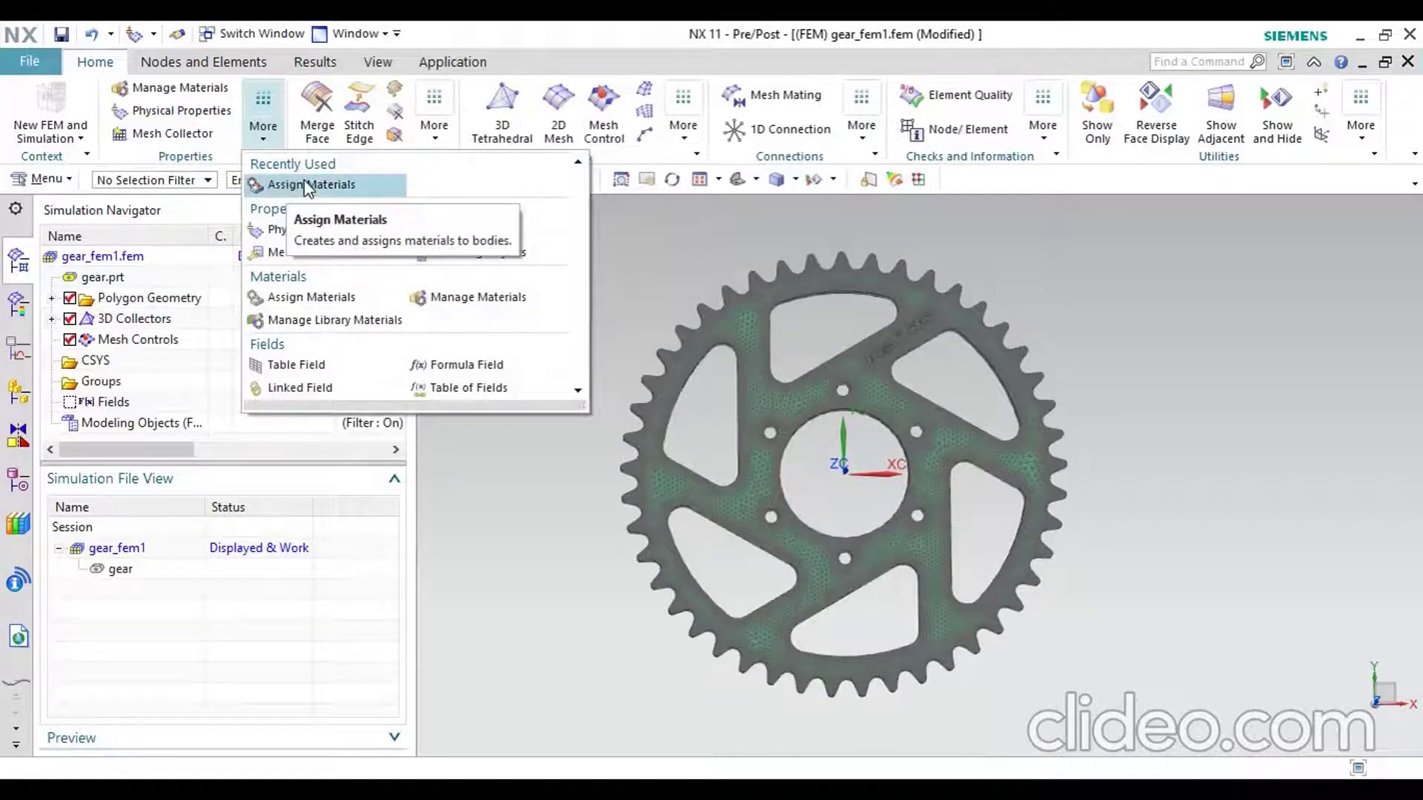
{"action": "left_click", "coordinate": [517, 565]}
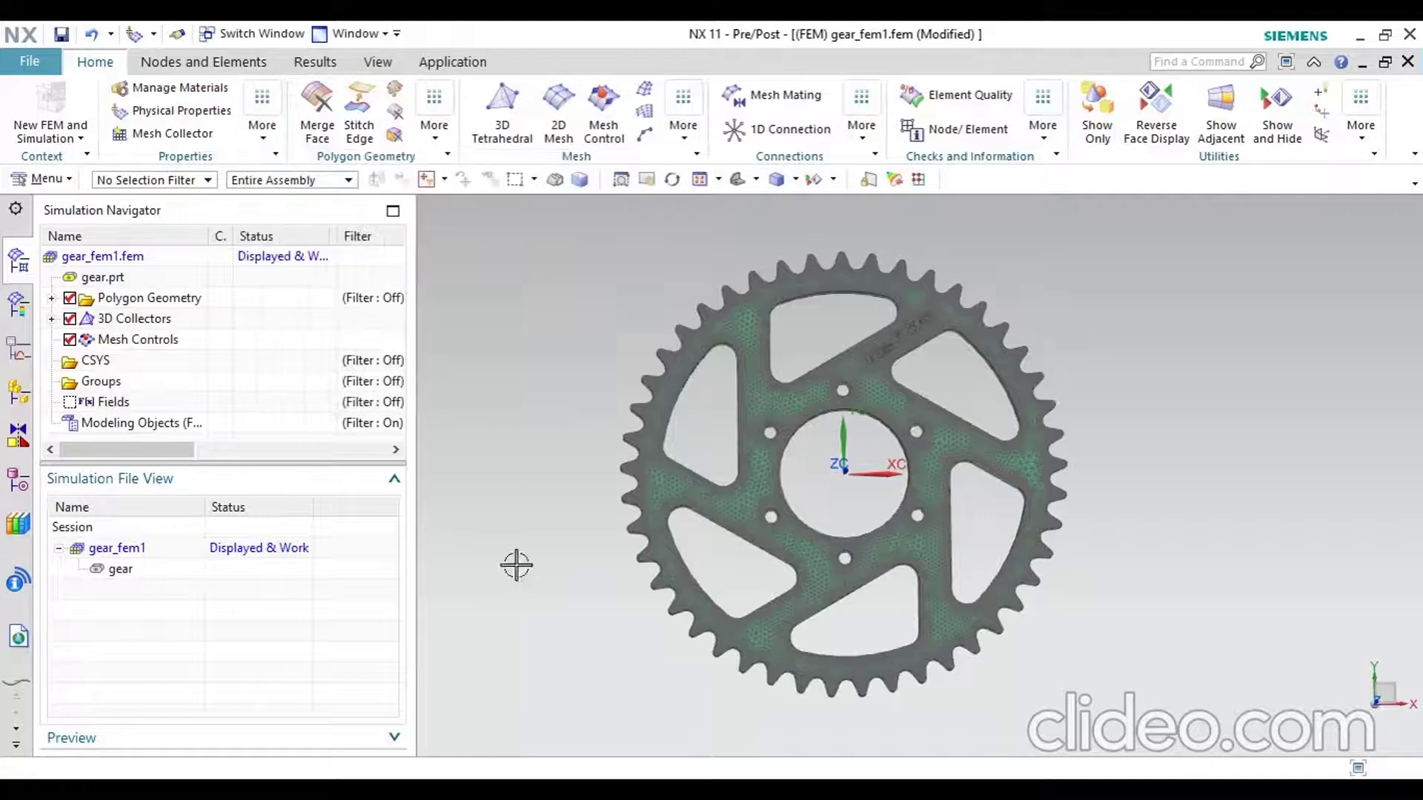
{"action": "left_click", "coordinate": [215, 61]}
{"action": "left_click", "coordinate": [319, 64]}
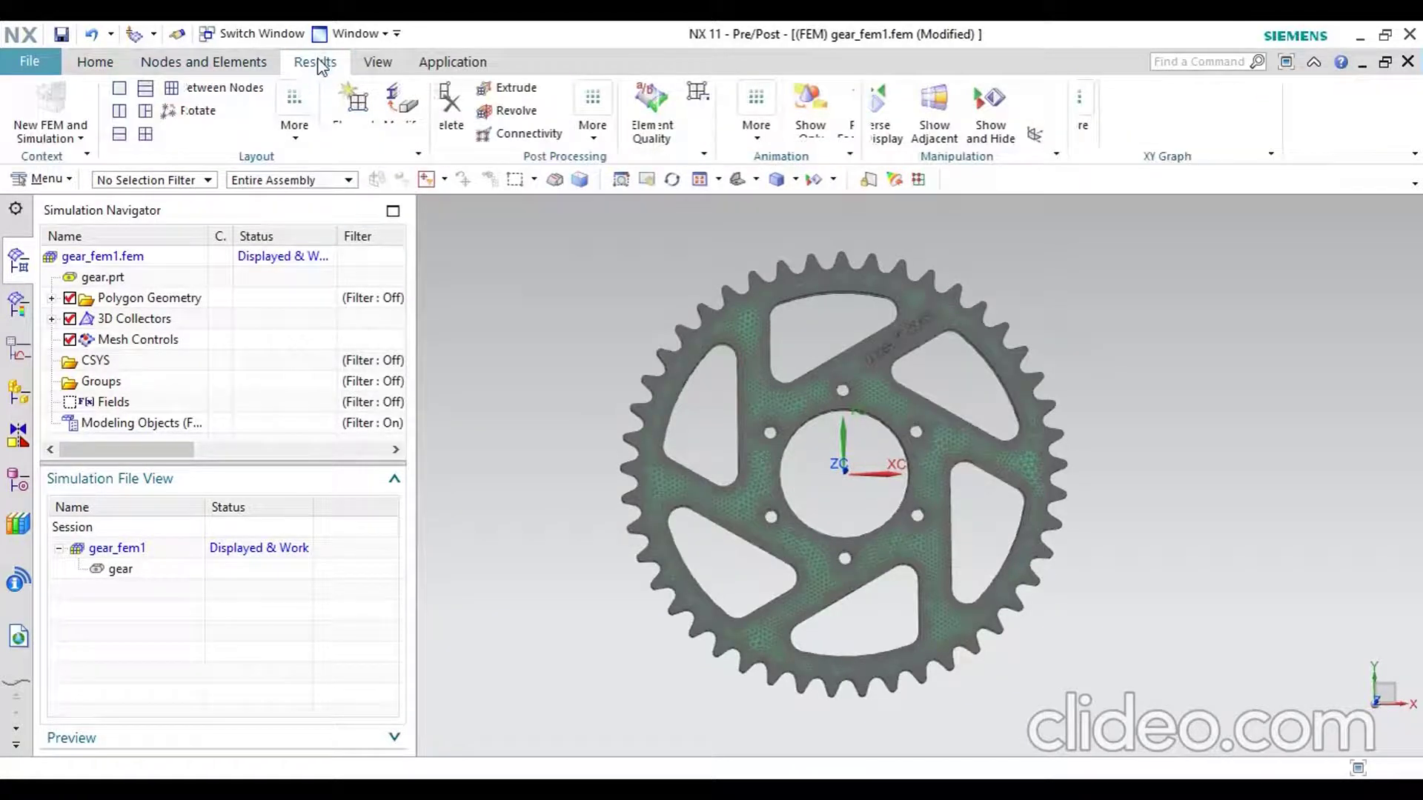
{"action": "left_click", "coordinate": [379, 63]}
{"action": "left_click", "coordinate": [455, 65]}
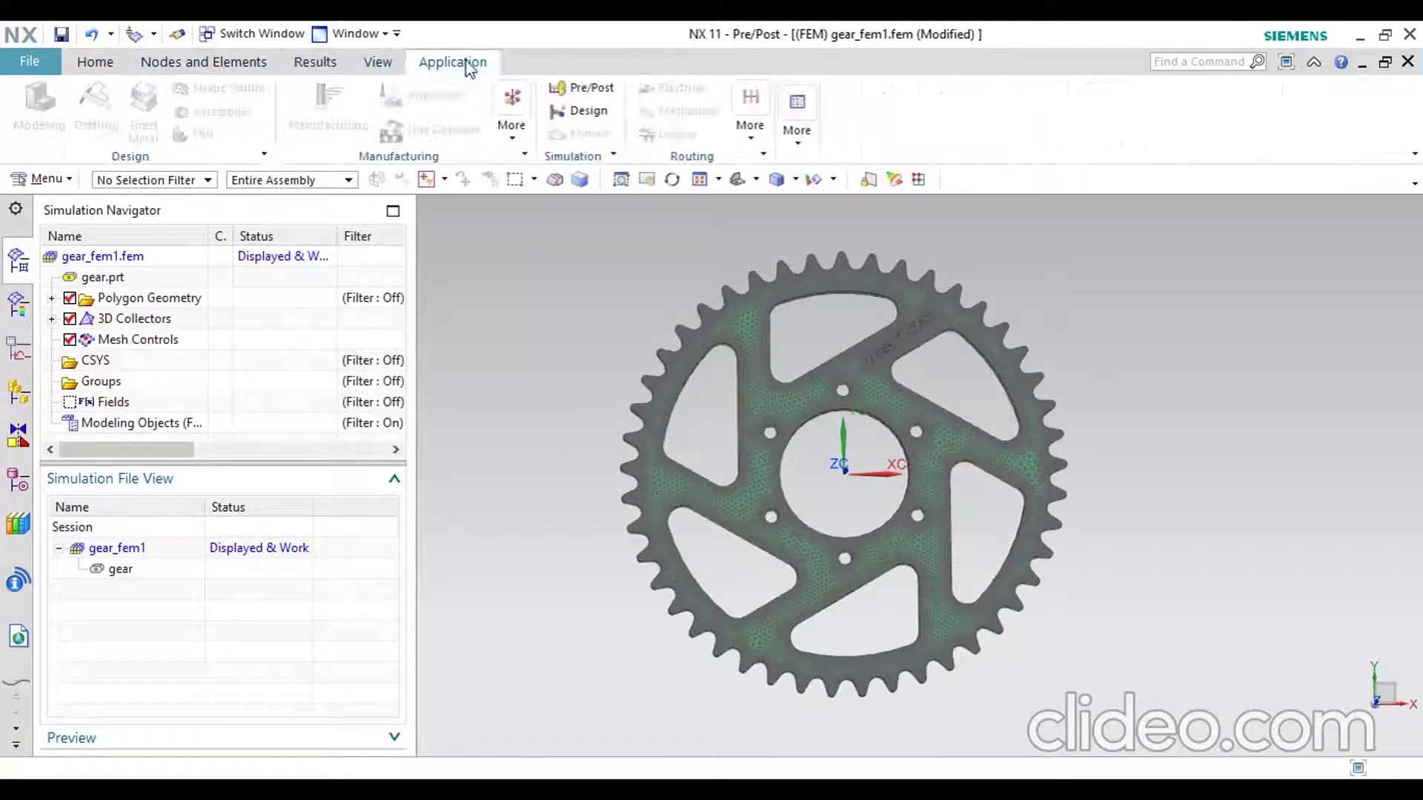
{"action": "left_click", "coordinate": [94, 61]}
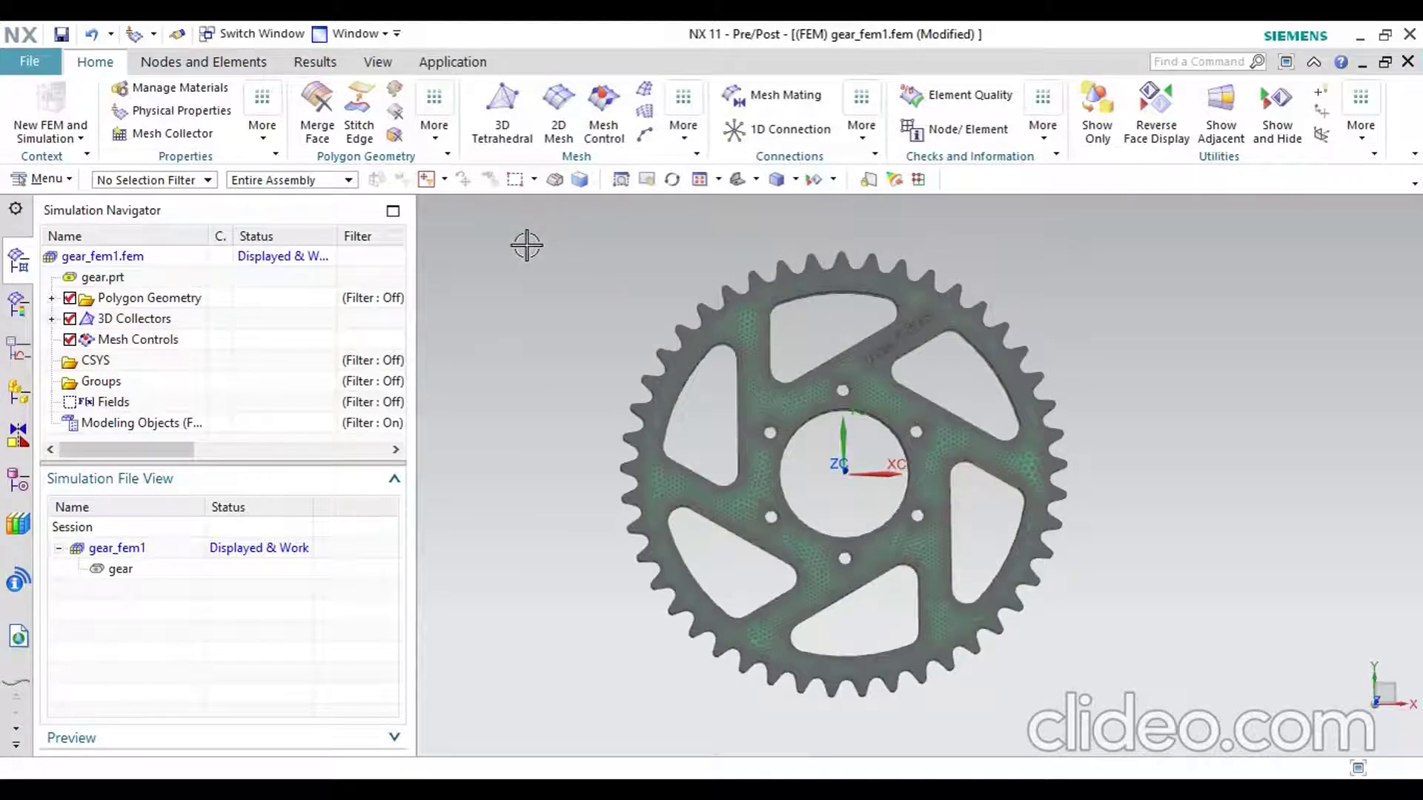
{"action": "scroll", "coordinate": [526, 244], "scroll_direction": "up", "scroll_amount": 2}
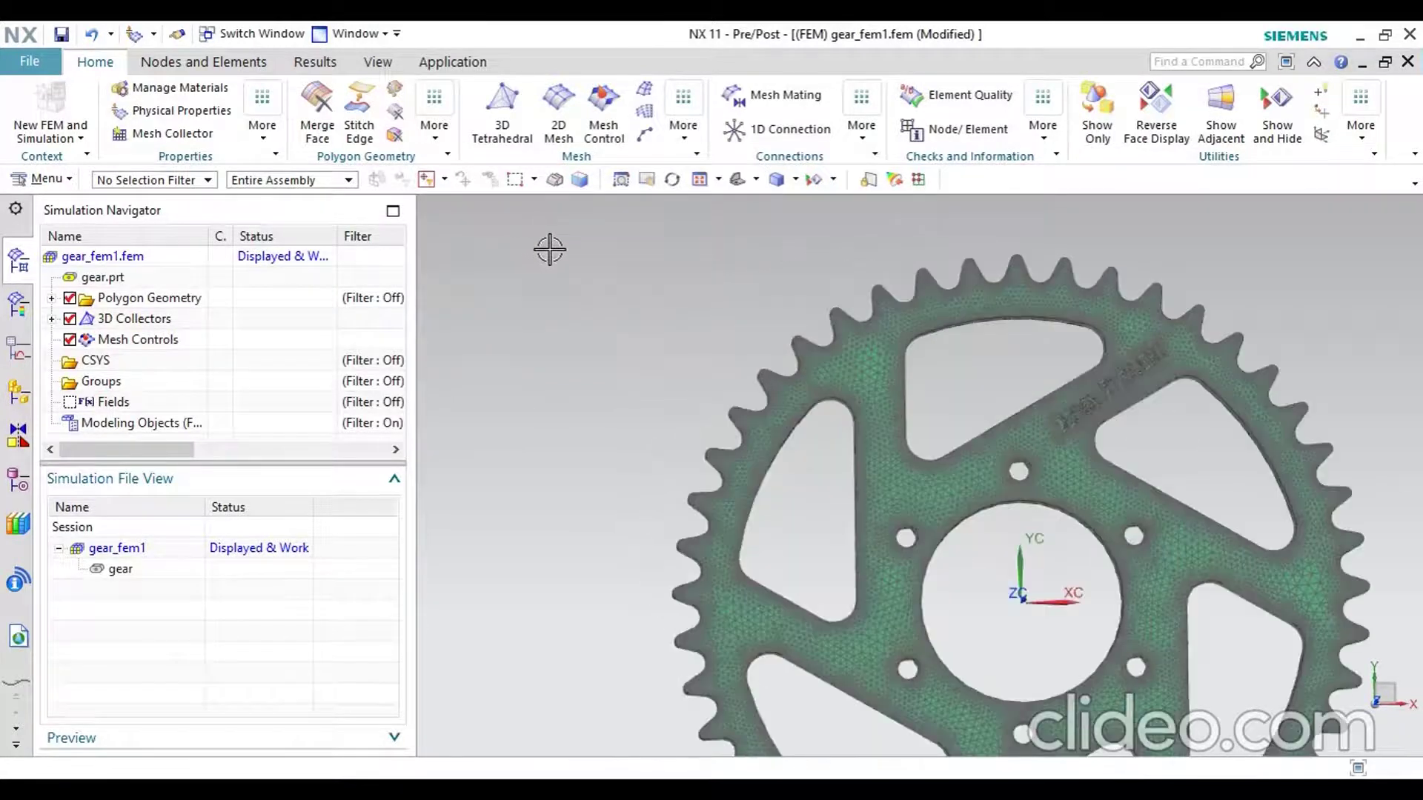
{"action": "scroll", "coordinate": [1085, 404], "scroll_direction": "up", "scroll_amount": 3}
{"action": "scroll", "coordinate": [1078, 404], "scroll_direction": "down", "scroll_amount": 1}
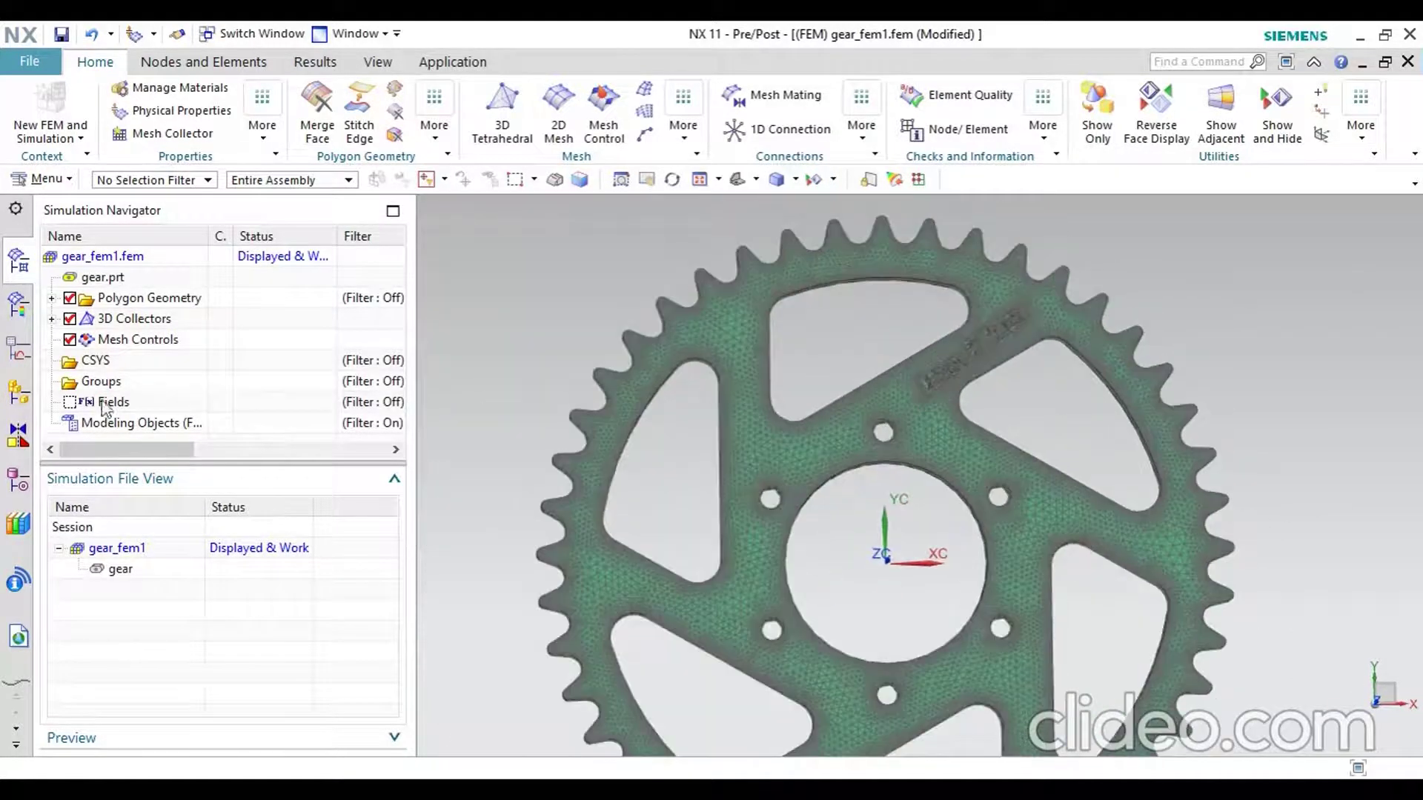
{"action": "left_click", "coordinate": [118, 258]}
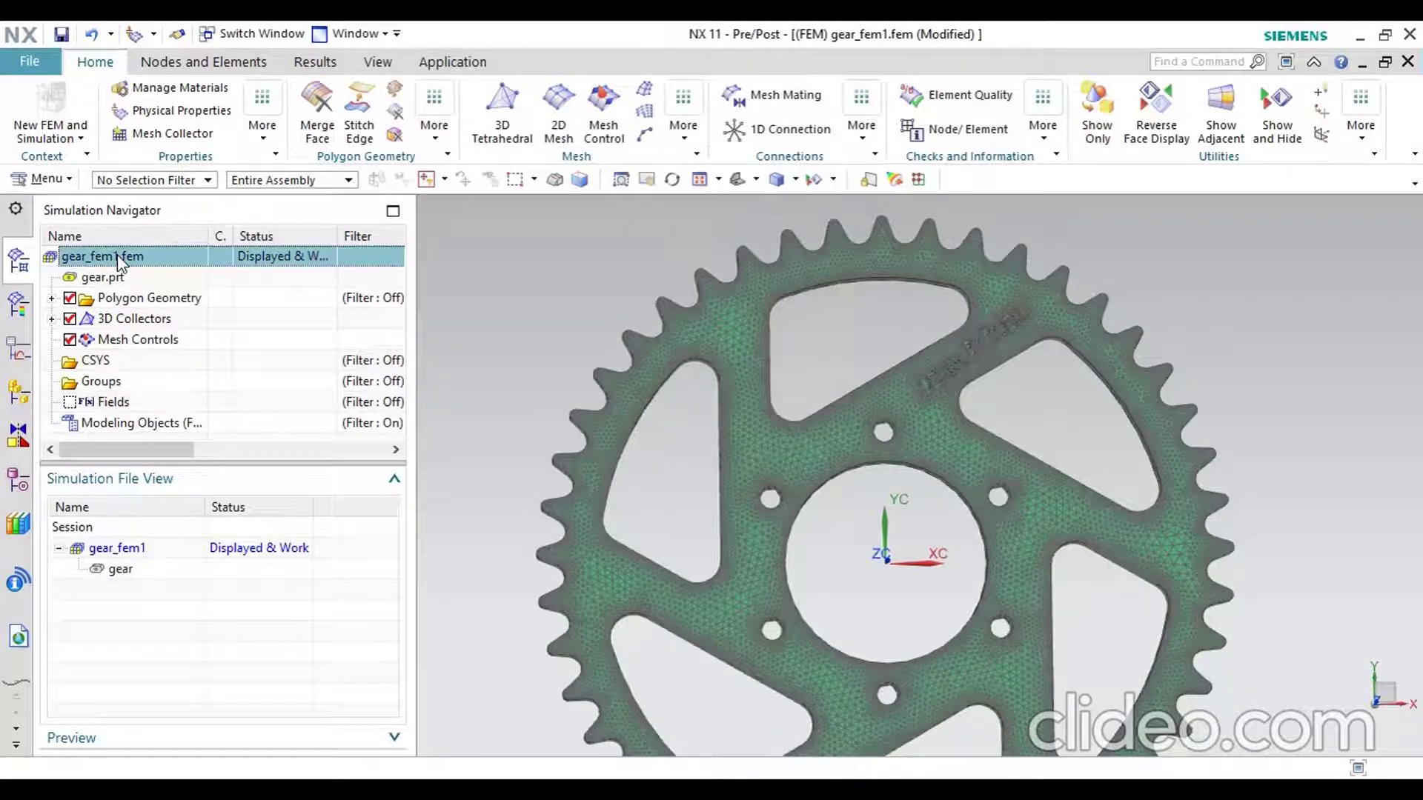
Step: Create gear_fem1_sim1.sim from gear_fem1.fem using the NX Nastran template
{"action": "right_click", "coordinate": [119, 259]}
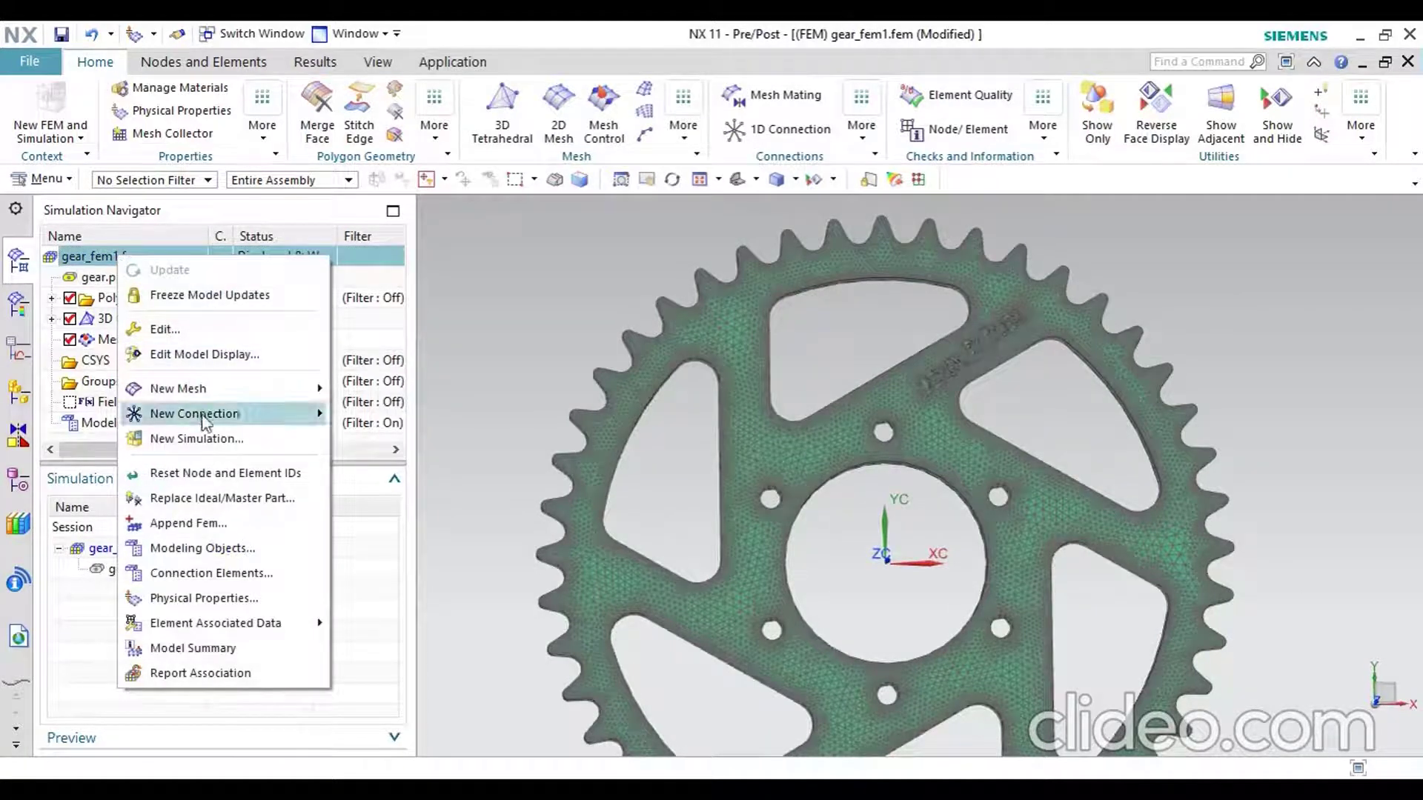
{"action": "left_click", "coordinate": [205, 438]}
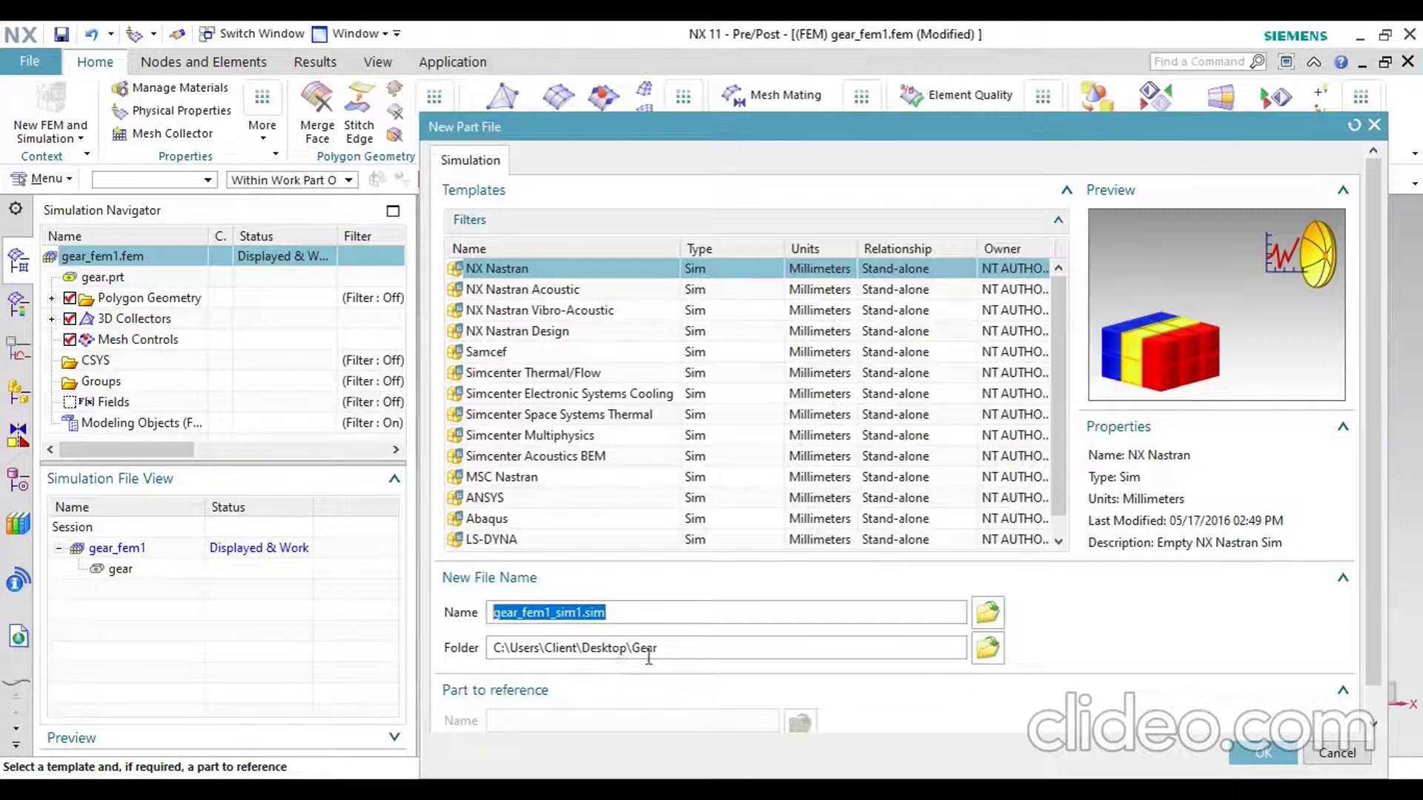
{"action": "left_click", "coordinate": [1243, 753]}
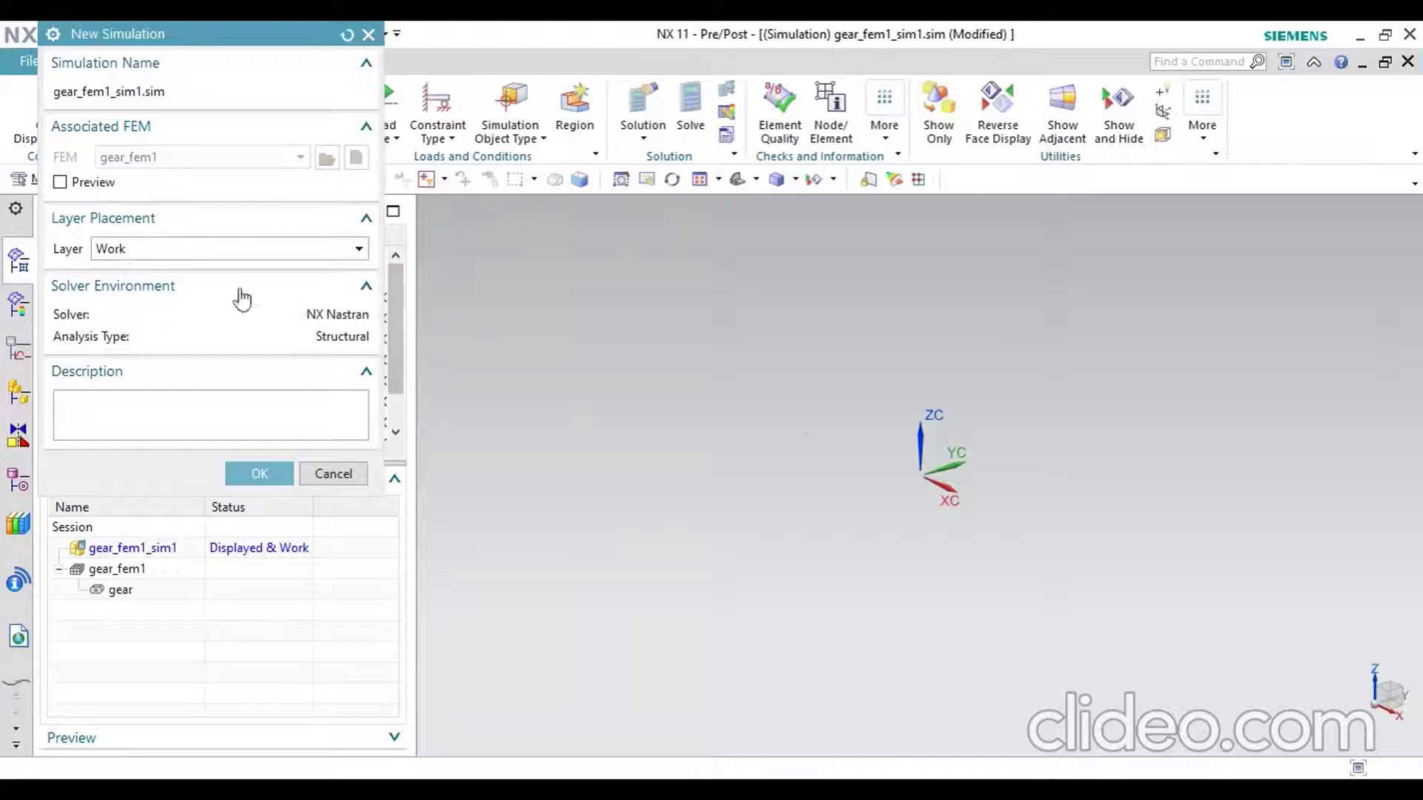
Step: Create a SOL 101 Linear Statics solution named 'gear' with Element Iterative Solver enabled
{"action": "left_click", "coordinate": [259, 473]}
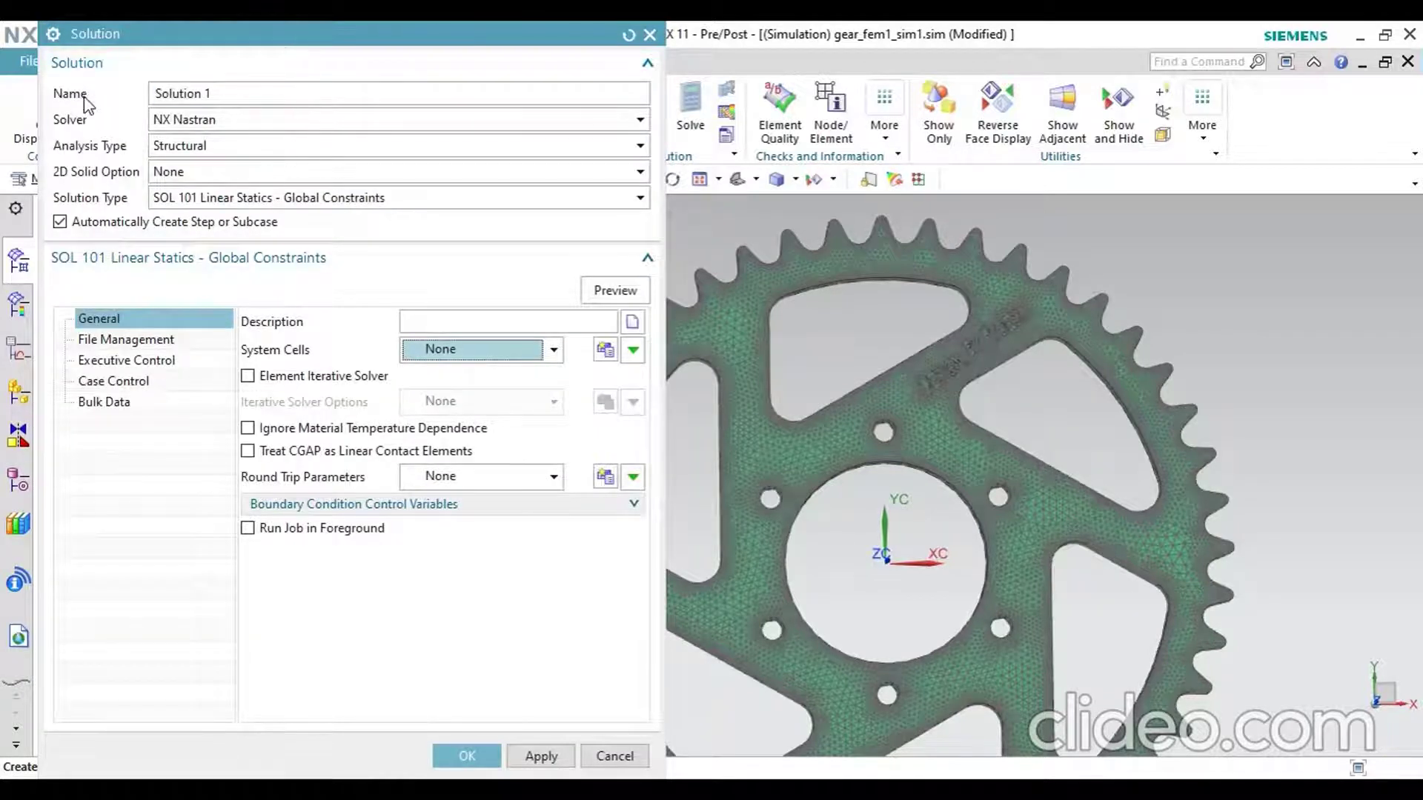
{"action": "double_click", "coordinate": [242, 93]}
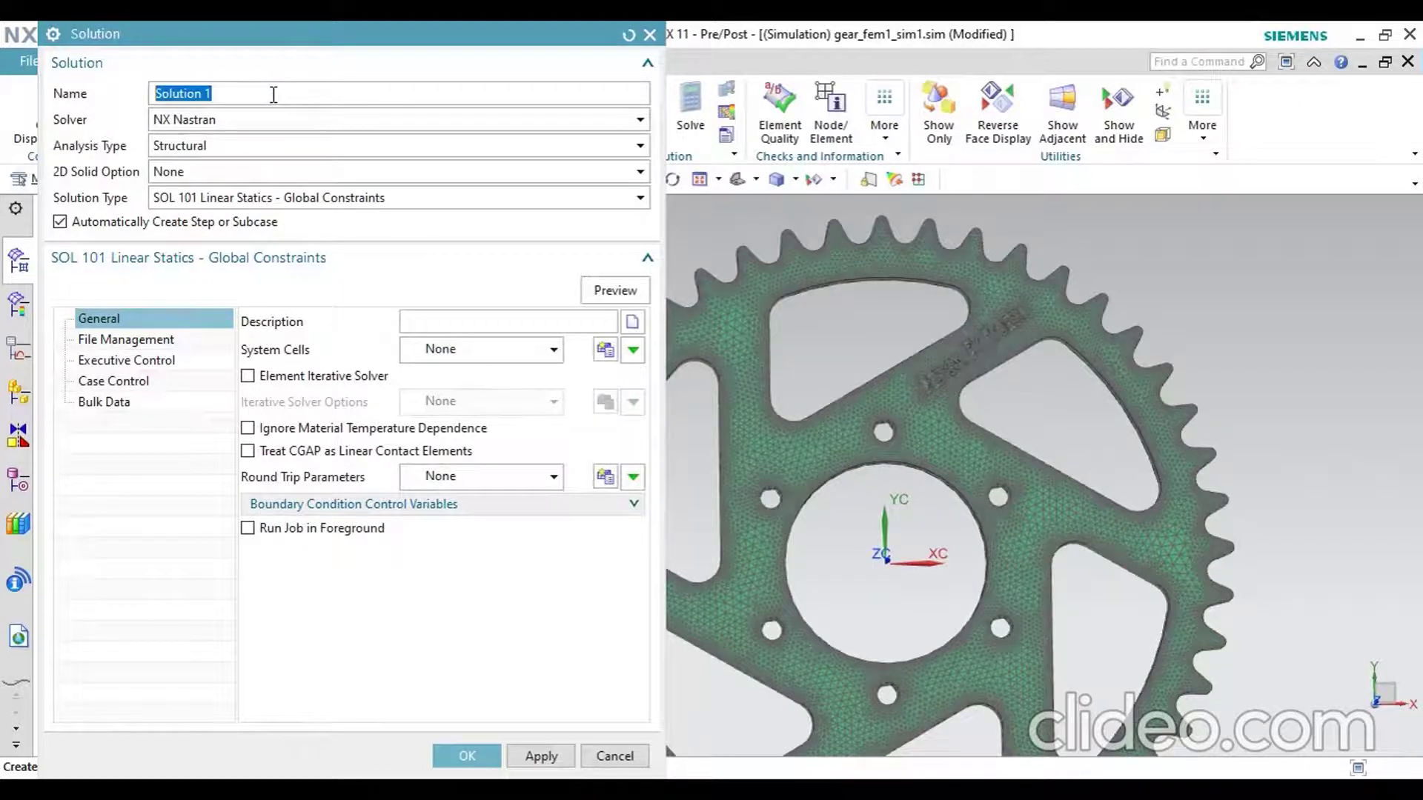
{"action": "type", "text": "gear"}
{"action": "left_click", "coordinate": [266, 118]}
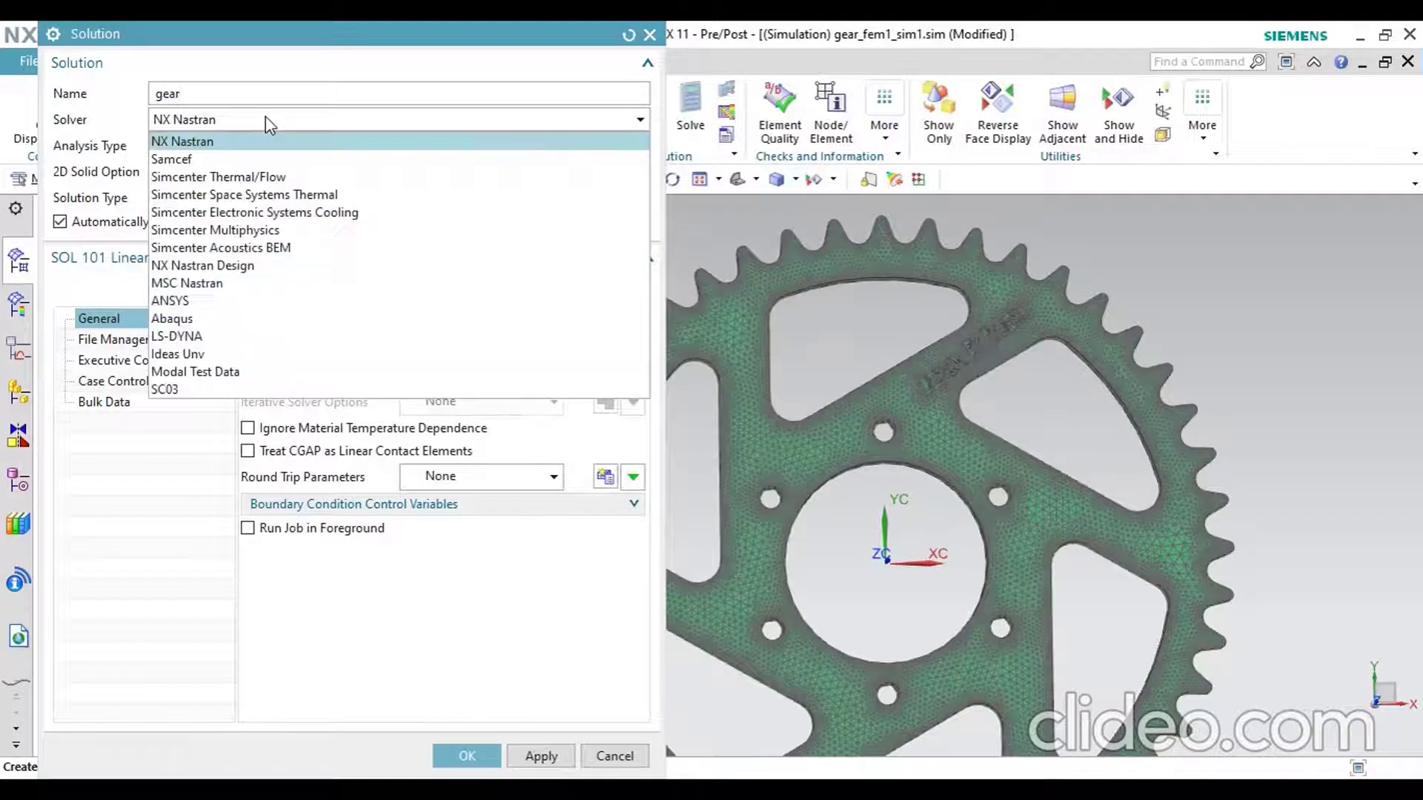
{"action": "left_click", "coordinate": [265, 117]}
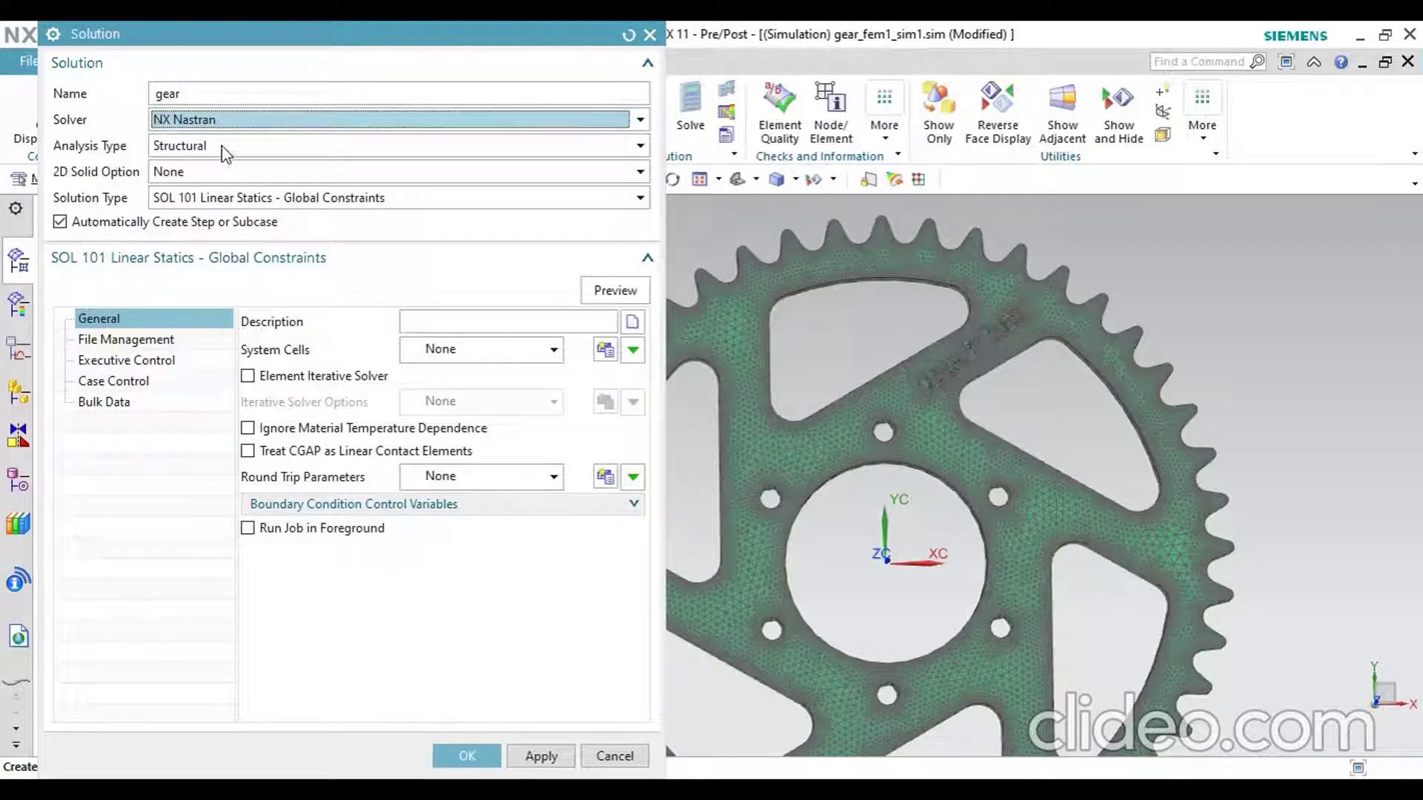
{"action": "left_click", "coordinate": [359, 200]}
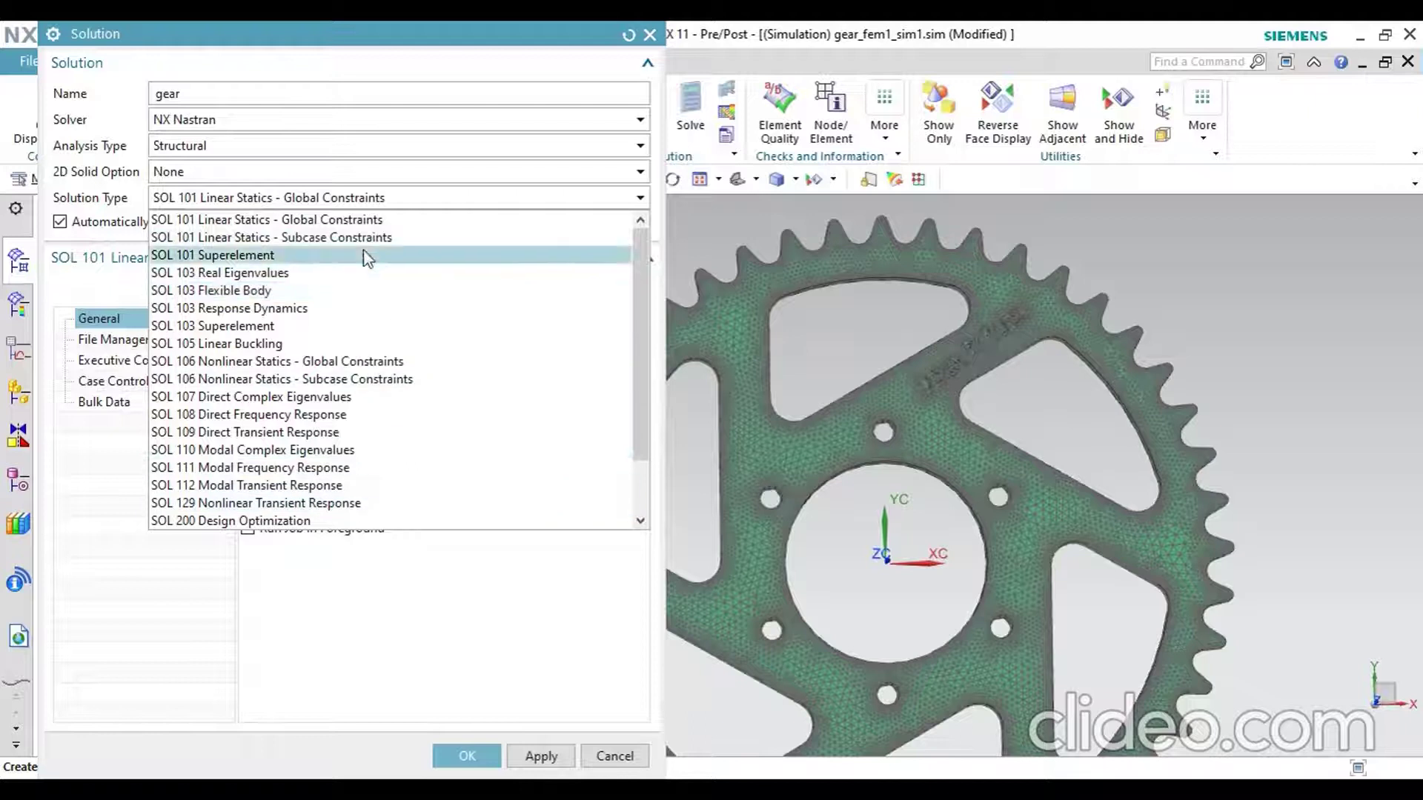
{"action": "left_click", "coordinate": [385, 198]}
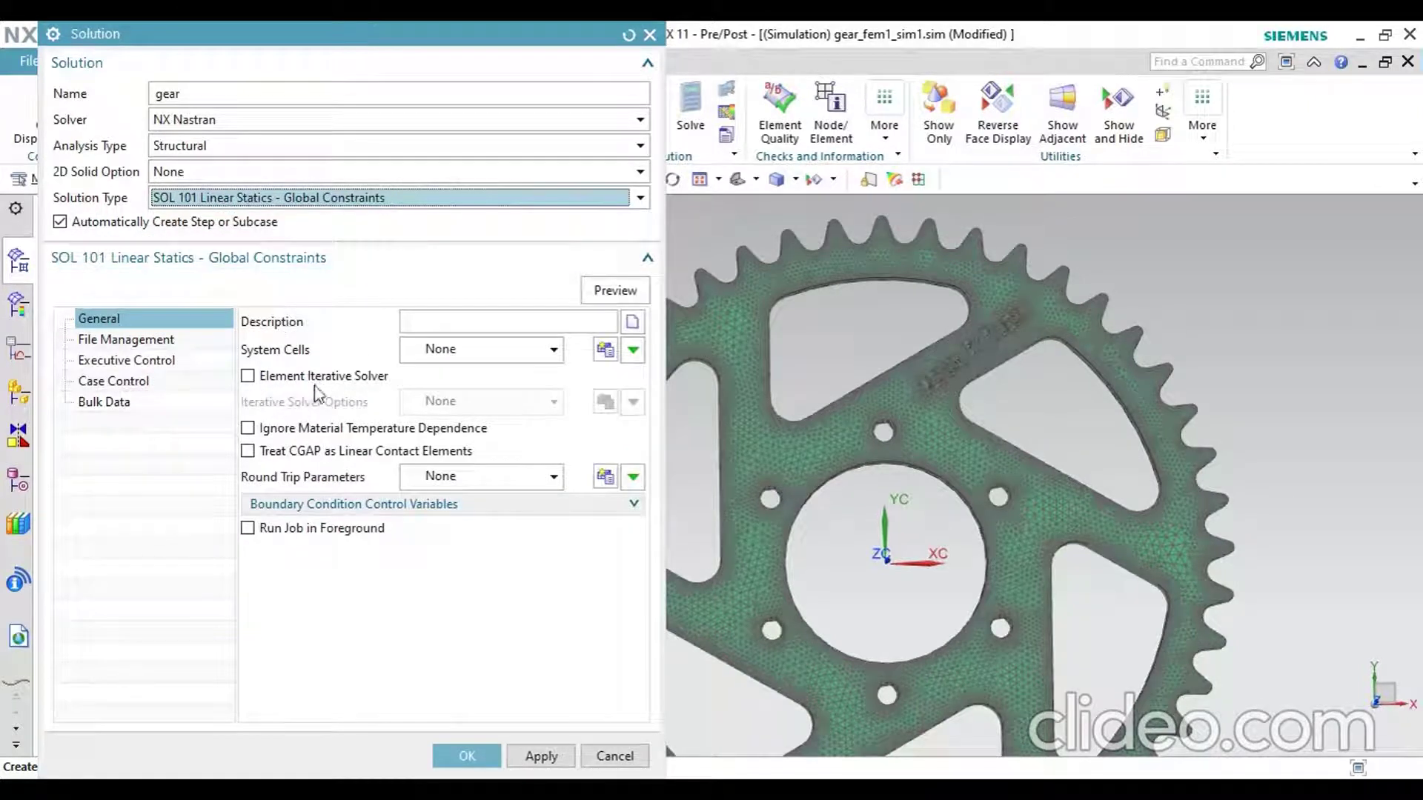
{"action": "left_click", "coordinate": [276, 378]}
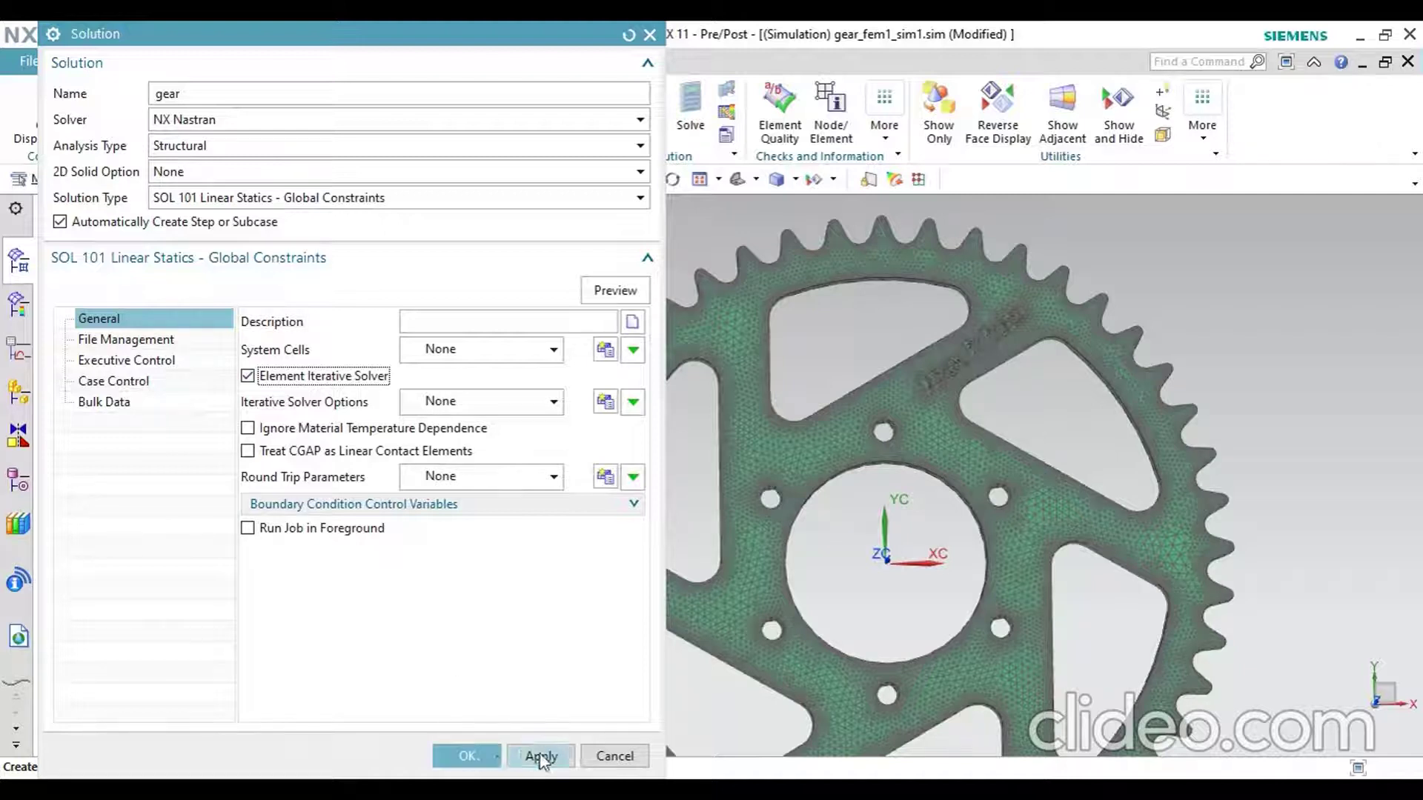
{"action": "left_click", "coordinate": [480, 760]}
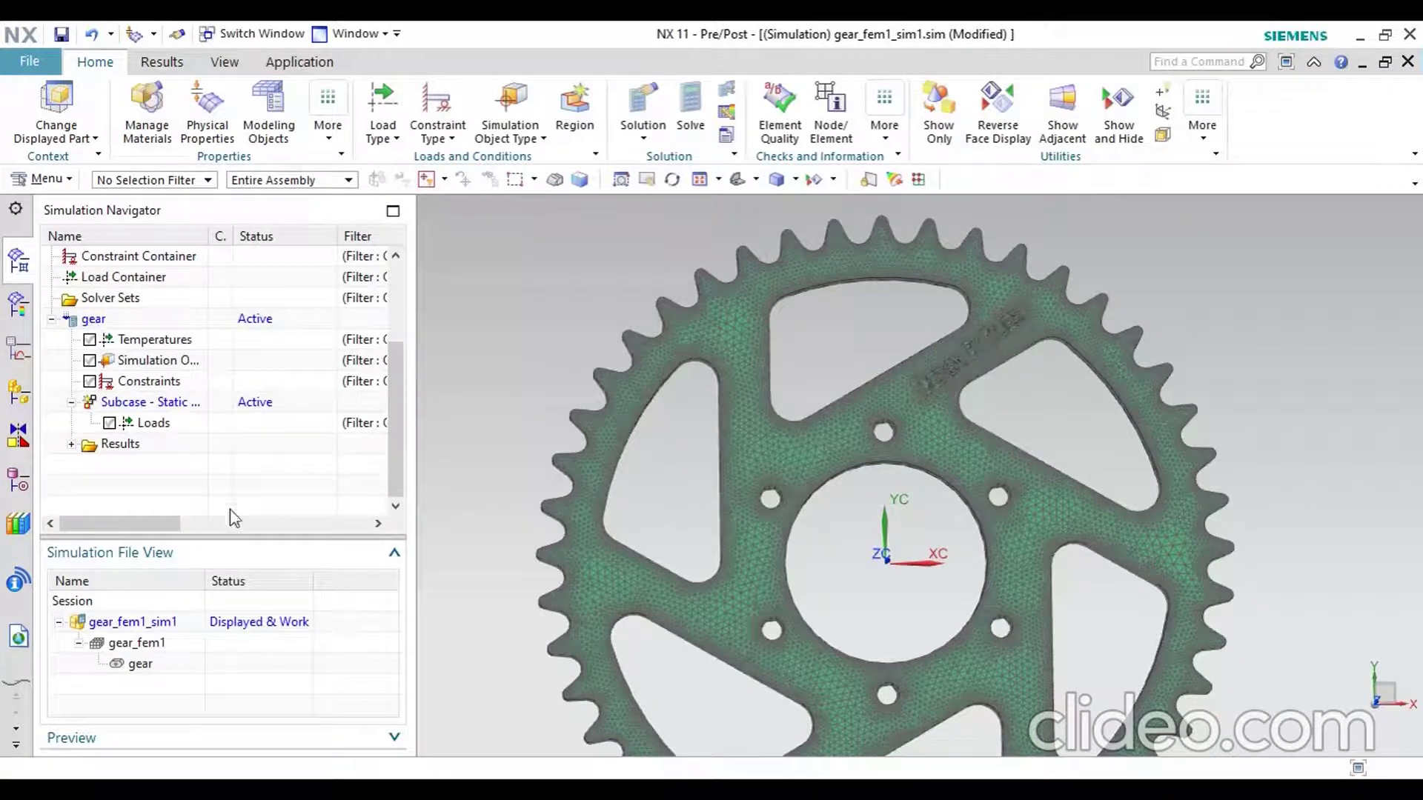
Step: Add a cylindrical constraint on the hub bore with axial rotation set to Free
{"action": "left_click", "coordinate": [446, 137]}
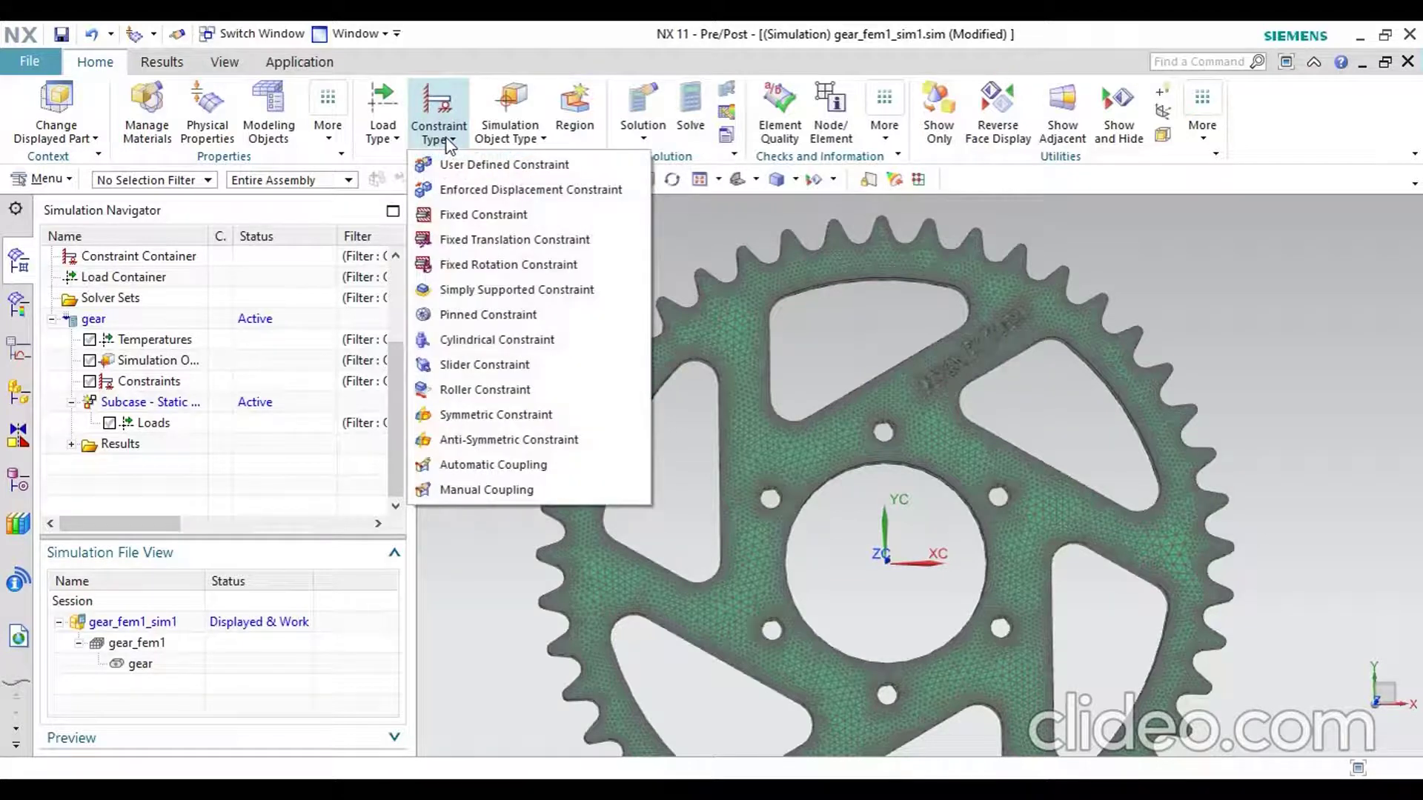
{"action": "left_click", "coordinate": [494, 339]}
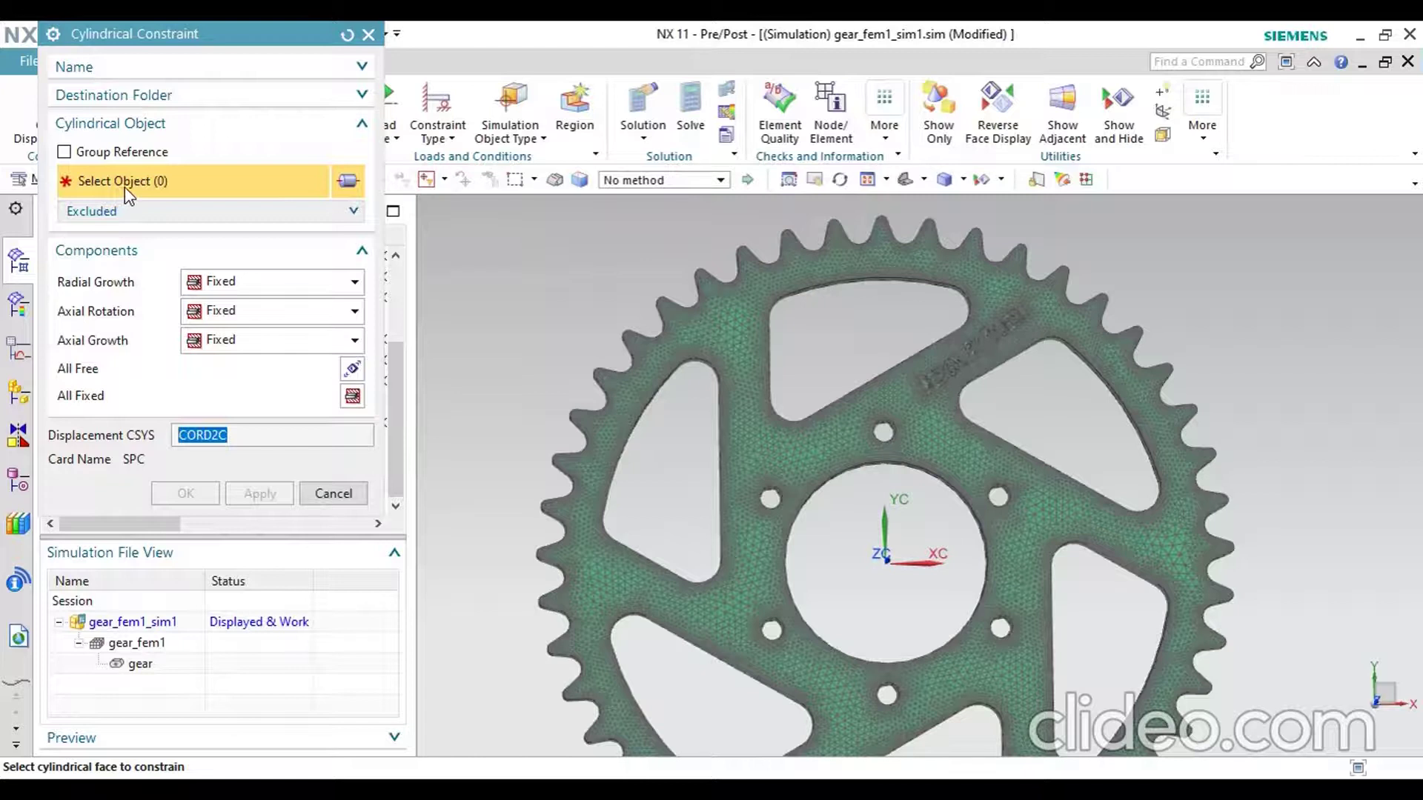
{"action": "middle_click_drag", "start_coordinate": [871, 445], "coordinate": [812, 493]}
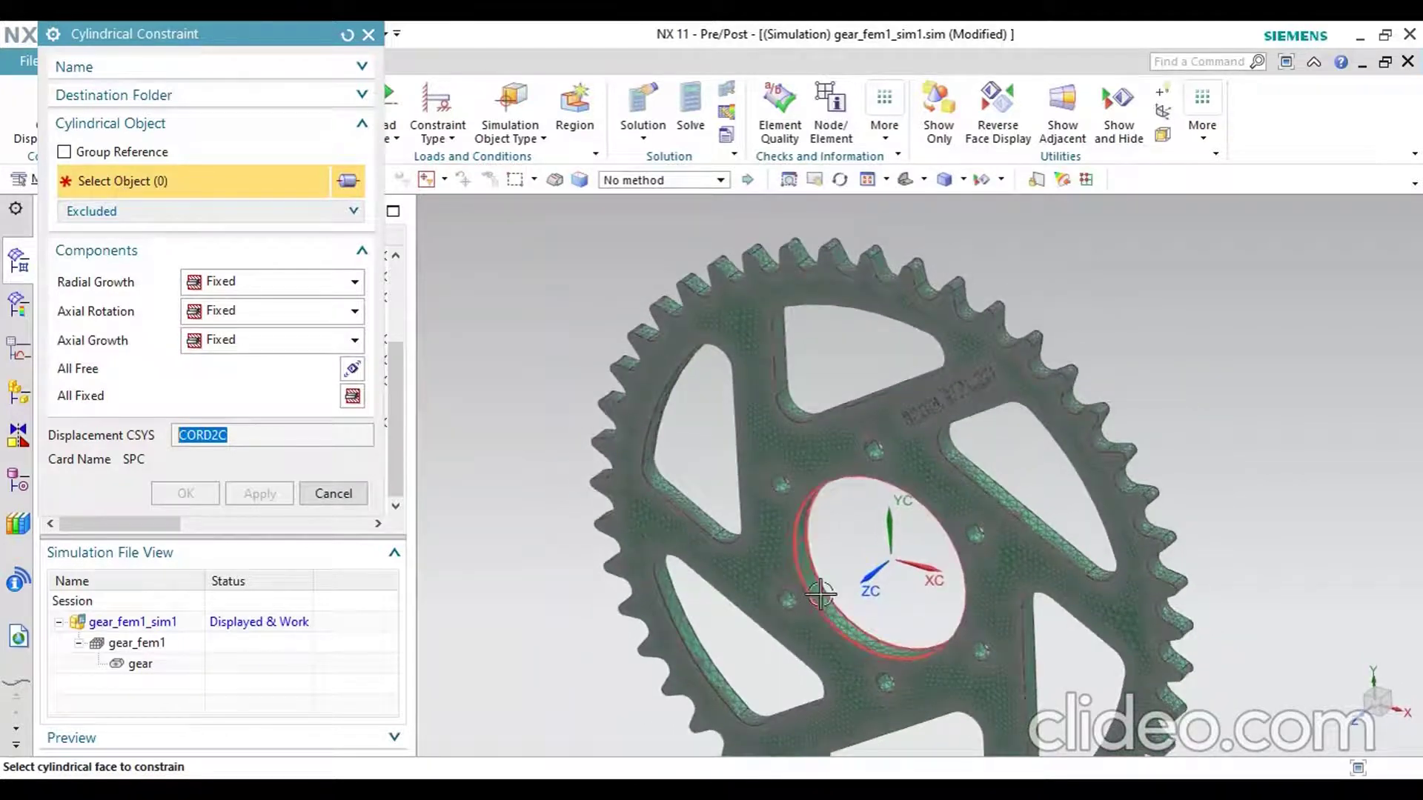
{"action": "scroll", "coordinate": [823, 611], "scroll_direction": "up", "scroll_amount": 5}
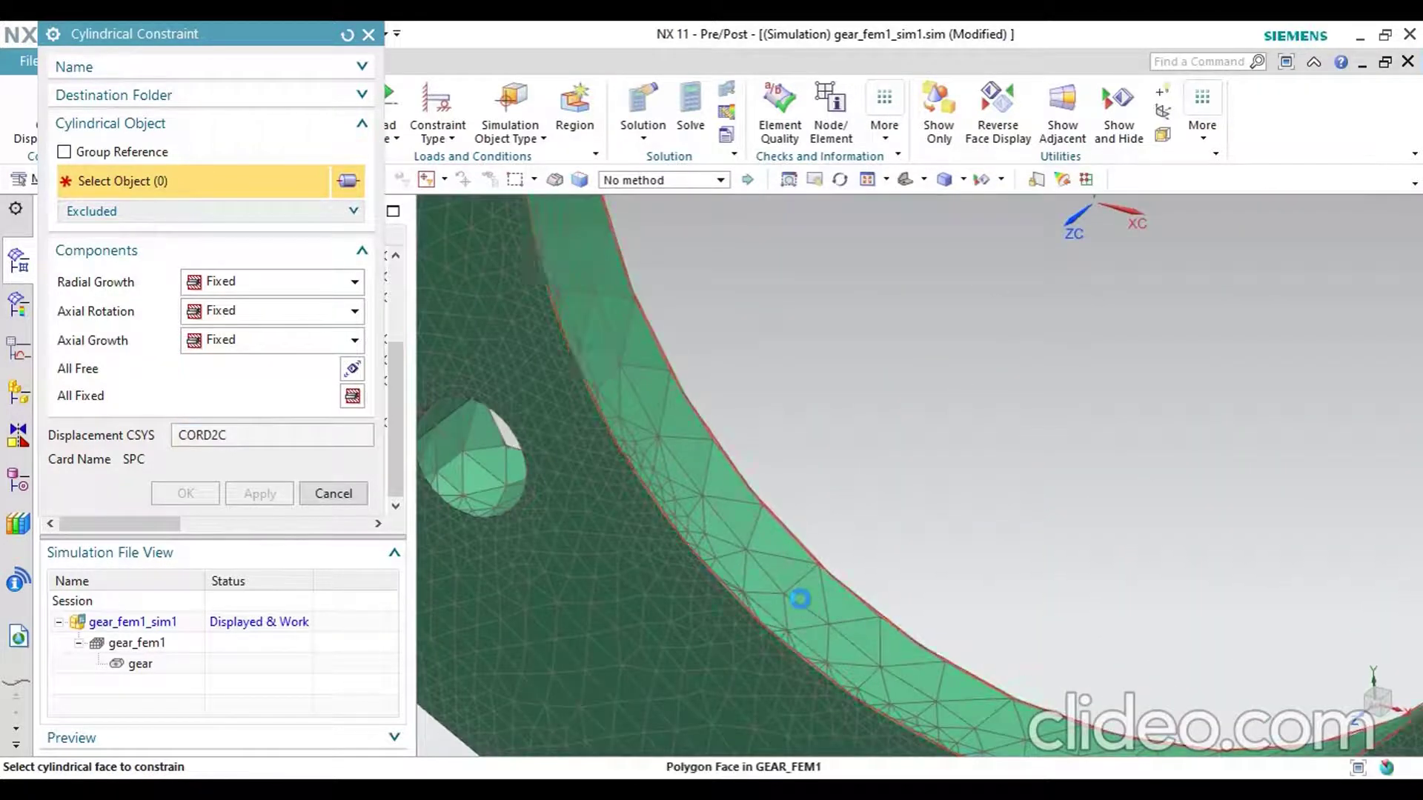
{"action": "left_click", "coordinate": [800, 600]}
{"action": "scroll", "coordinate": [785, 521], "scroll_direction": "down", "scroll_amount": 5}
{"action": "scroll", "coordinate": [786, 521], "scroll_direction": "down", "scroll_amount": 3}
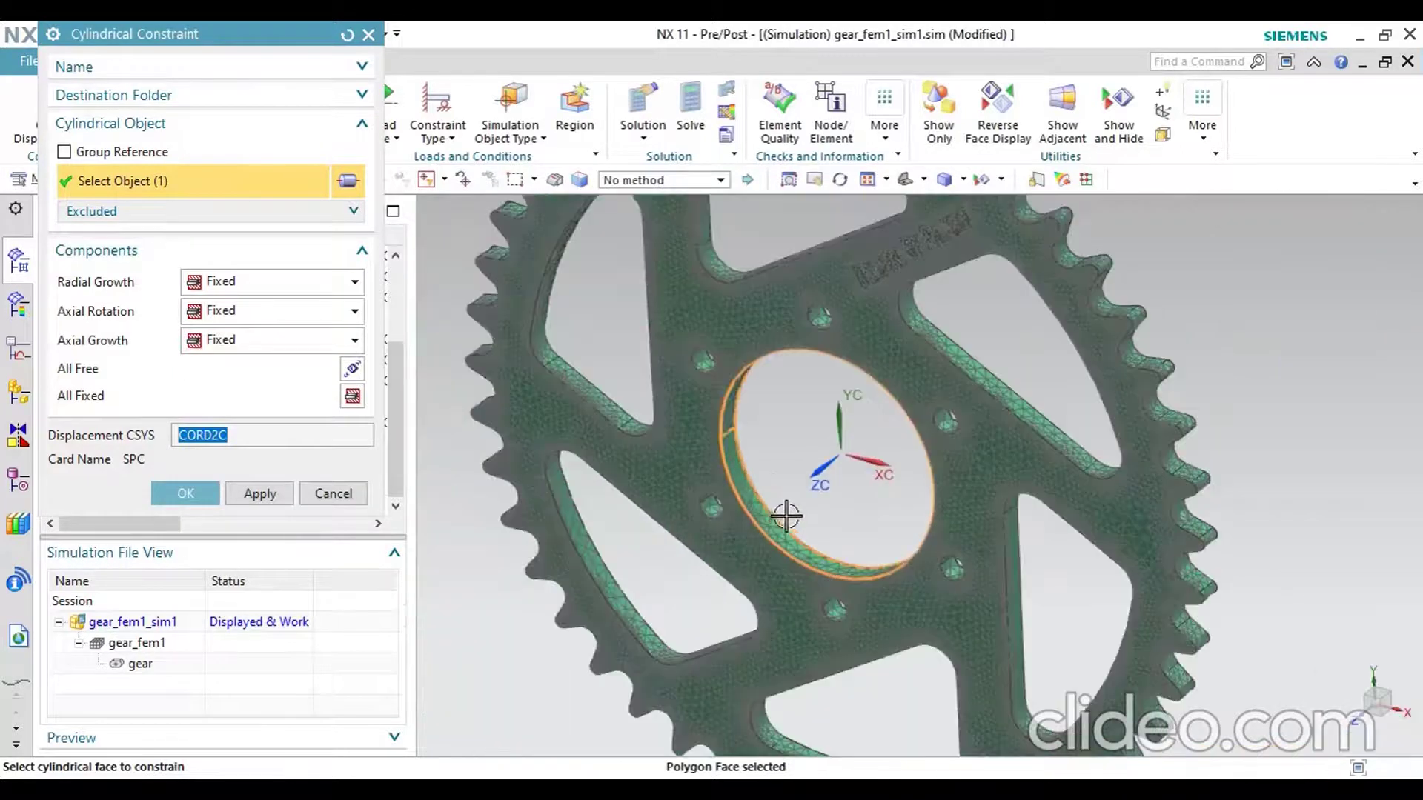
{"action": "left_click", "coordinate": [214, 311]}
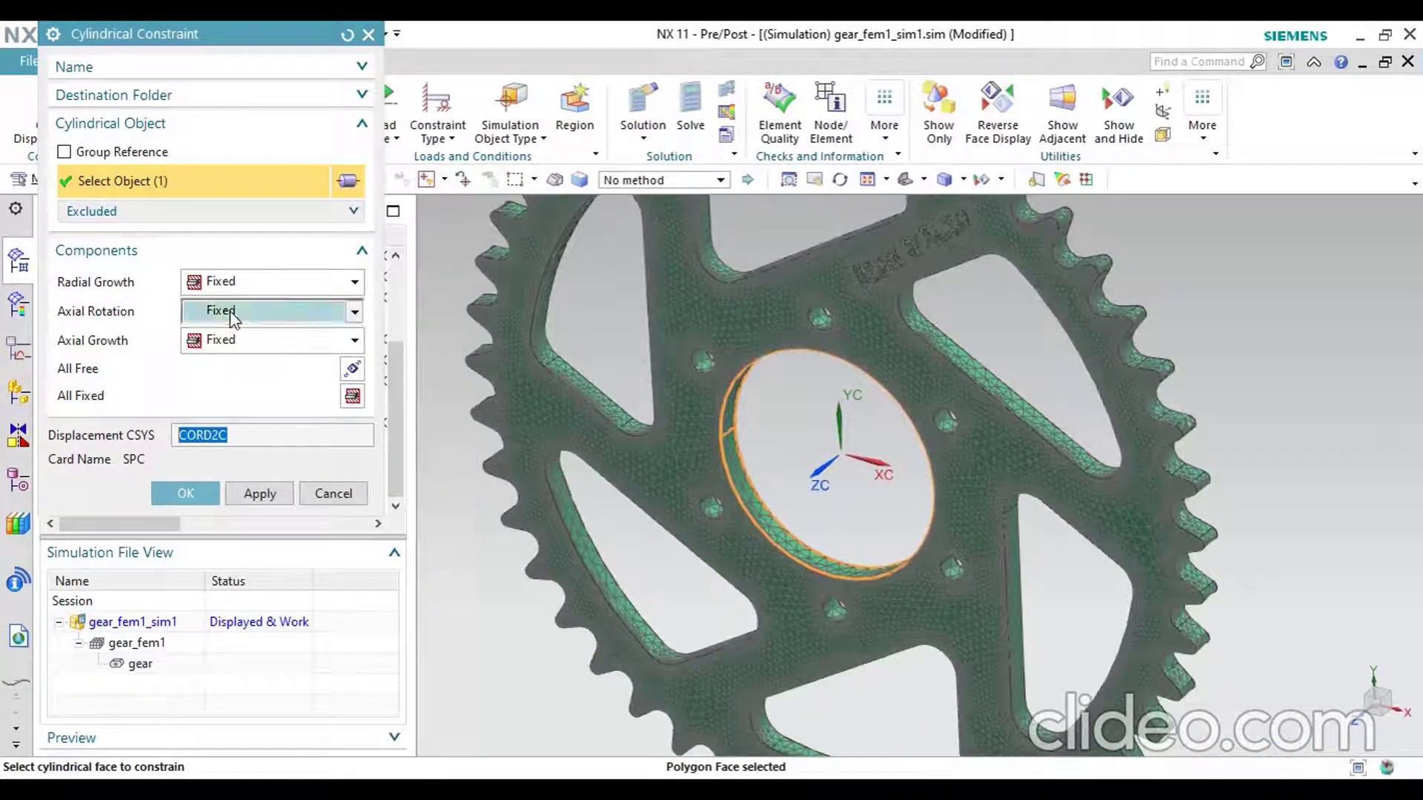
{"action": "left_click", "coordinate": [234, 338]}
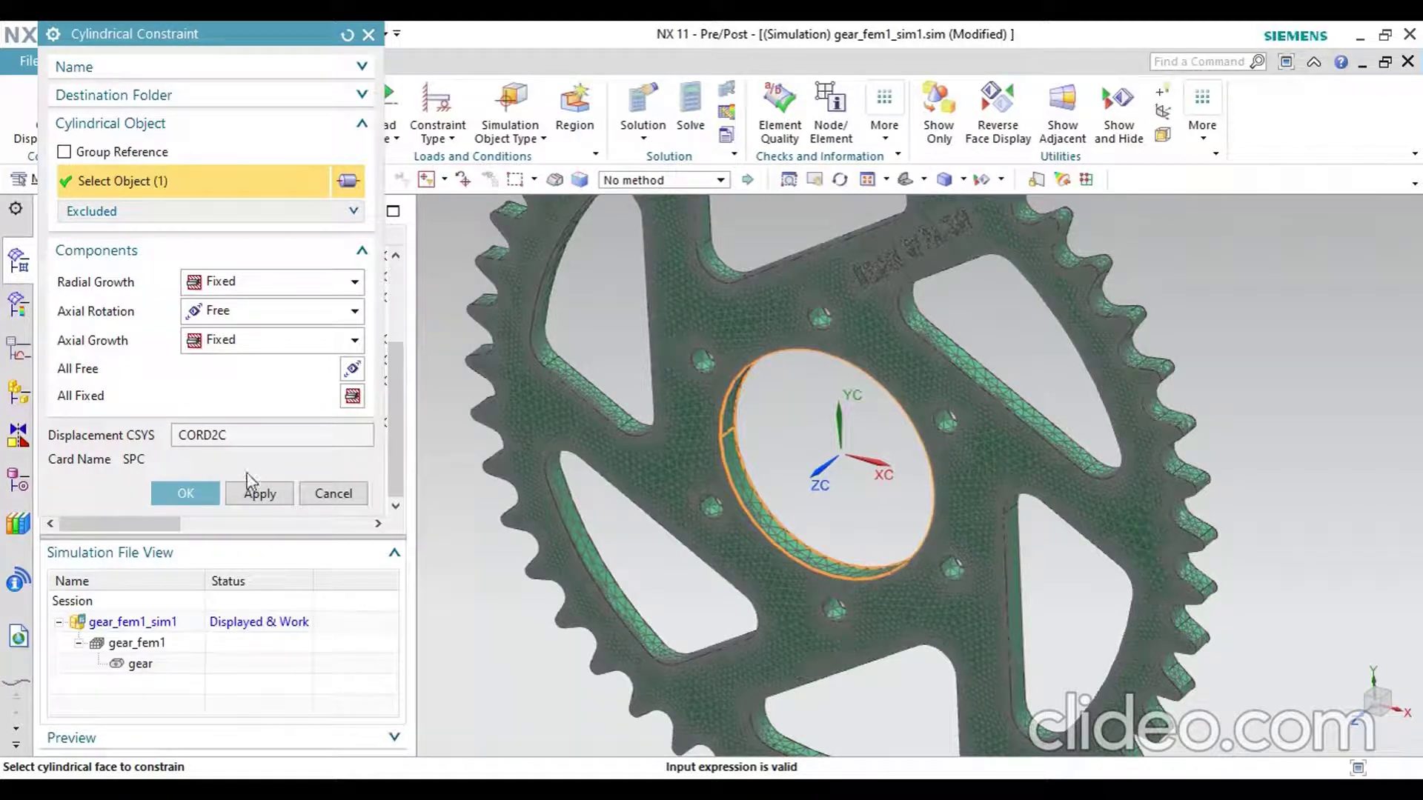
{"action": "left_click", "coordinate": [186, 493]}
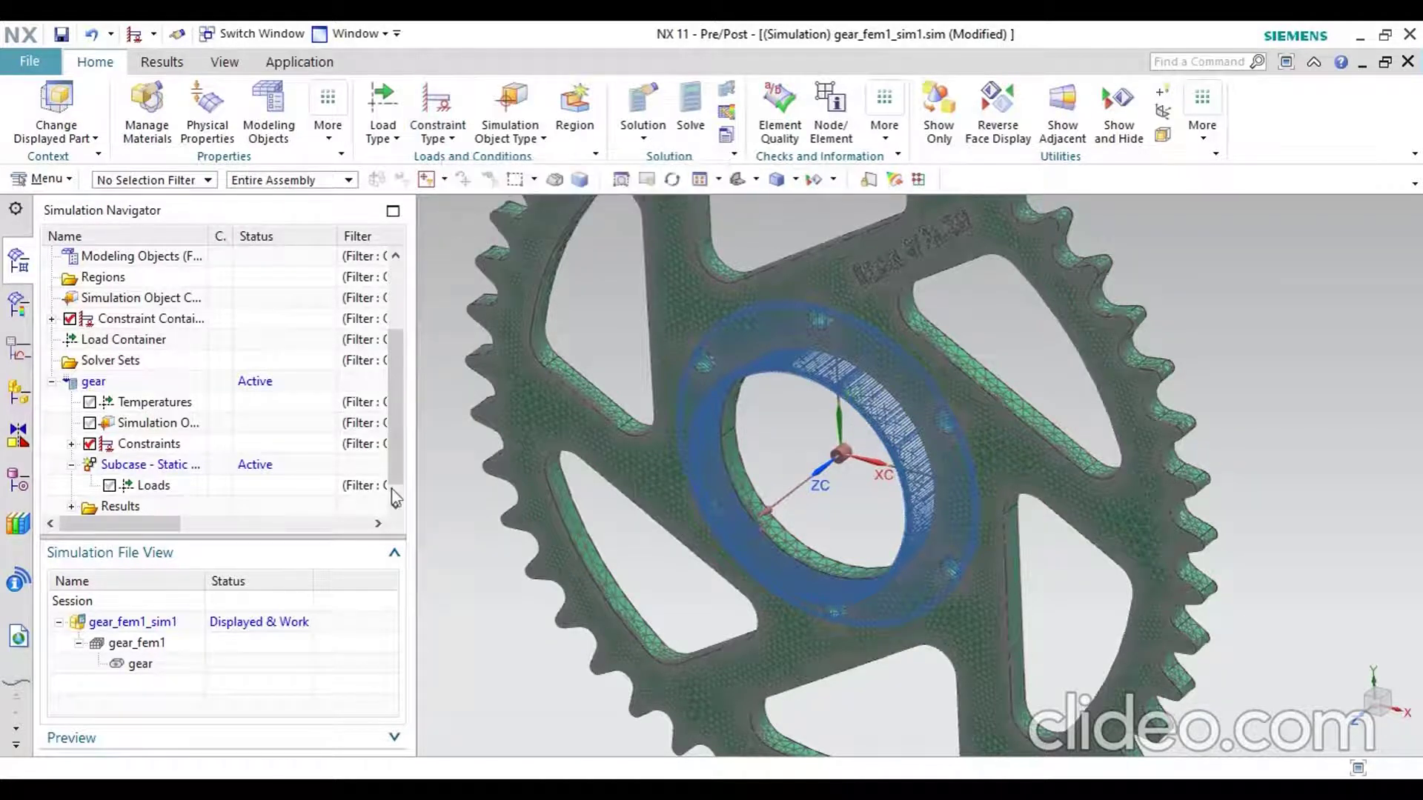
Step: Orbit the gear to inspect the constraint, ending in a face-on view
{"action": "middle_click_drag", "start_coordinate": [766, 580], "coordinate": [708, 514]}
{"action": "scroll", "coordinate": [852, 424], "scroll_direction": "up", "scroll_amount": 3}
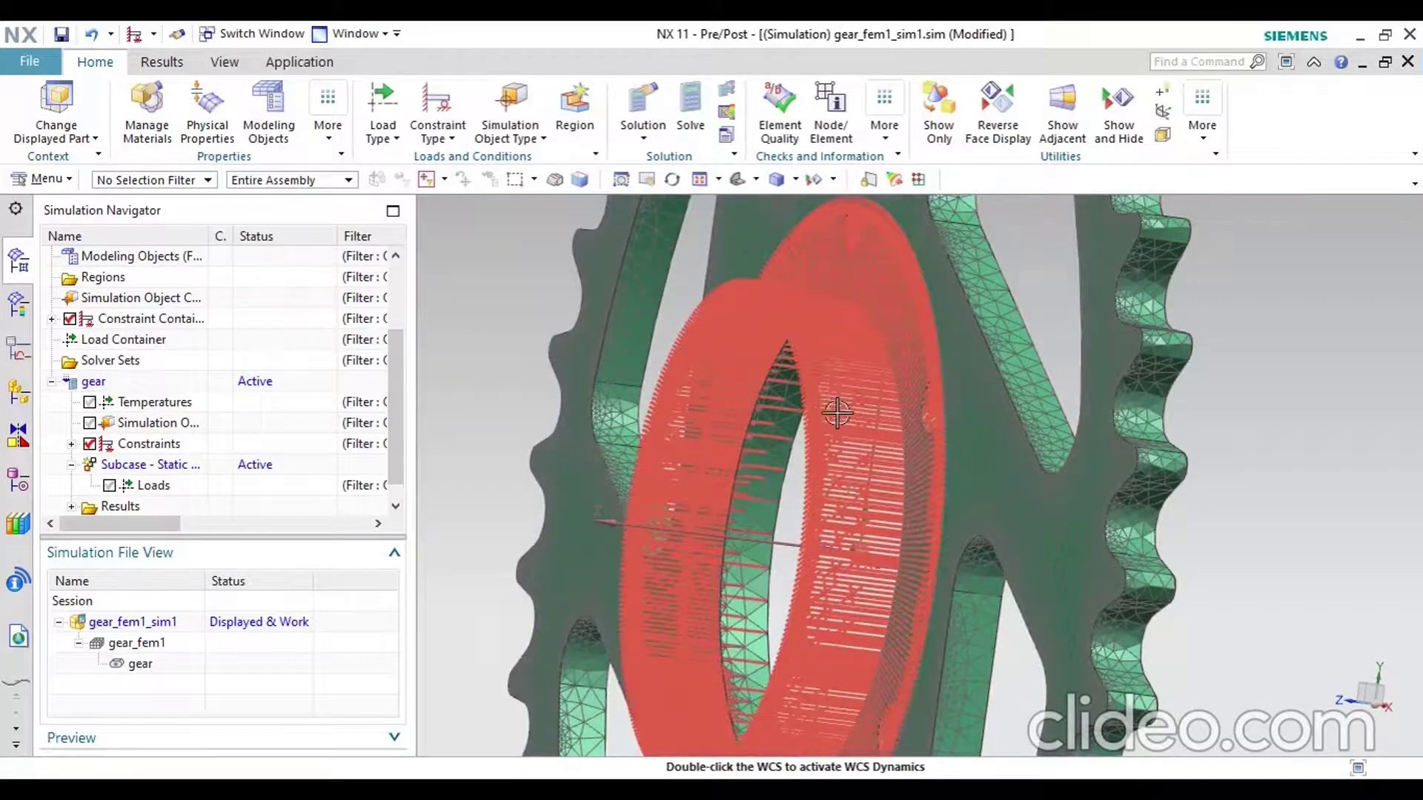
{"action": "scroll", "coordinate": [852, 424], "scroll_direction": "up", "scroll_amount": 2}
{"action": "scroll", "coordinate": [830, 424], "scroll_direction": "down", "scroll_amount": 6}
{"action": "middle_click_drag", "start_coordinate": [825, 423], "coordinate": [953, 502]}
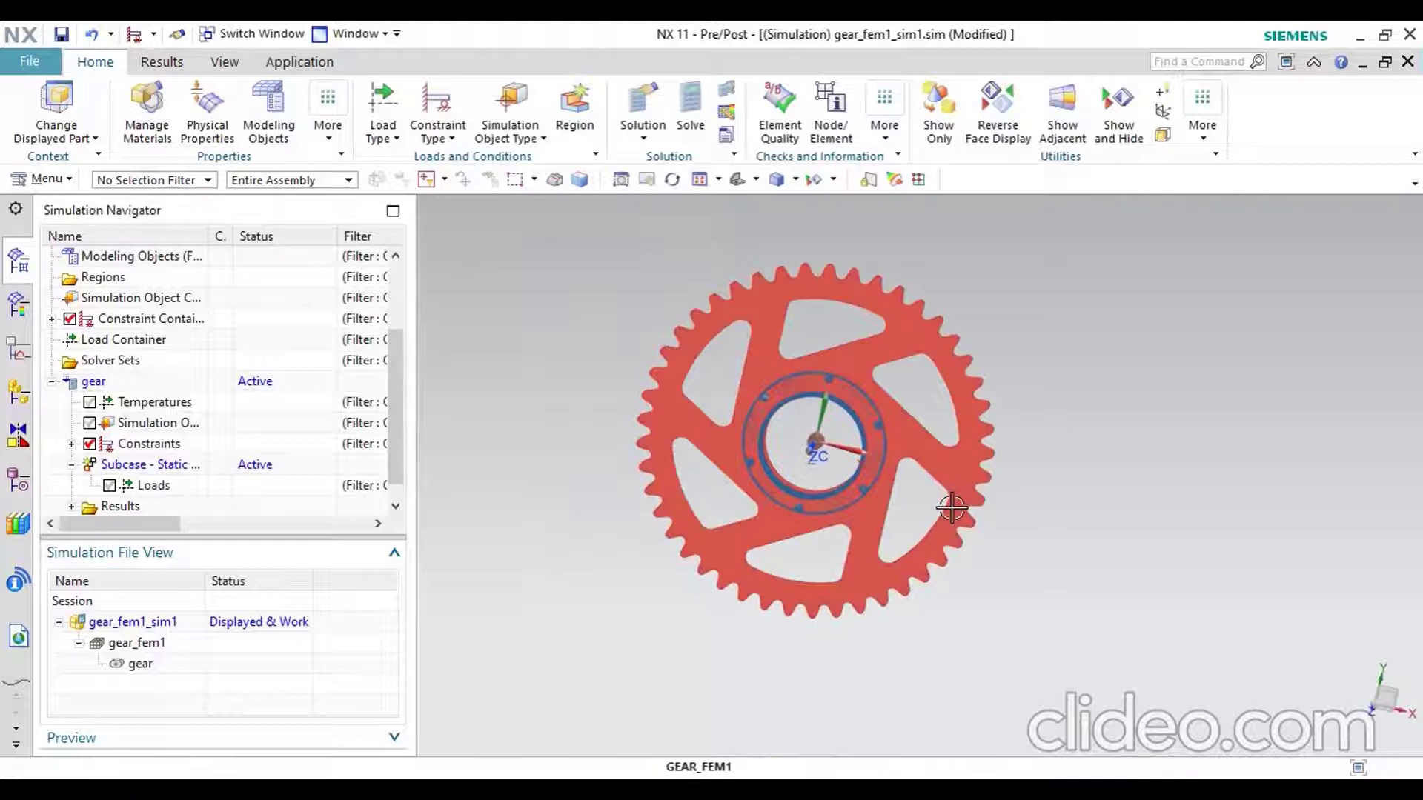
Step: Start a 1000 N force load and select one sprocket tooth face to receive it
{"action": "left_click", "coordinate": [383, 122]}
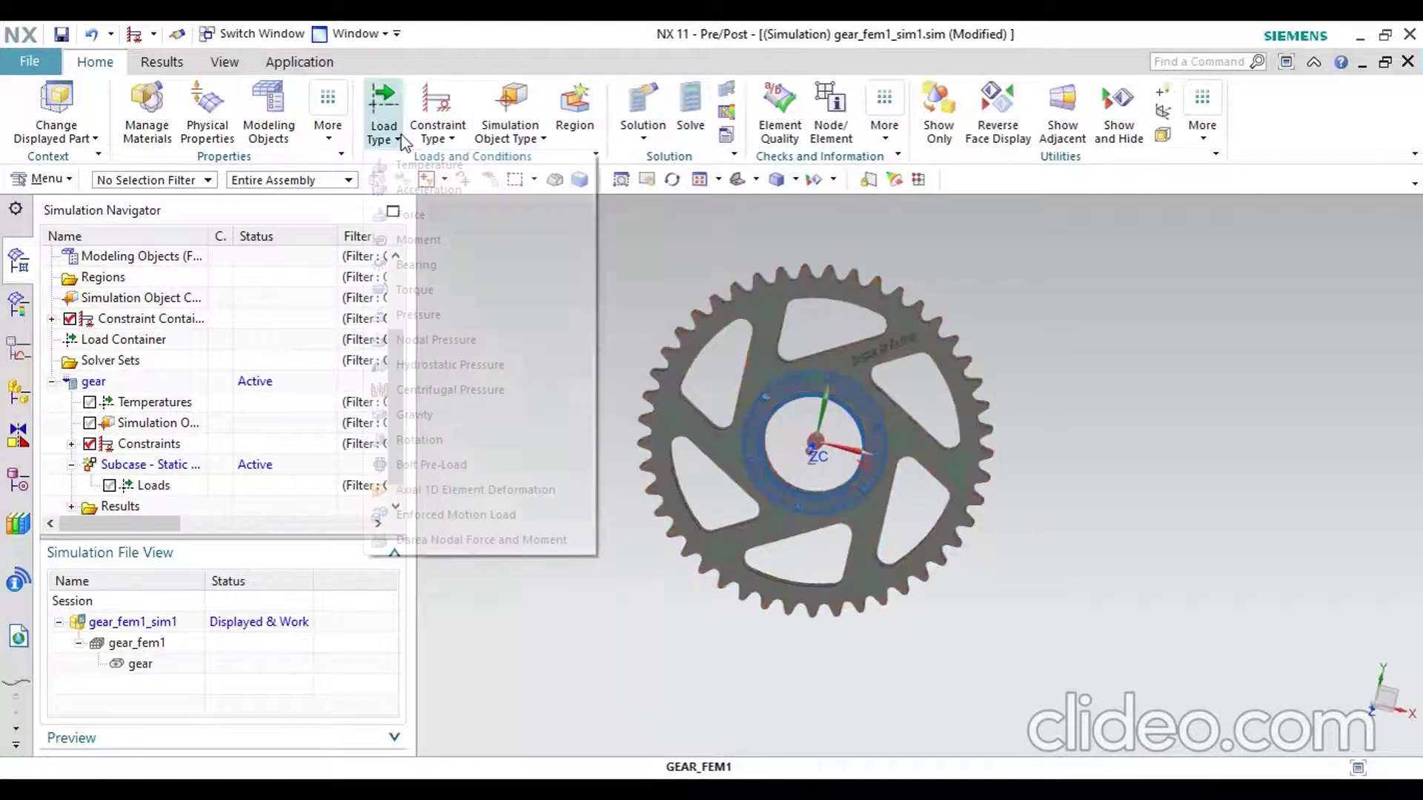
{"action": "left_click", "coordinate": [412, 211]}
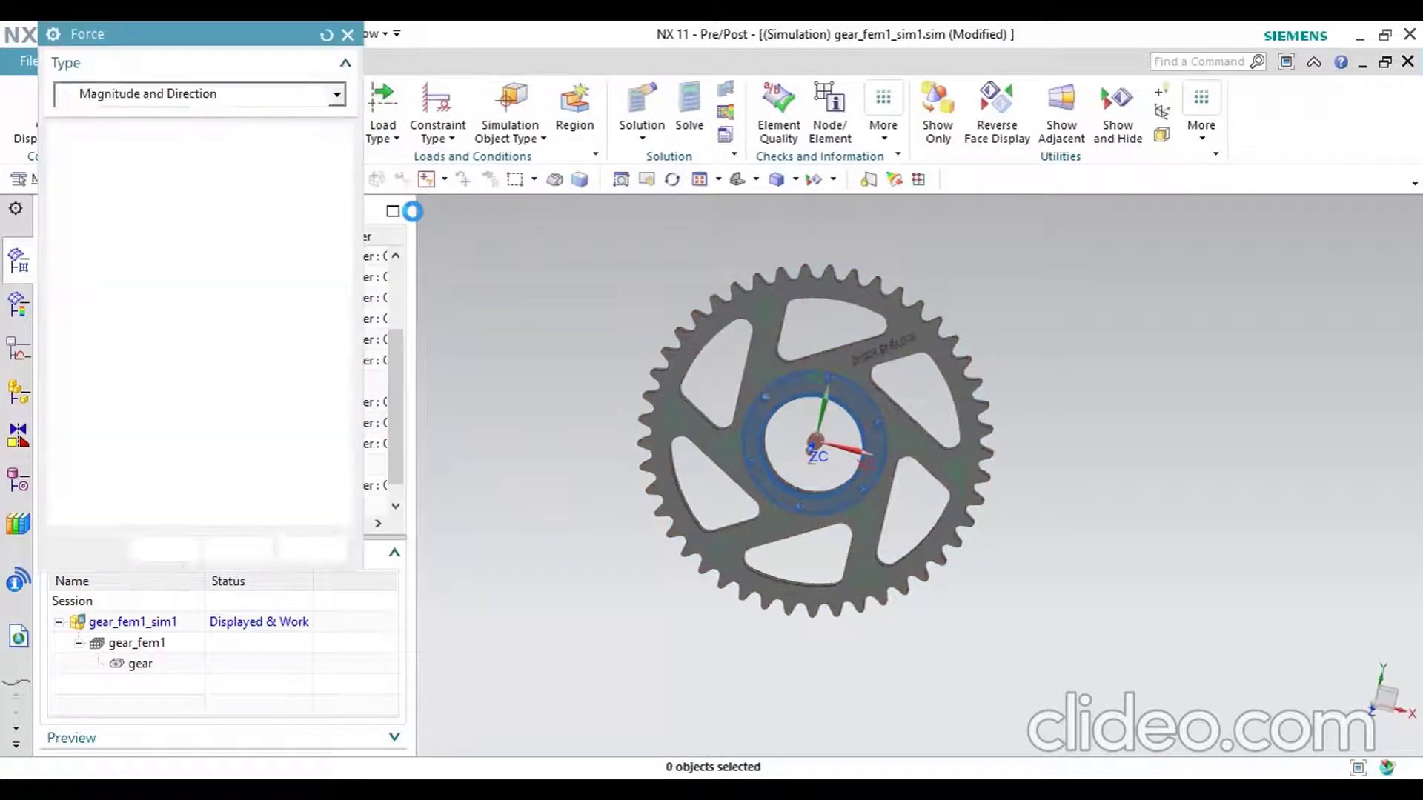
{"action": "type", "text": "1000"}
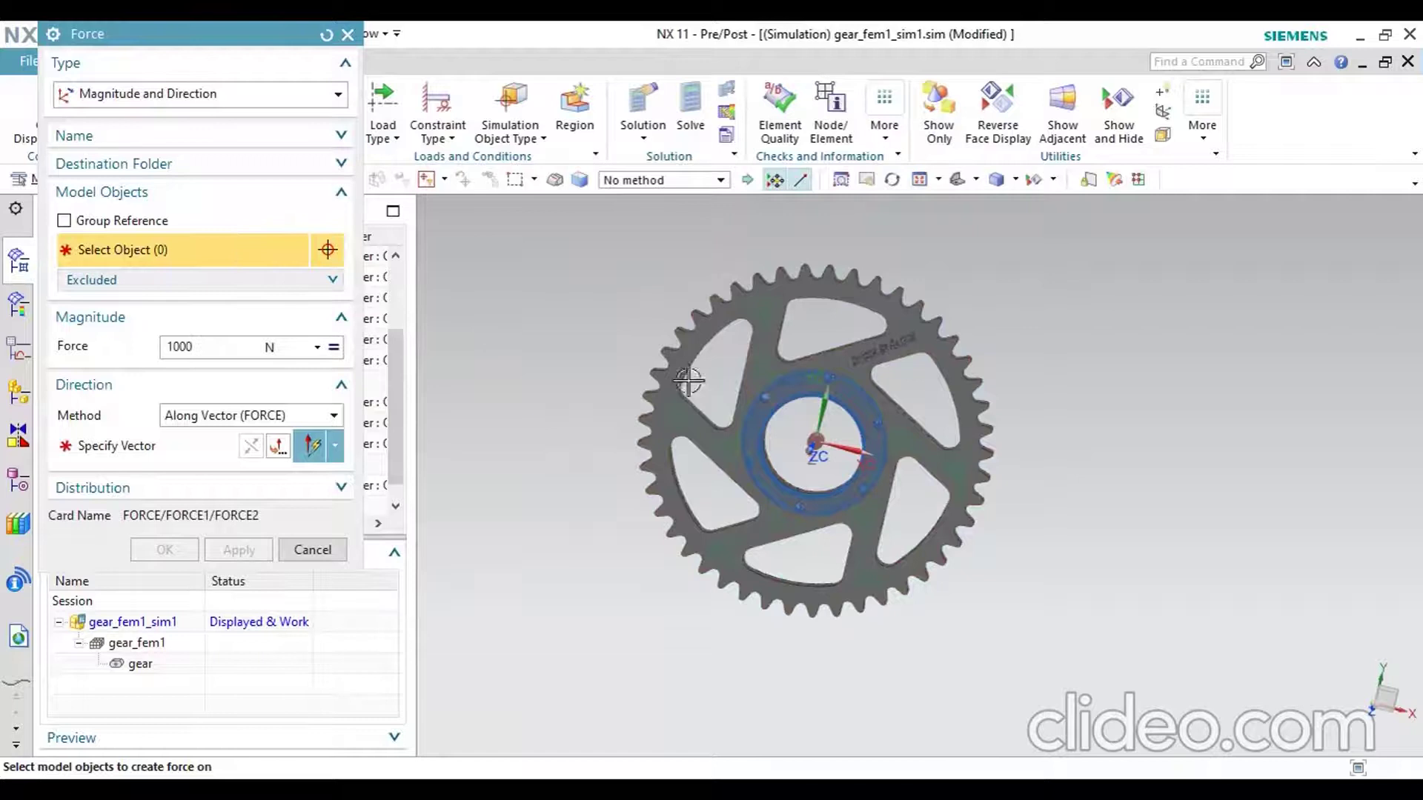
{"action": "scroll", "coordinate": [999, 443], "scroll_direction": "up", "scroll_amount": 3}
{"action": "scroll", "coordinate": [998, 443], "scroll_direction": "up", "scroll_amount": 5}
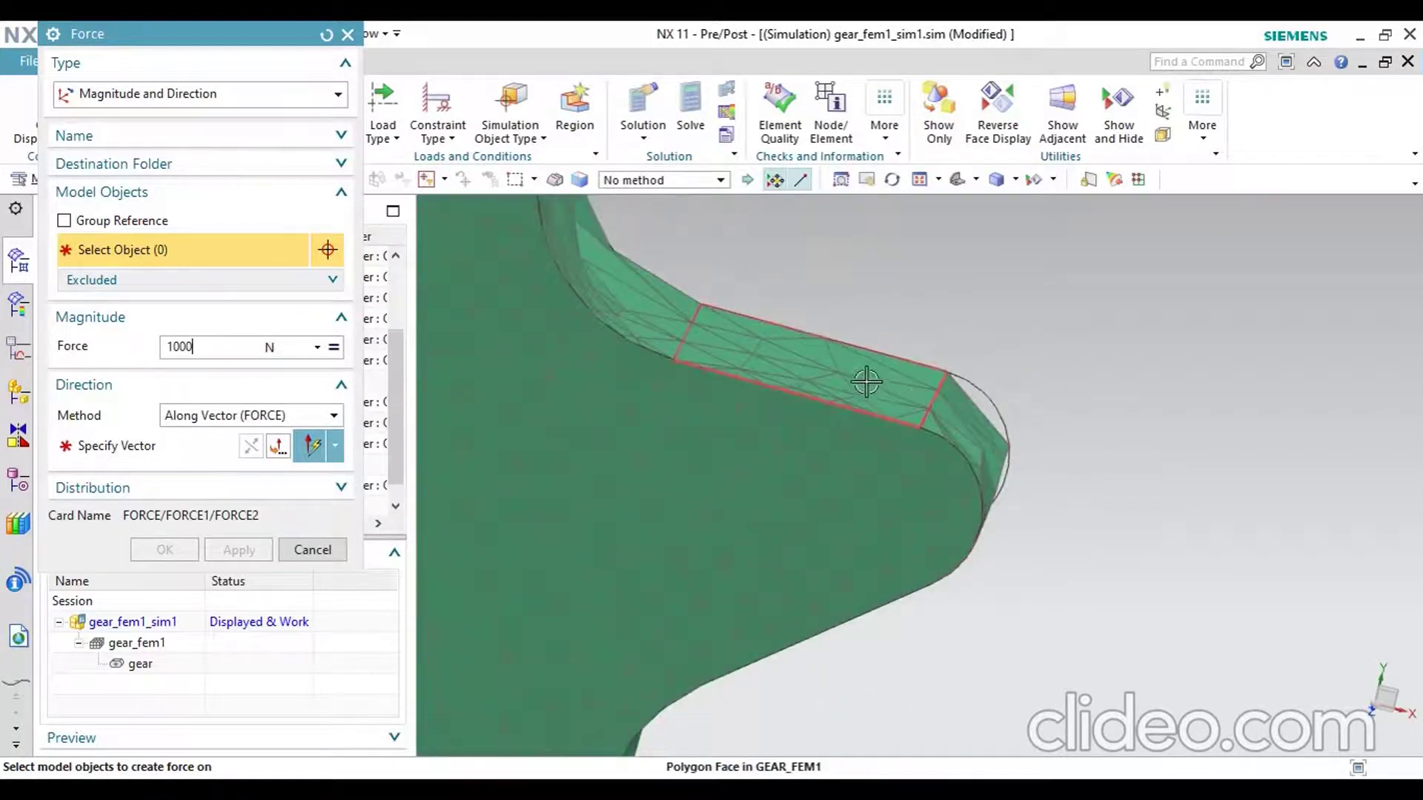
{"action": "left_click", "coordinate": [866, 379]}
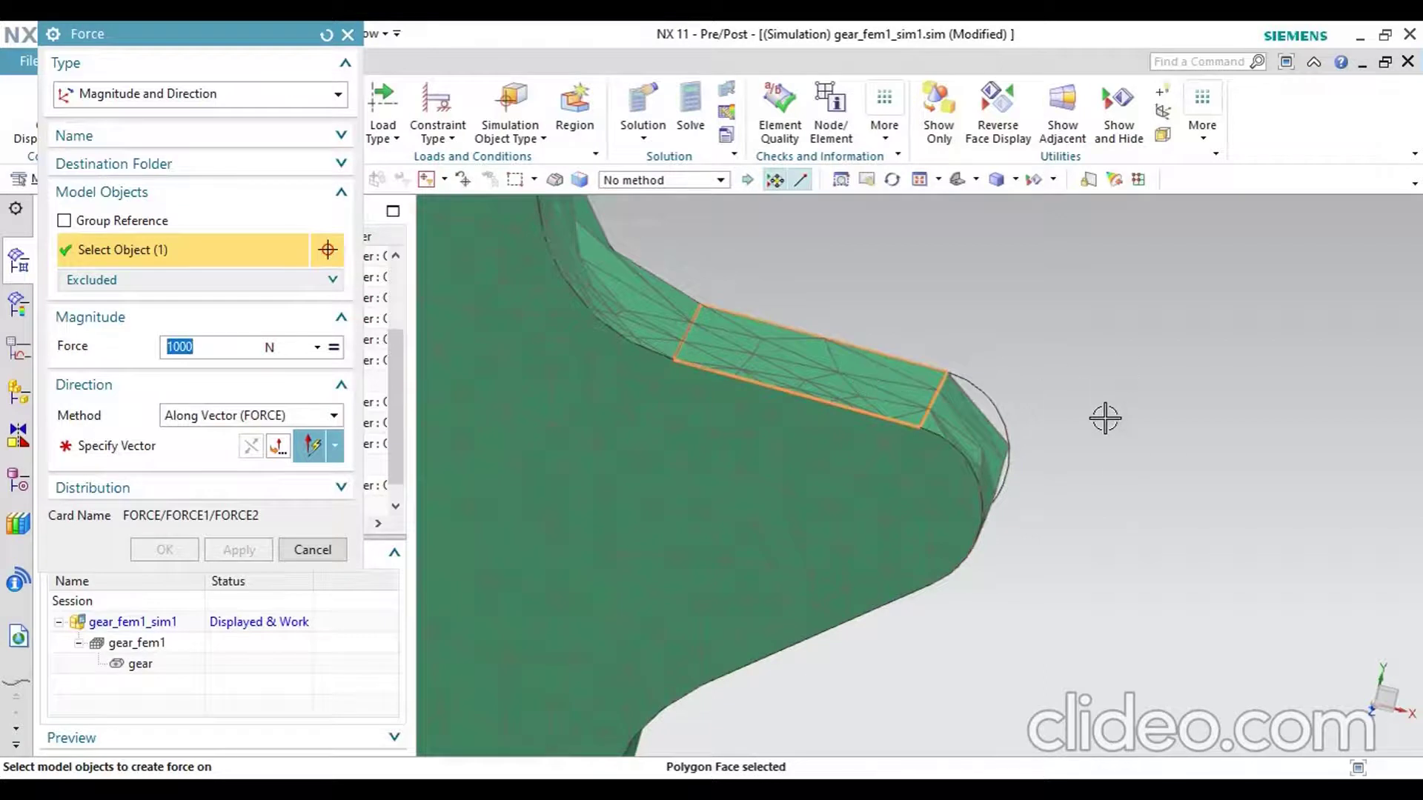
Step: Direct the force downward along the reversed Y axis, create it, and zoom onto the loaded tooth
{"action": "scroll", "coordinate": [1105, 416], "scroll_direction": "down", "scroll_amount": 3}
{"action": "left_click", "coordinate": [138, 453]}
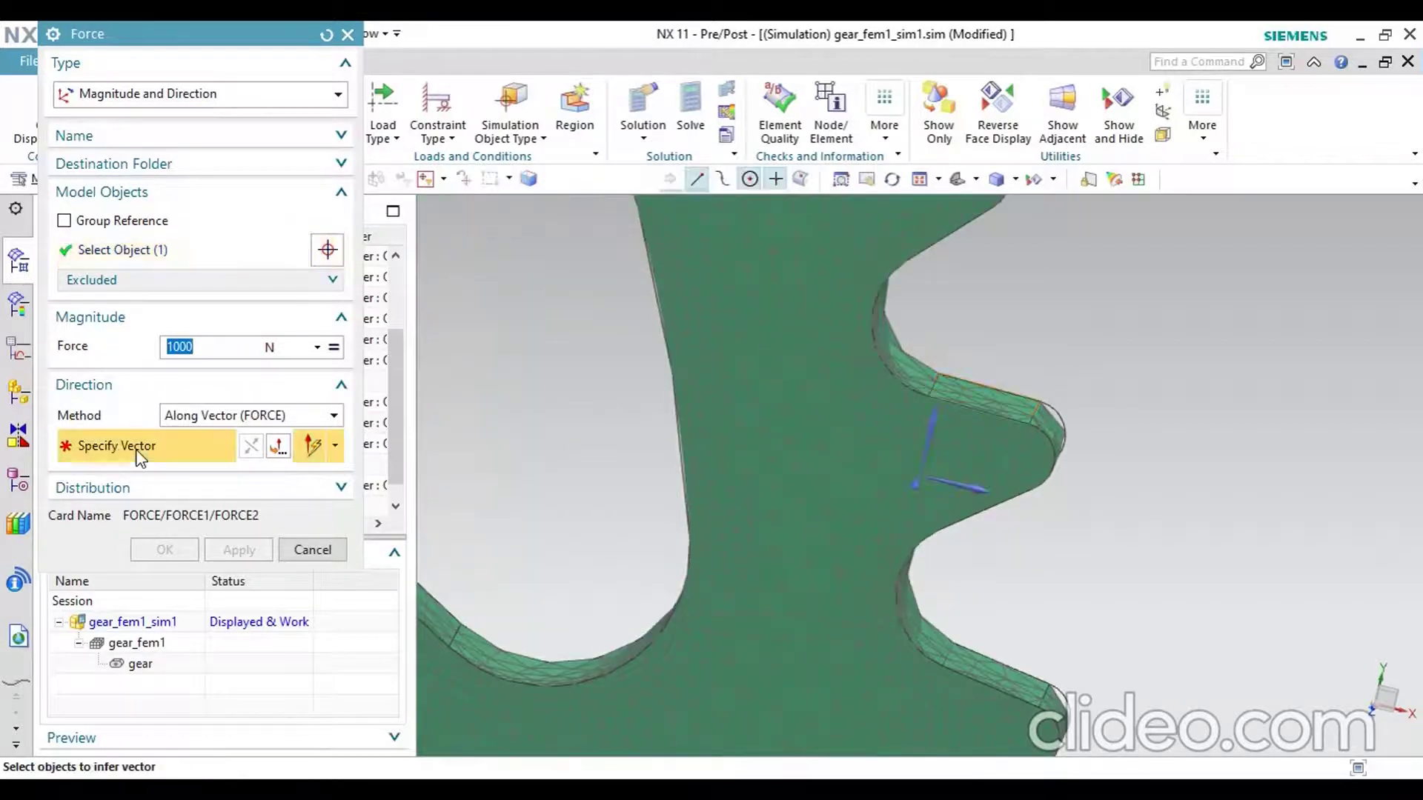
{"action": "scroll", "coordinate": [757, 387], "scroll_direction": "down", "scroll_amount": 5}
{"action": "scroll", "coordinate": [762, 383], "scroll_direction": "down", "scroll_amount": 3}
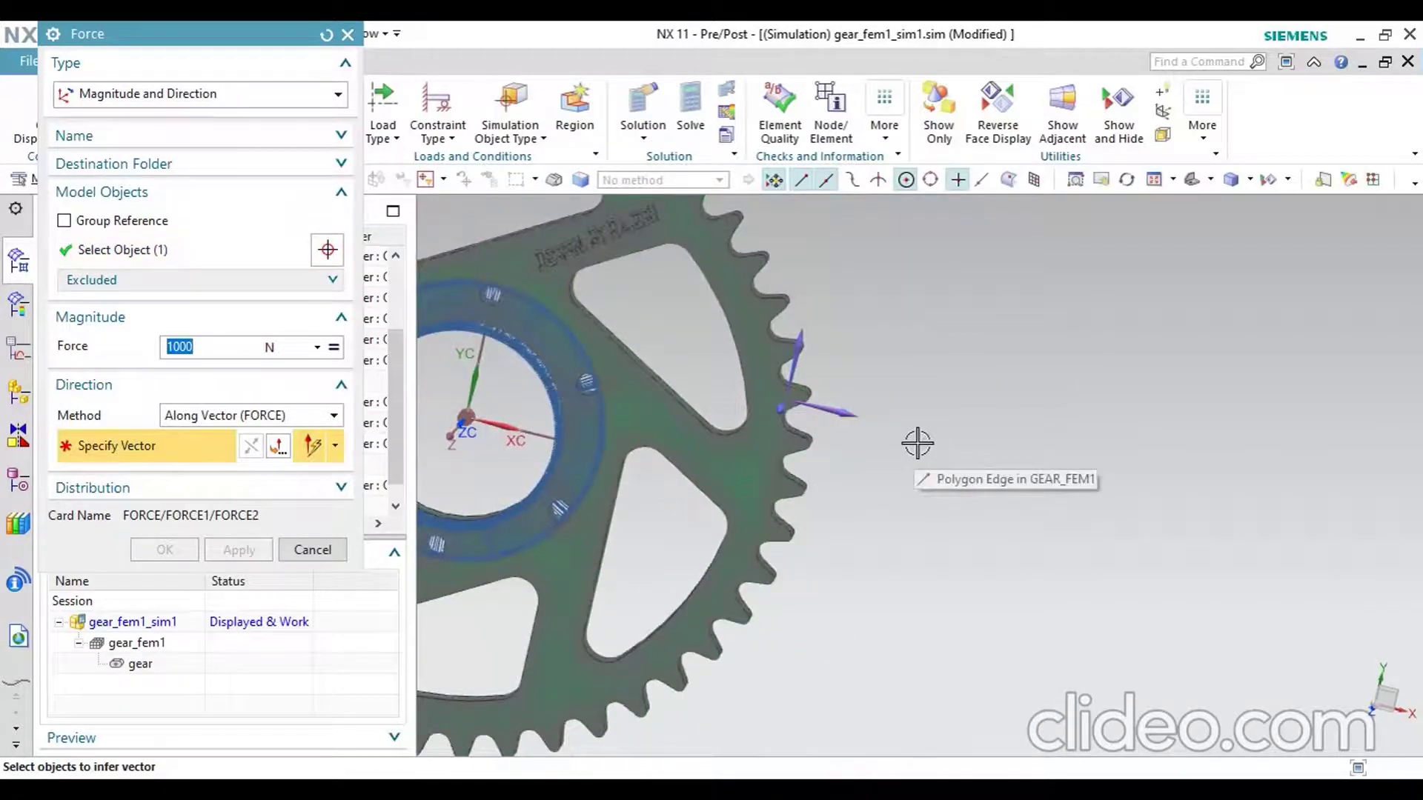
{"action": "scroll", "coordinate": [920, 443], "scroll_direction": "down", "scroll_amount": 2}
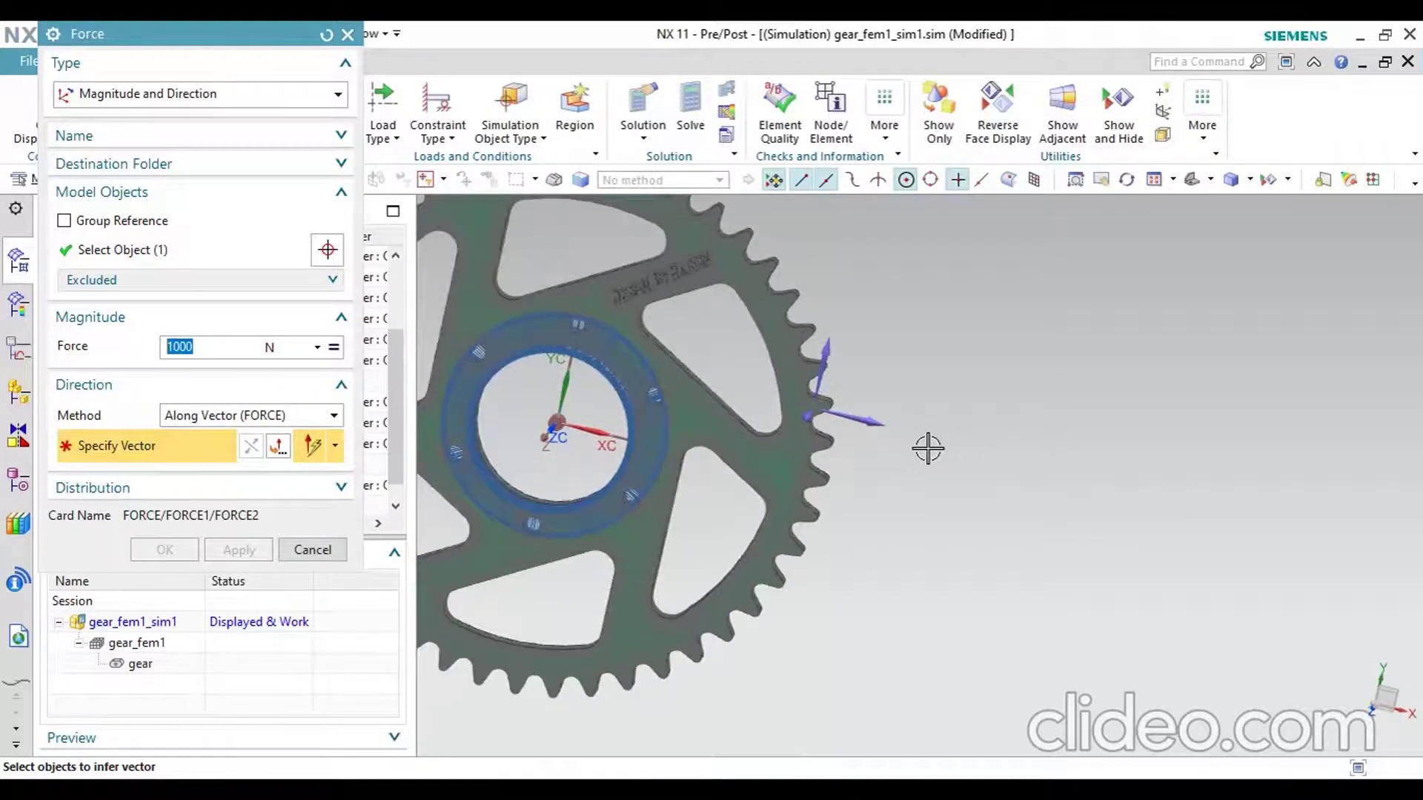
{"action": "left_click", "coordinate": [825, 345]}
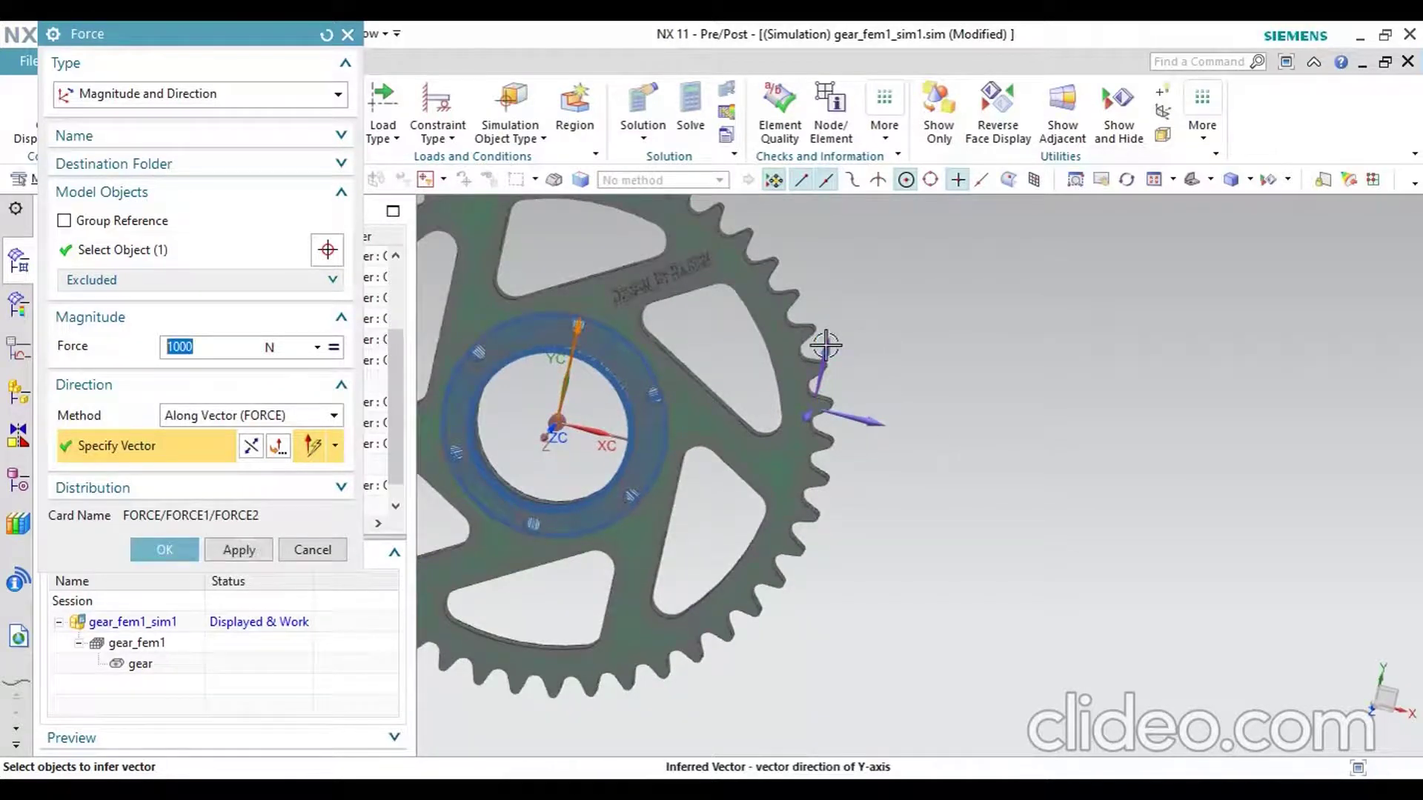
{"action": "left_click", "coordinate": [252, 445]}
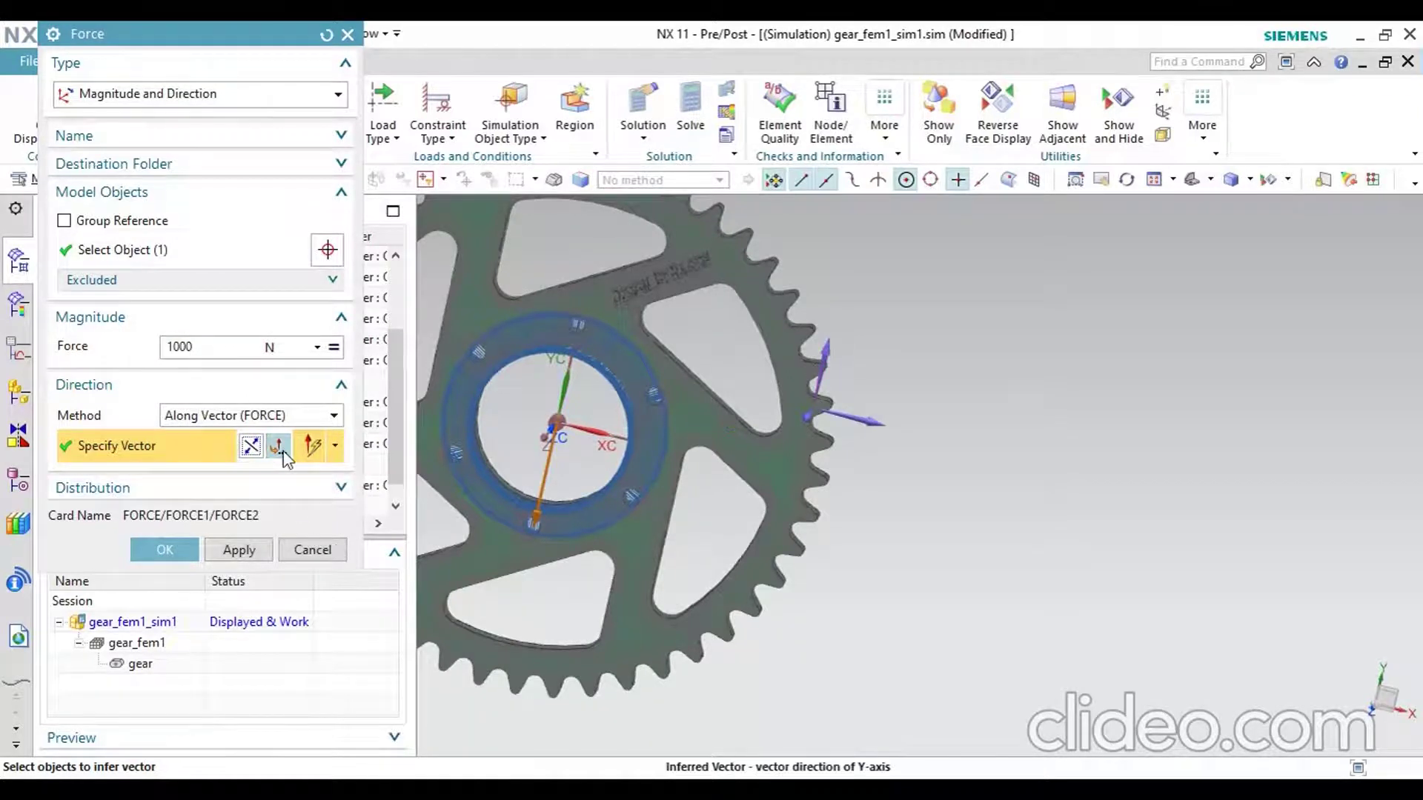
{"action": "left_click", "coordinate": [165, 550]}
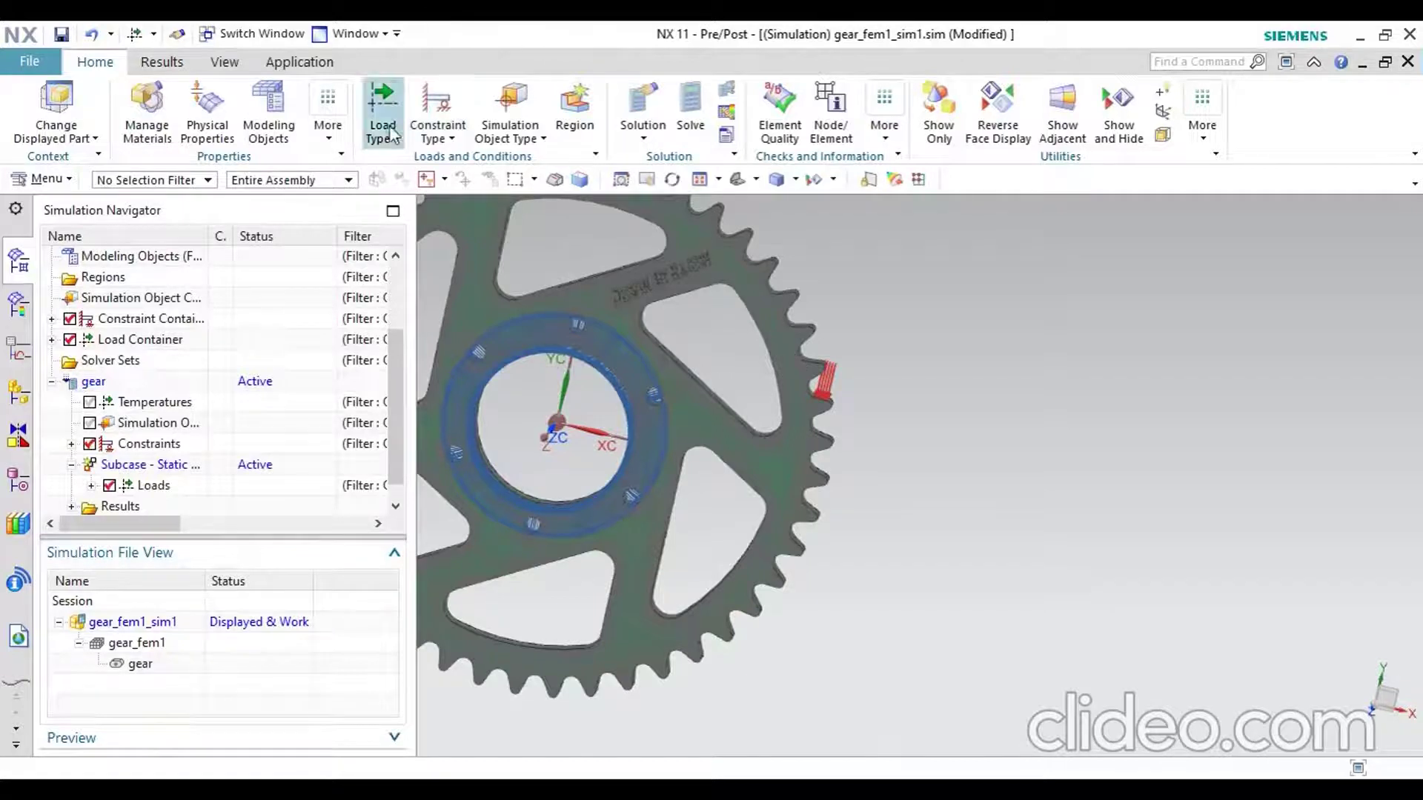
{"action": "scroll", "coordinate": [811, 370], "scroll_direction": "up", "scroll_amount": 2}
{"action": "scroll", "coordinate": [811, 371], "scroll_direction": "up", "scroll_amount": 4}
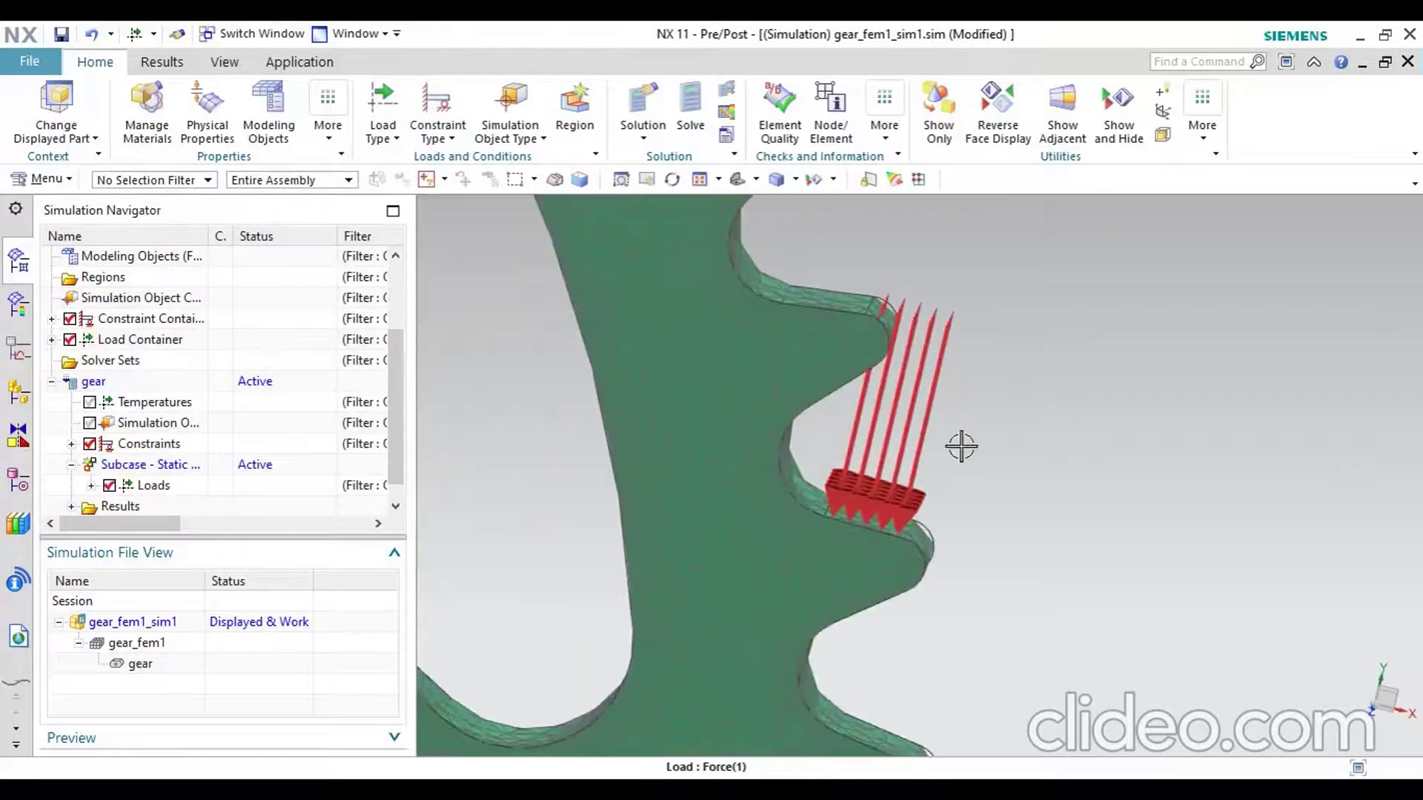
{"action": "middle_click_drag", "start_coordinate": [959, 445], "coordinate": [941, 431]}
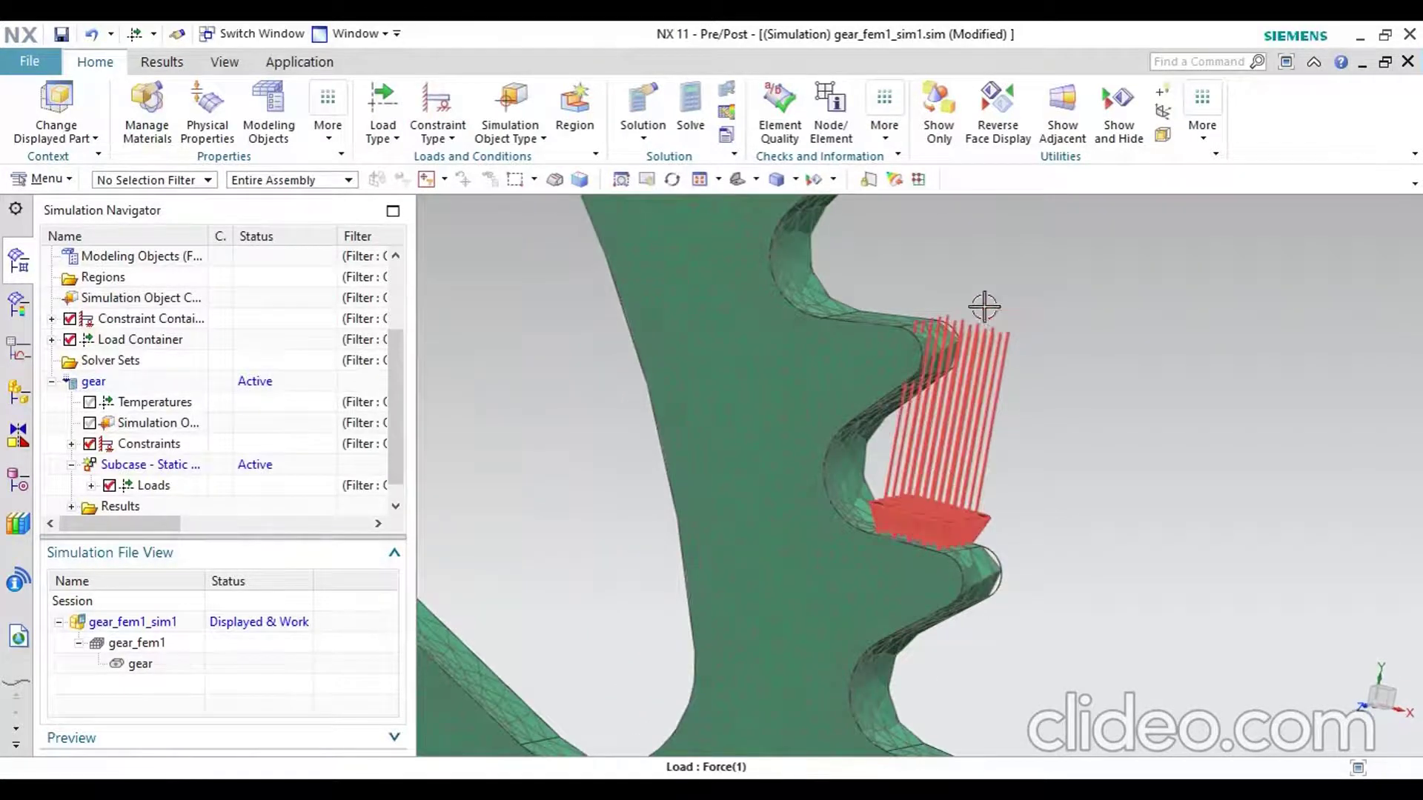
Step: Zoom out, turn the gear, and set the view to the standard Top orientation
{"action": "scroll", "coordinate": [878, 437], "scroll_direction": "down", "scroll_amount": 8}
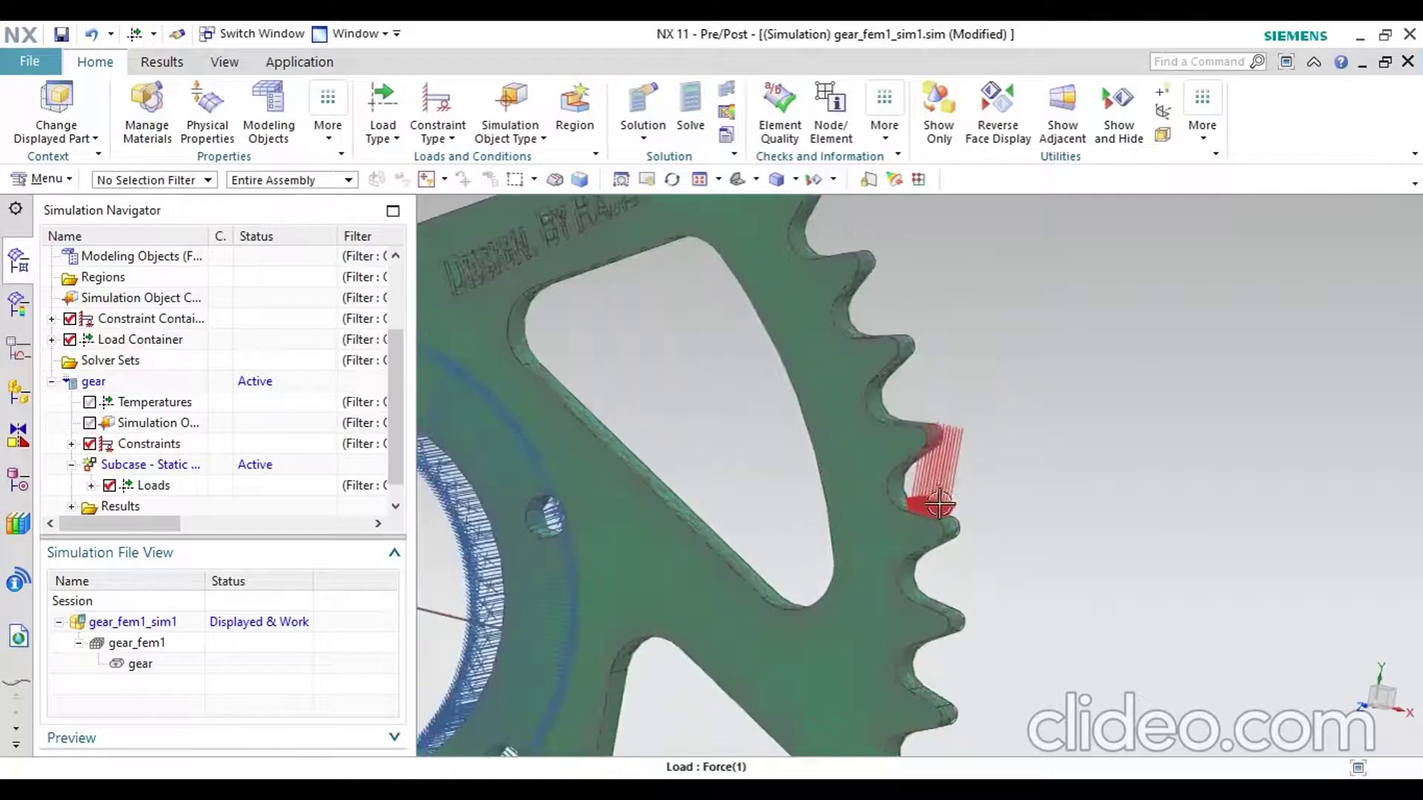
{"action": "middle_click_drag", "start_coordinate": [856, 559], "coordinate": [885, 559]}
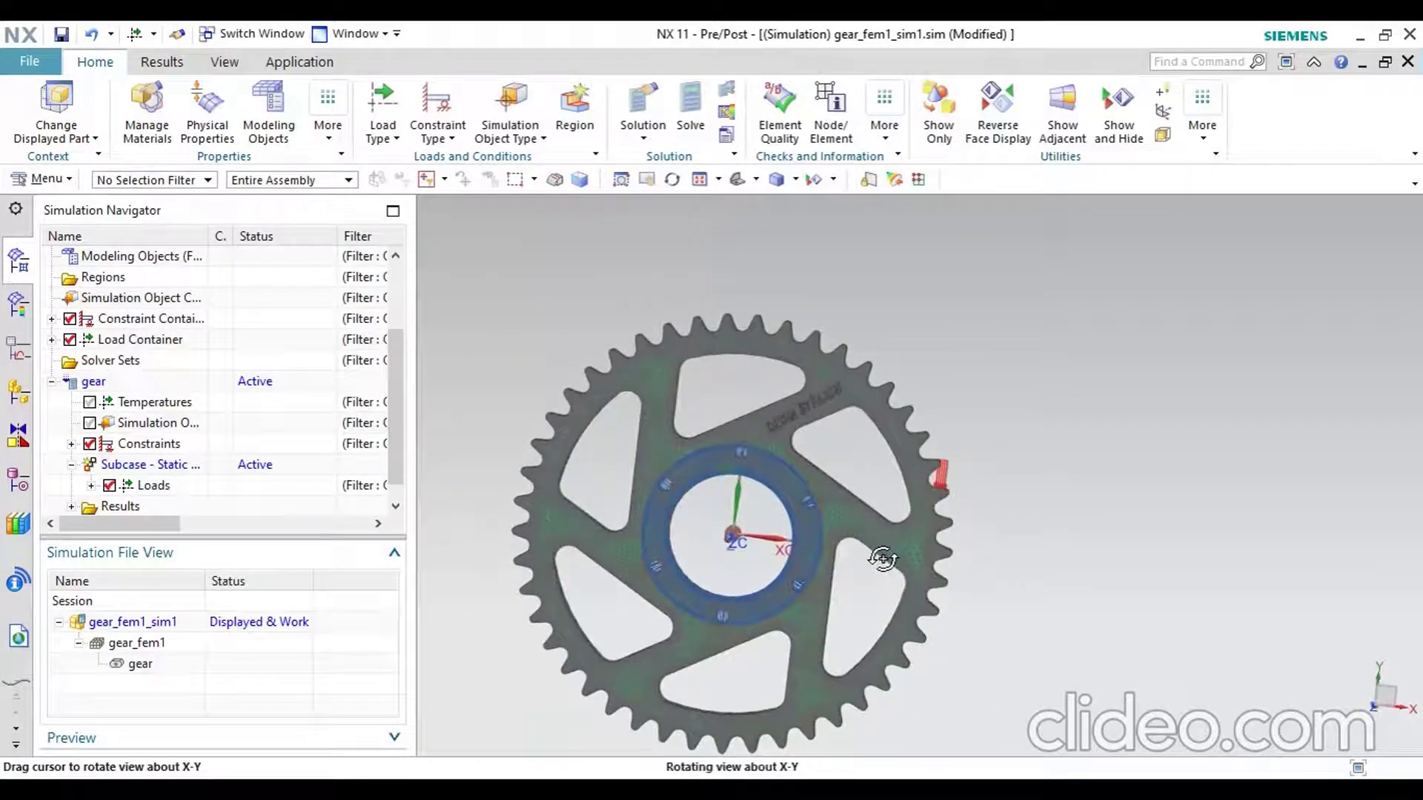
{"action": "mouse_move", "coordinate": [953, 470]}
{"action": "middle_mouse_down"}
{"action": "mouse_move", "coordinate": [959, 502]}
{"action": "mouse_move", "coordinate": [961, 459]}
{"action": "middle_mouse_up"}
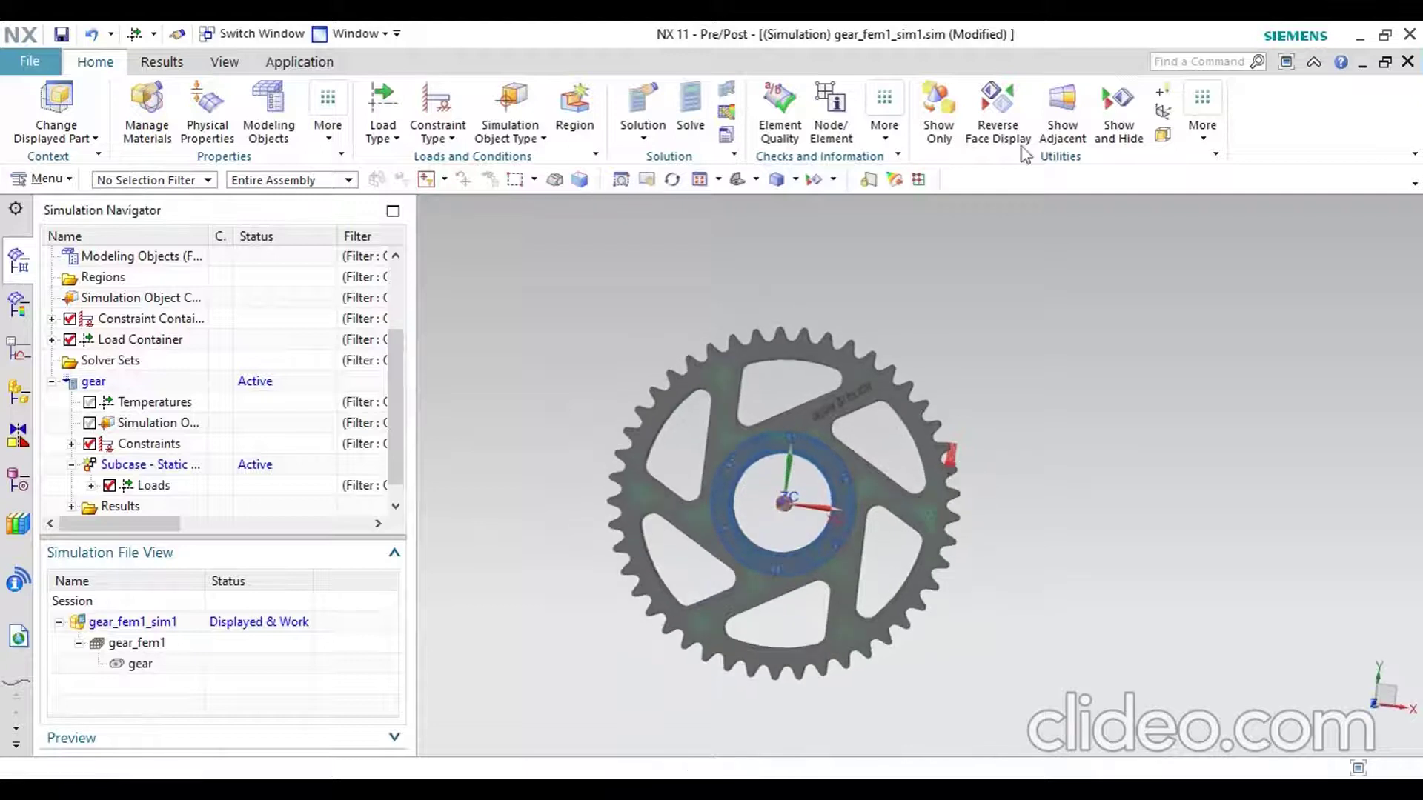
{"action": "left_click", "coordinate": [757, 179]}
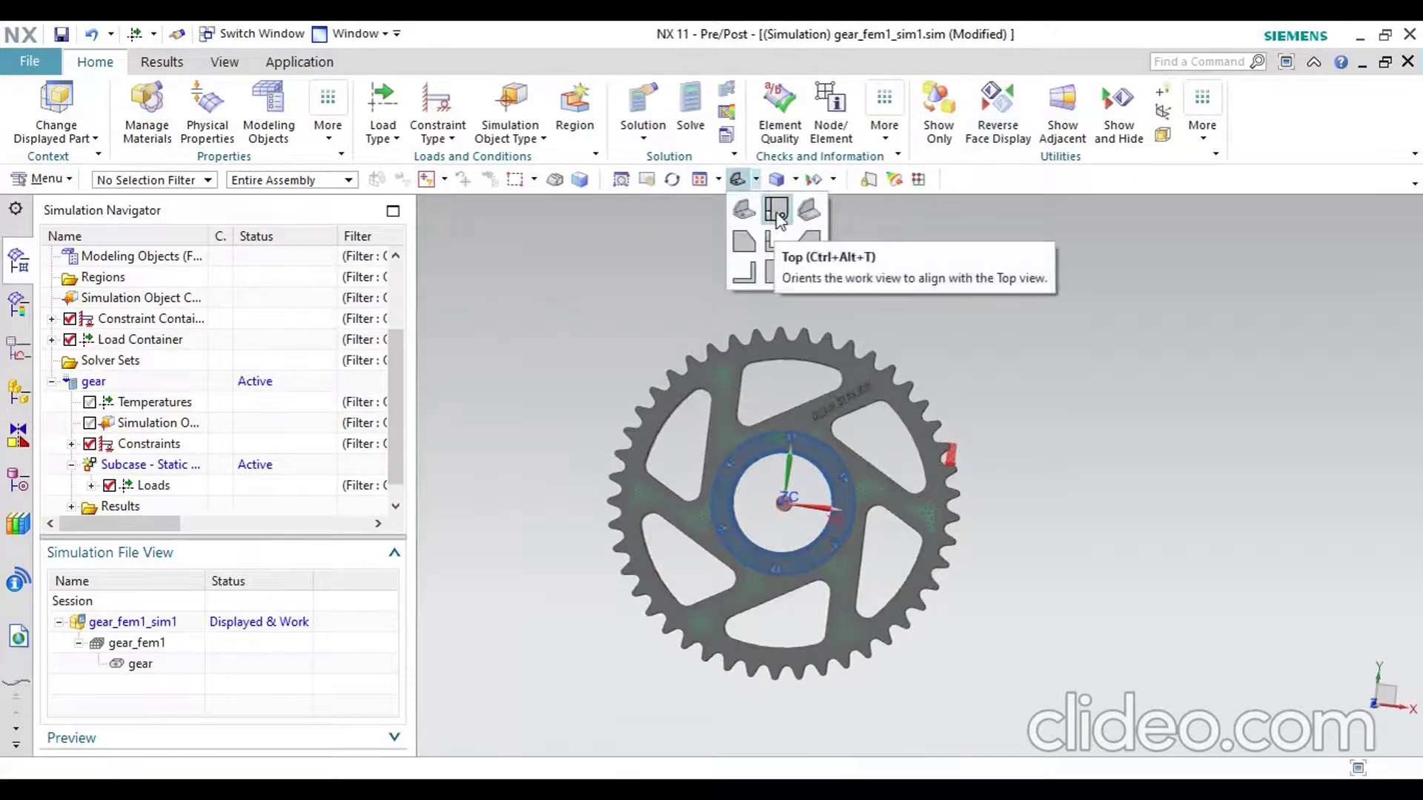
{"action": "left_click", "coordinate": [775, 212]}
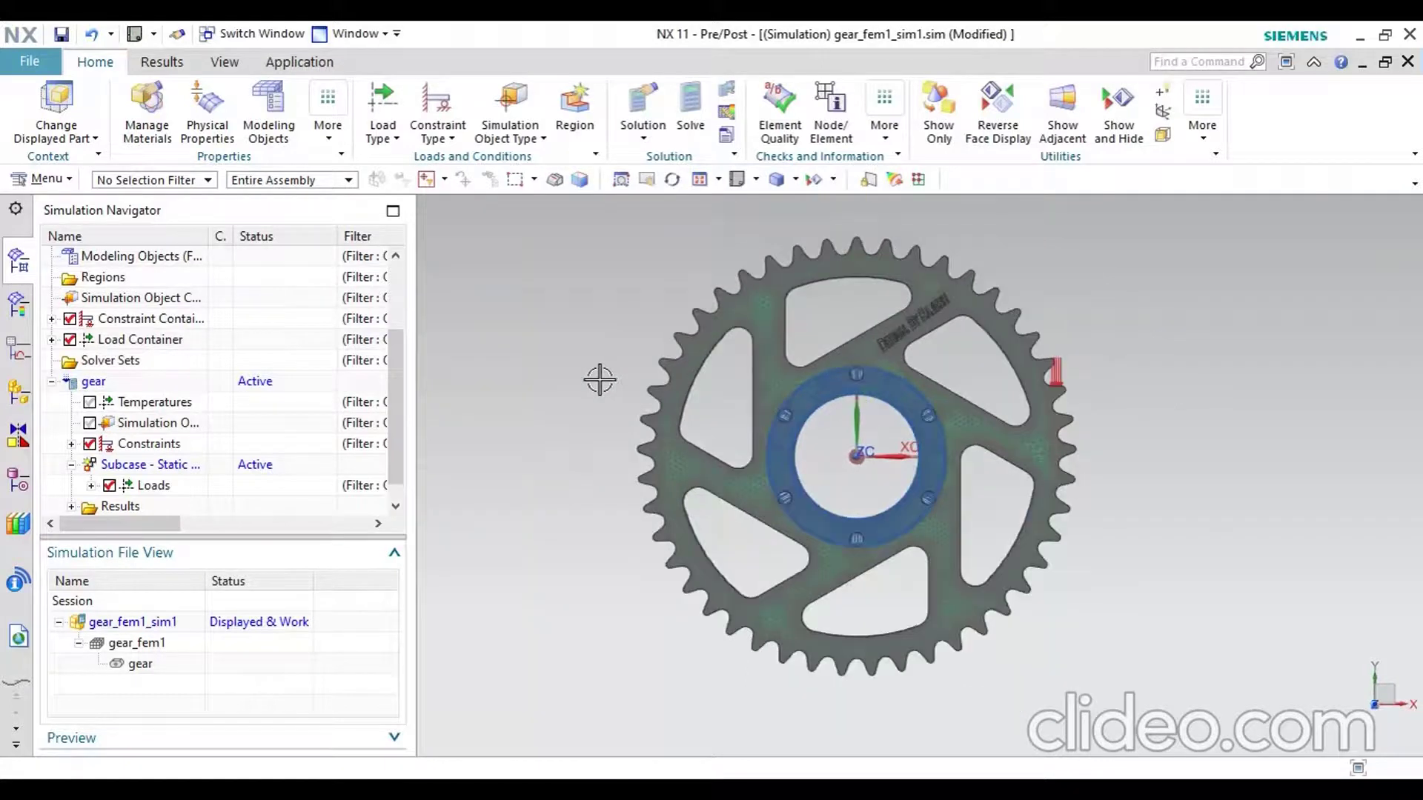
Step: Bring up the action menu for the gear solution in the Simulation Navigator
{"action": "scroll", "coordinate": [108, 420], "scroll_direction": "down", "scroll_amount": 1}
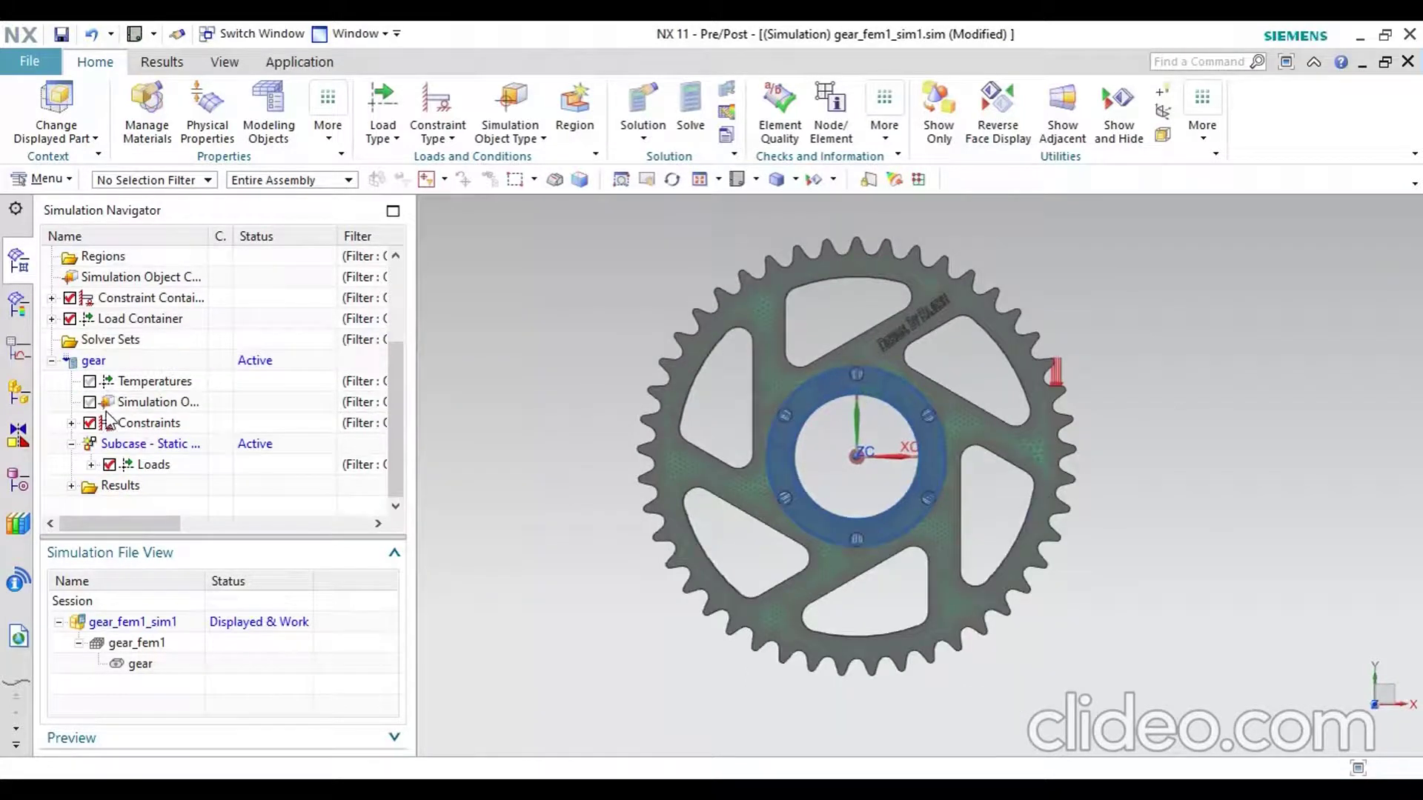
{"action": "left_click", "coordinate": [101, 362]}
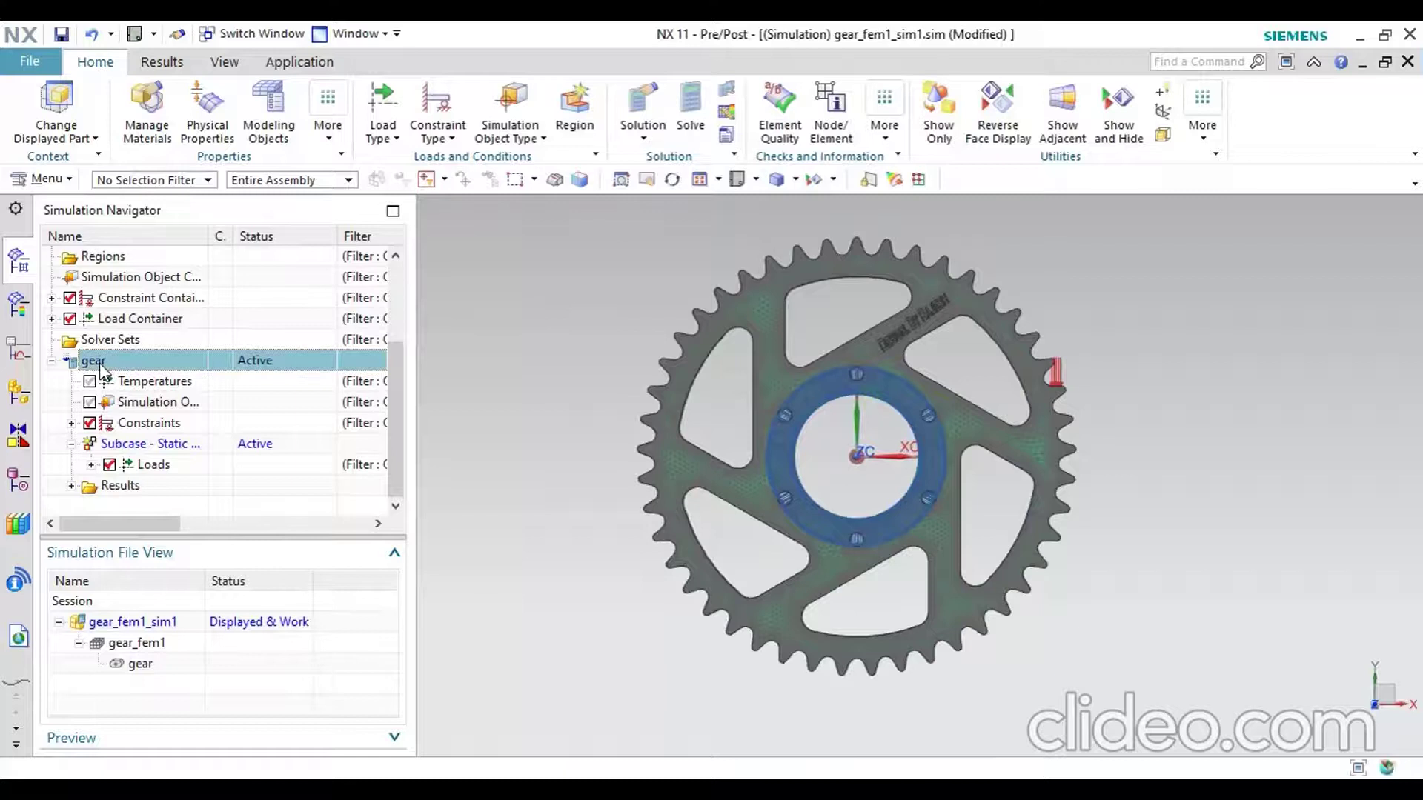
{"action": "right_click", "coordinate": [101, 366]}
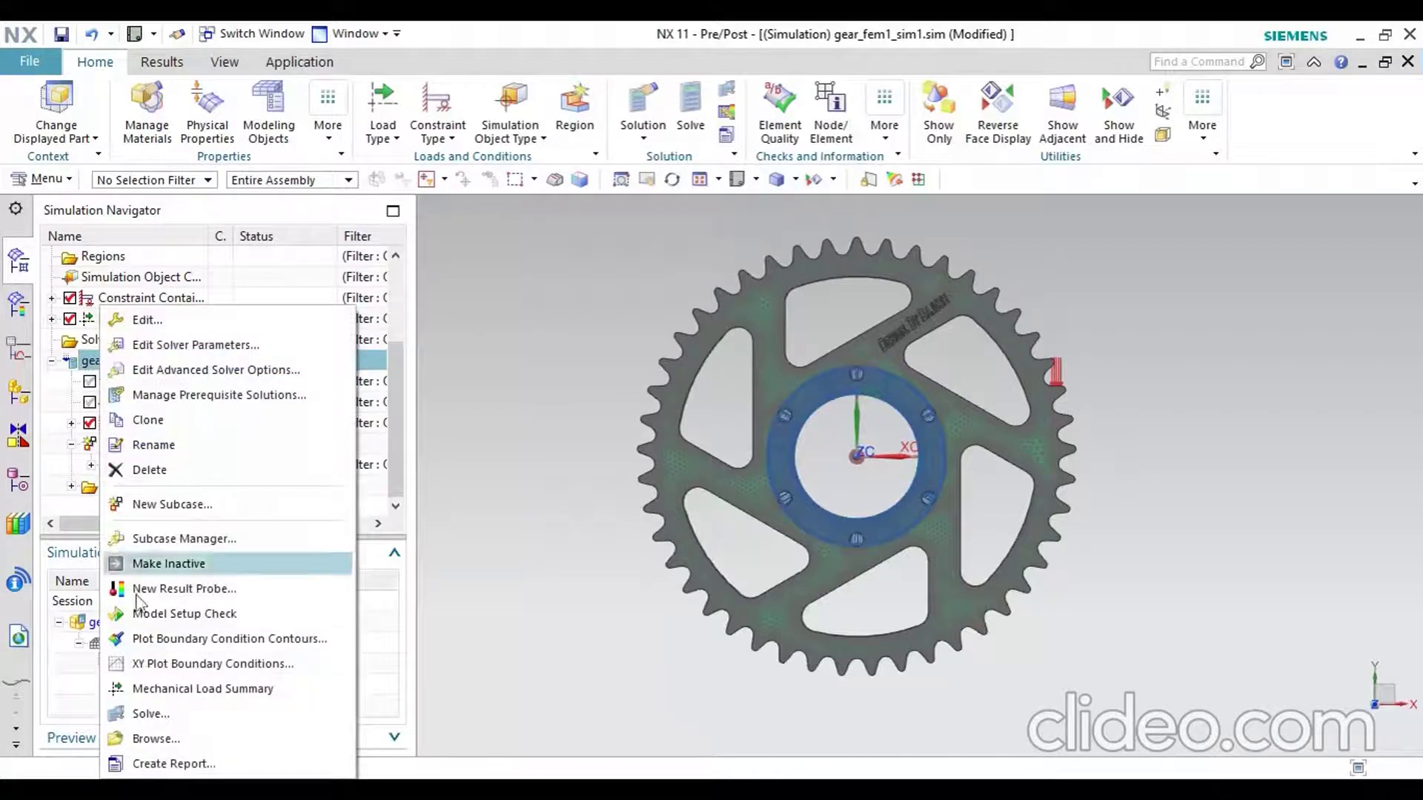
Step: Submit the gear solution from the Solve dialog with model setup checking, then close the dialog
{"action": "left_click", "coordinate": [147, 714]}
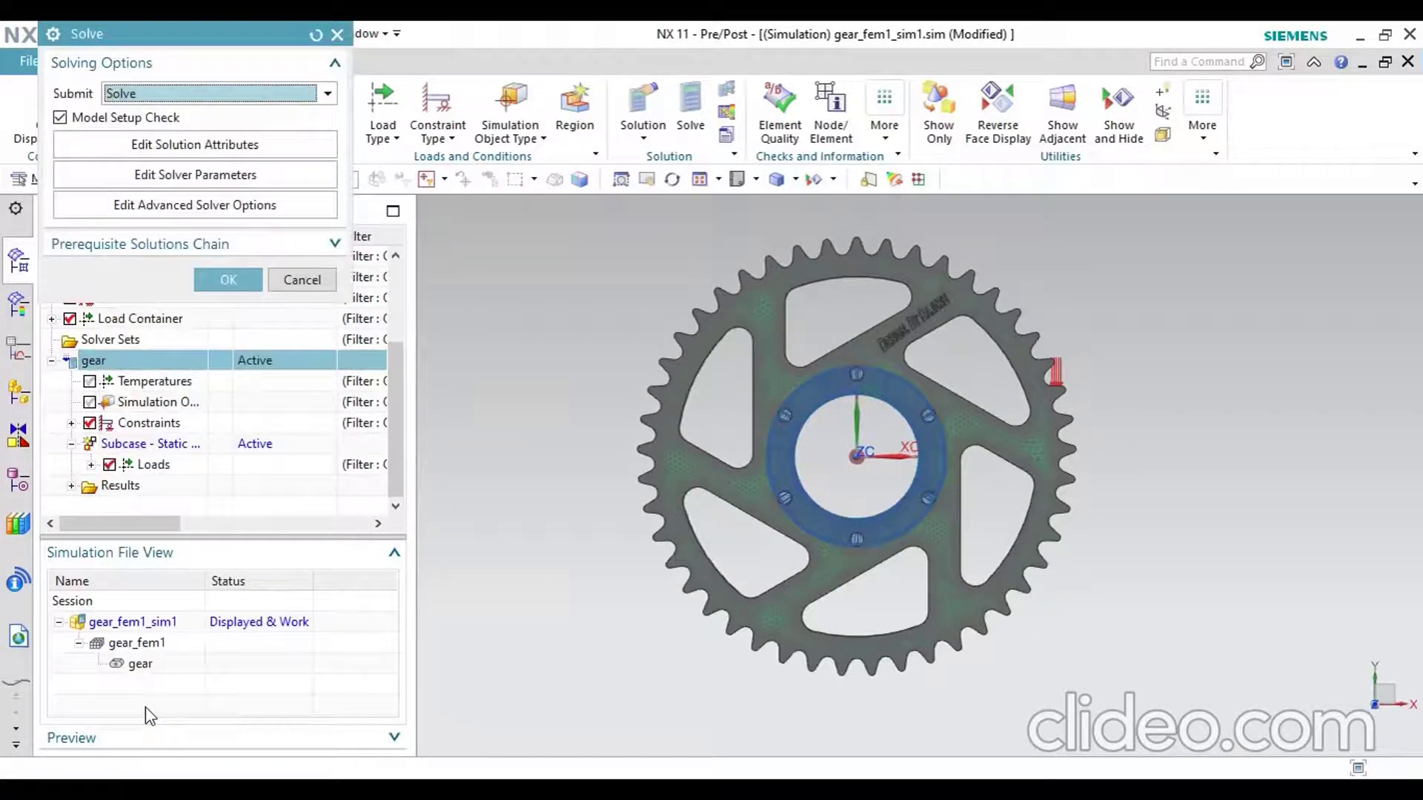
{"action": "left_click", "coordinate": [242, 289]}
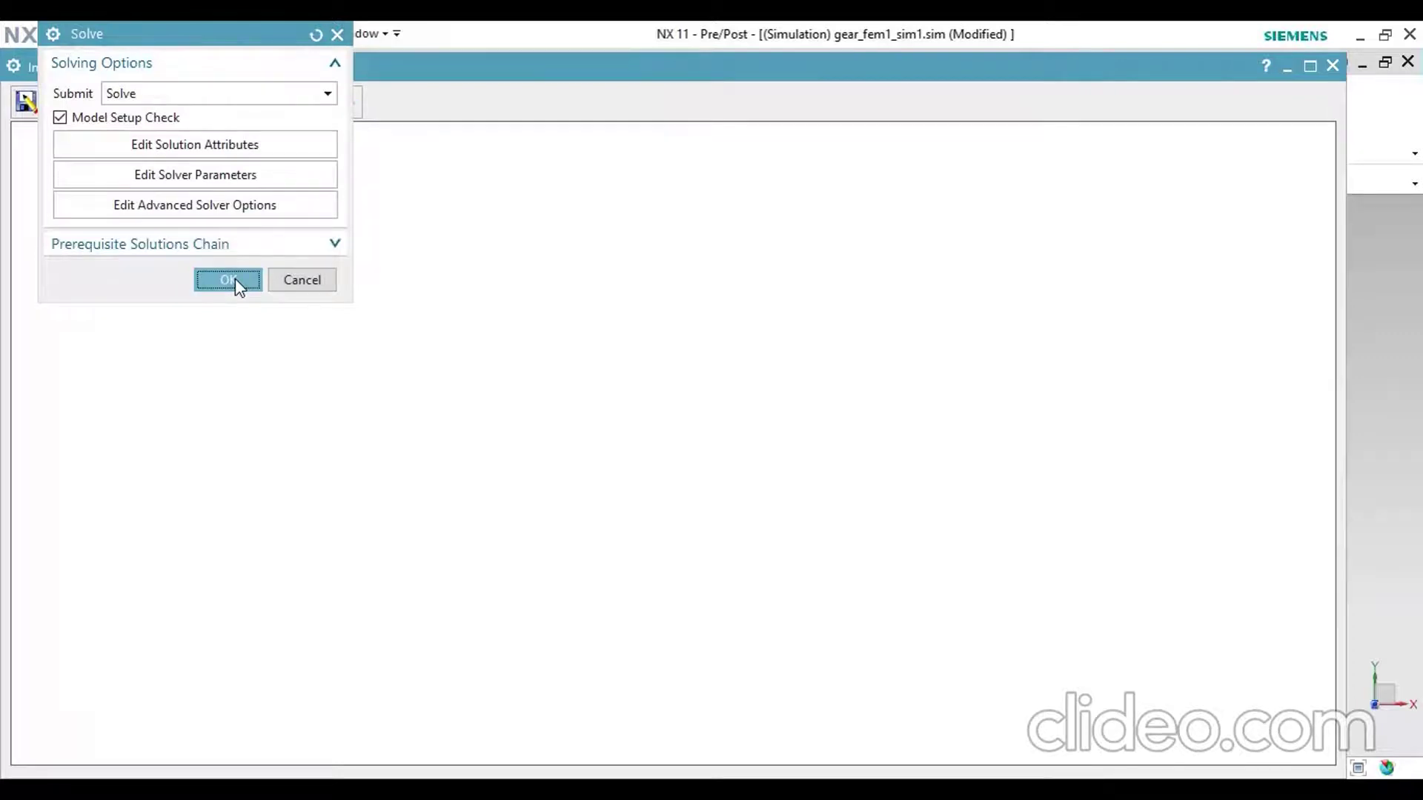
{"action": "left_click", "coordinate": [234, 280]}
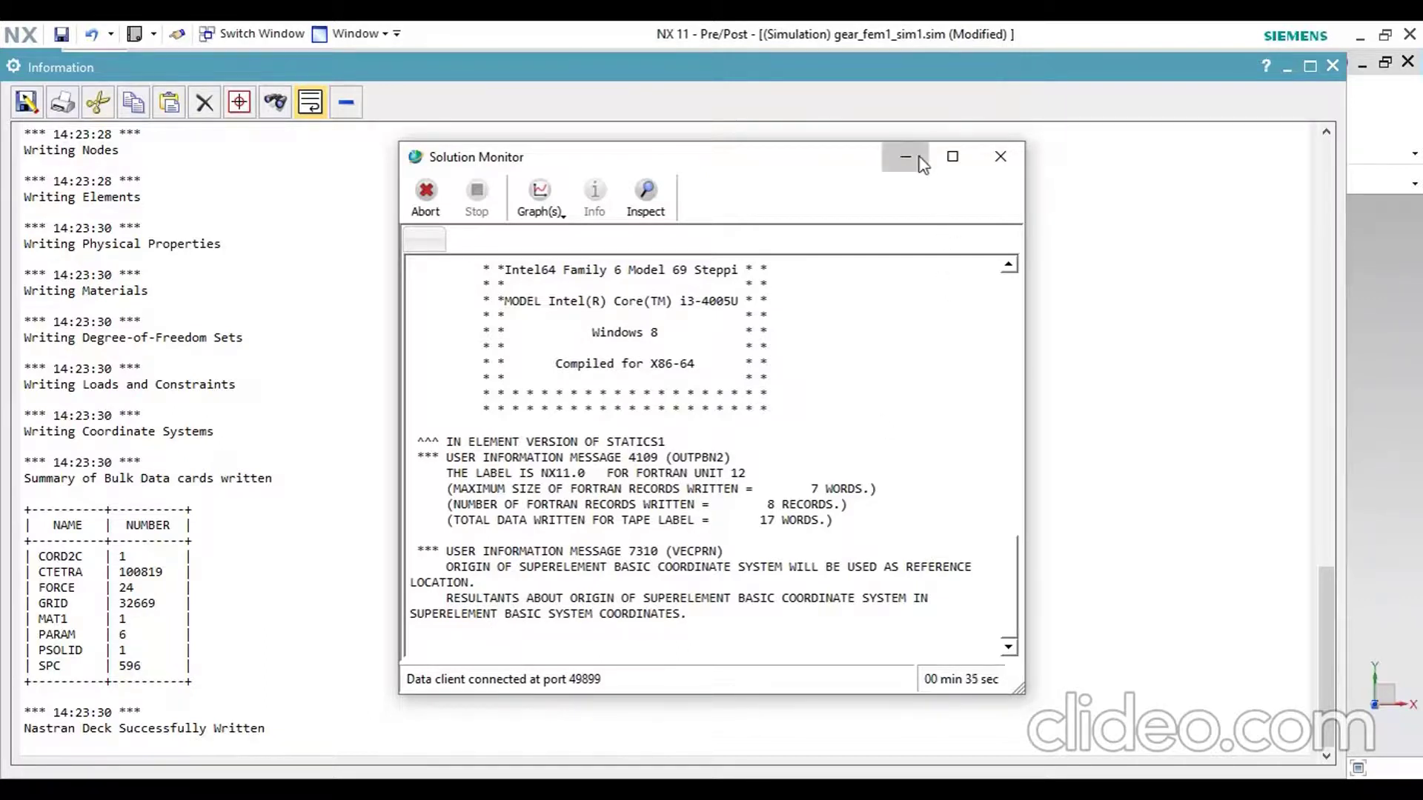
Step: Keep the Nastran solve running by declining the abort prompt, then accept reviewing solver messages
{"action": "left_click", "coordinate": [1000, 157]}
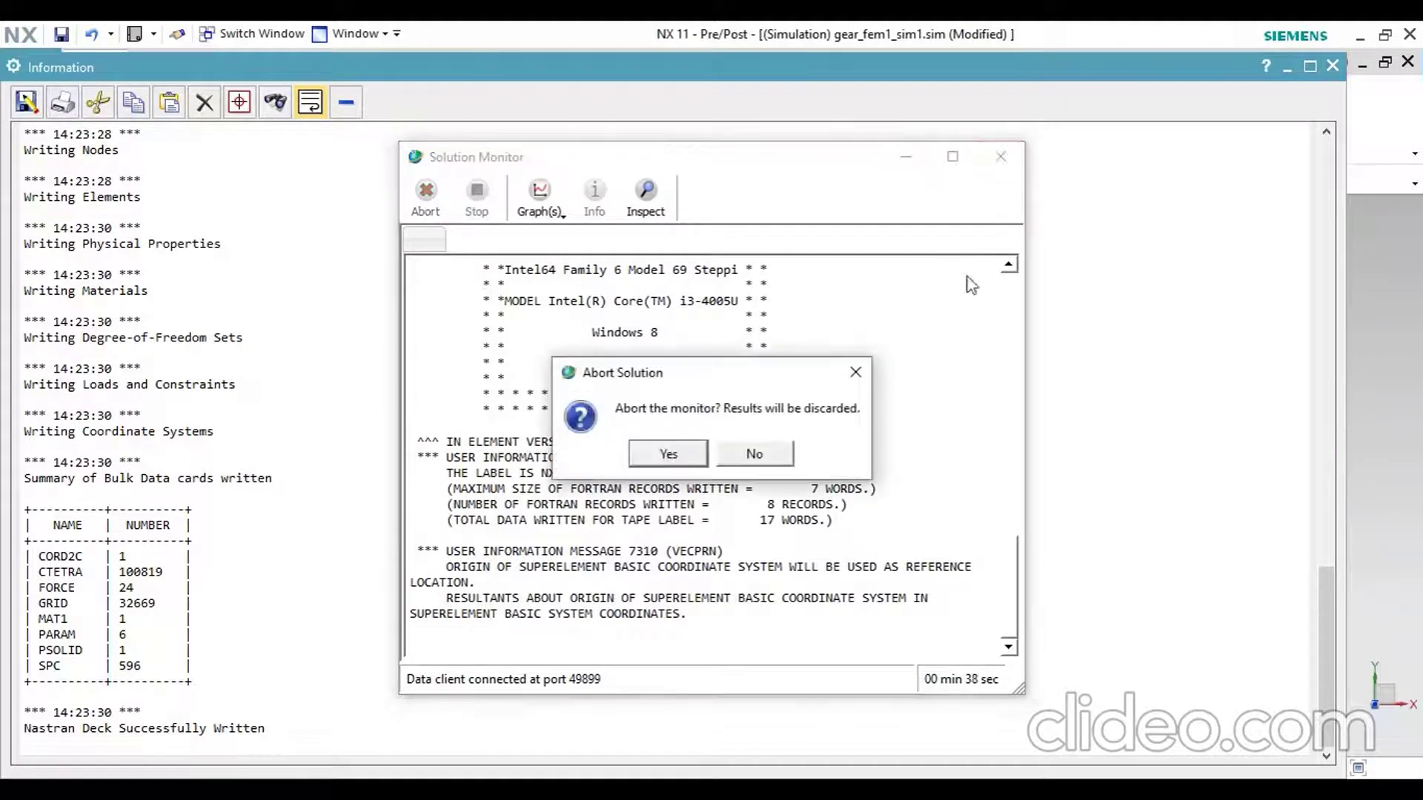
{"action": "left_click", "coordinate": [852, 373]}
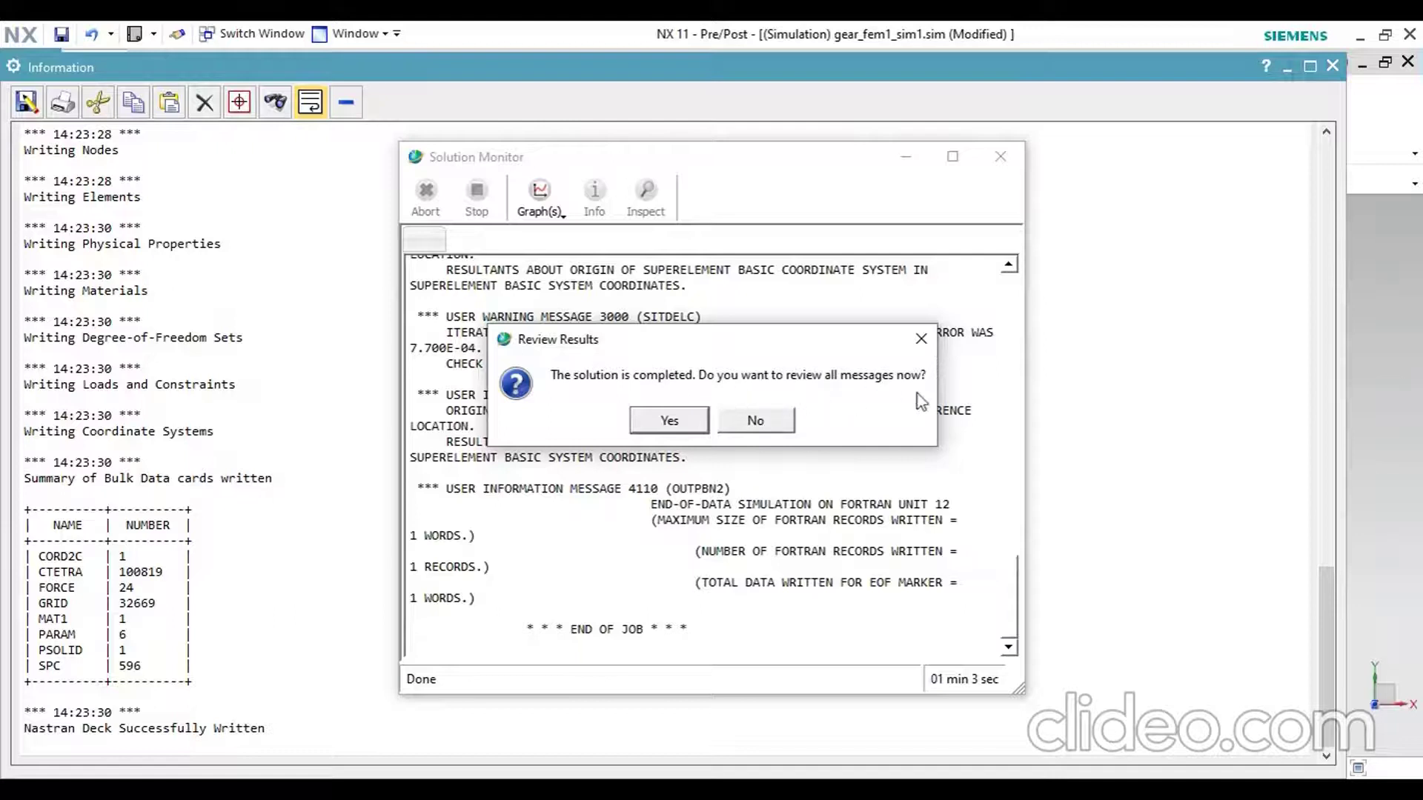
{"action": "left_click", "coordinate": [680, 421]}
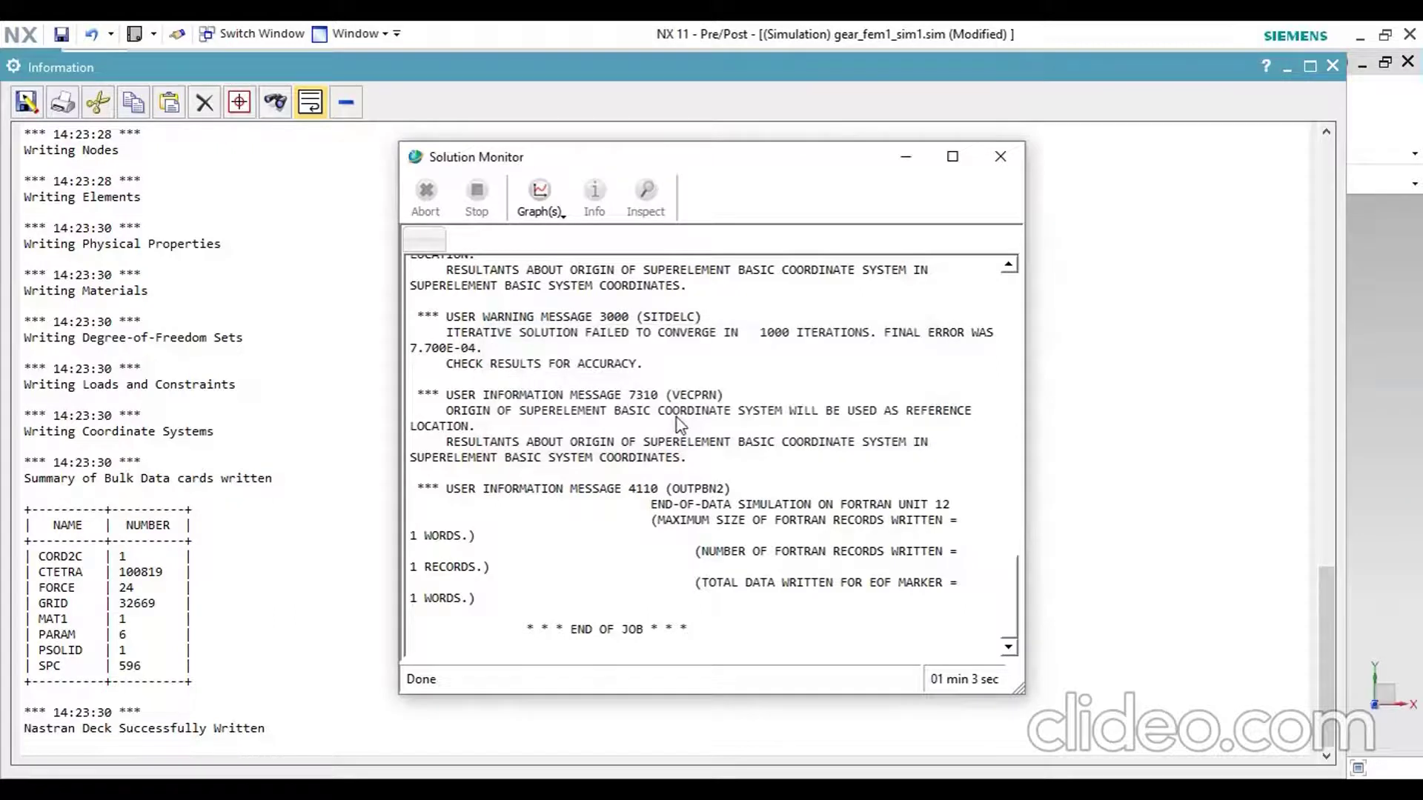
Step: Close the Solution Monitor, Information and Analysis Job Monitor windows, then load the Structural results
{"action": "left_click", "coordinate": [1001, 157]}
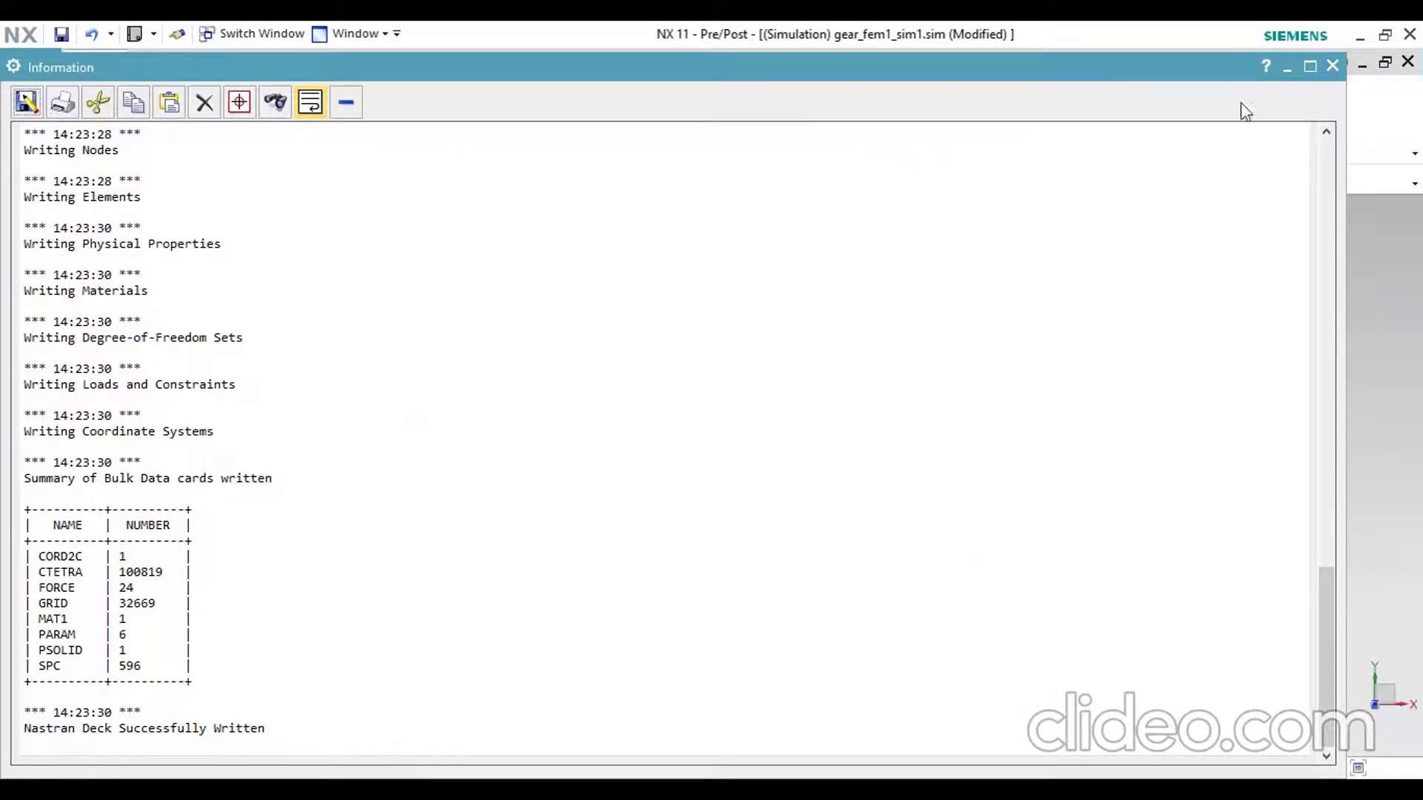
{"action": "left_click", "coordinate": [1292, 67]}
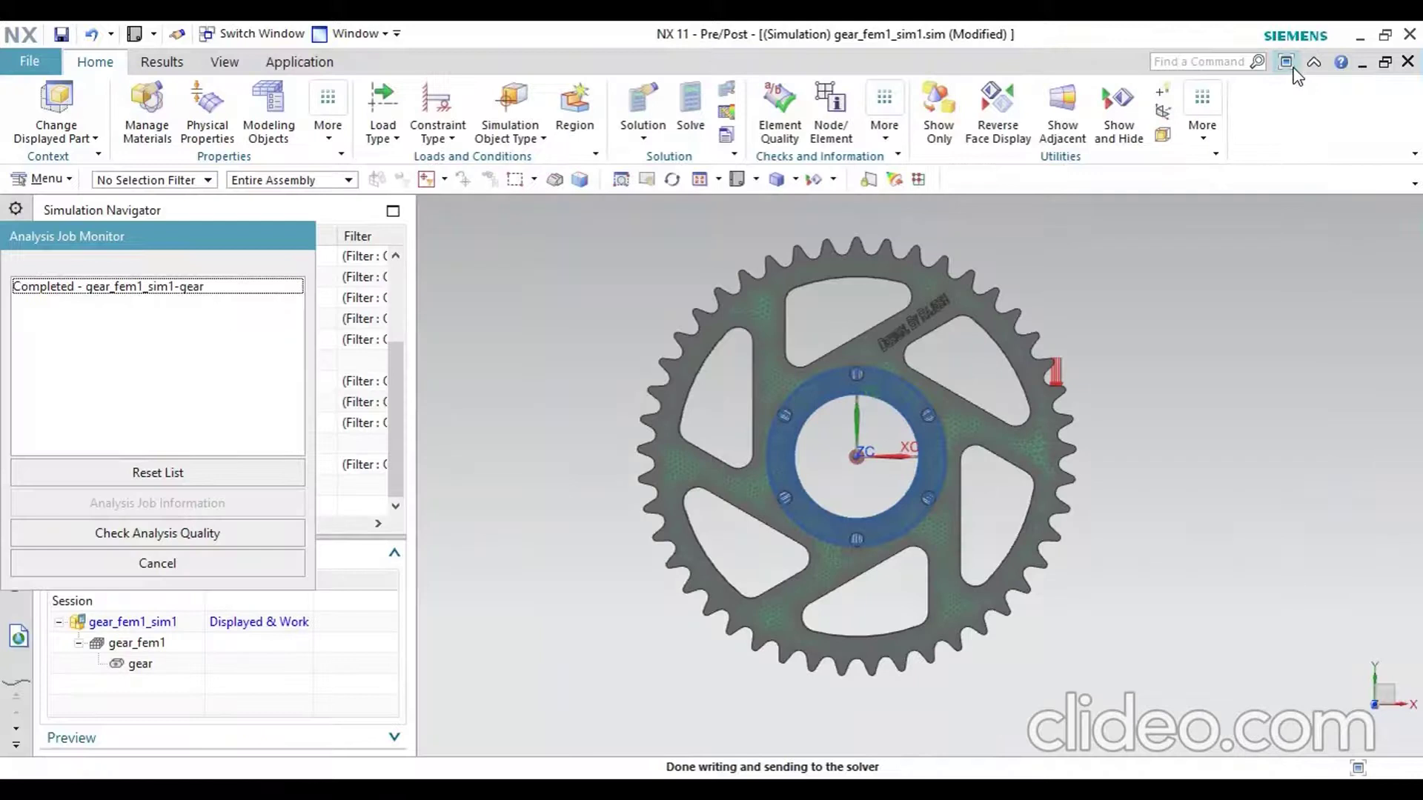
{"action": "left_click", "coordinate": [180, 565]}
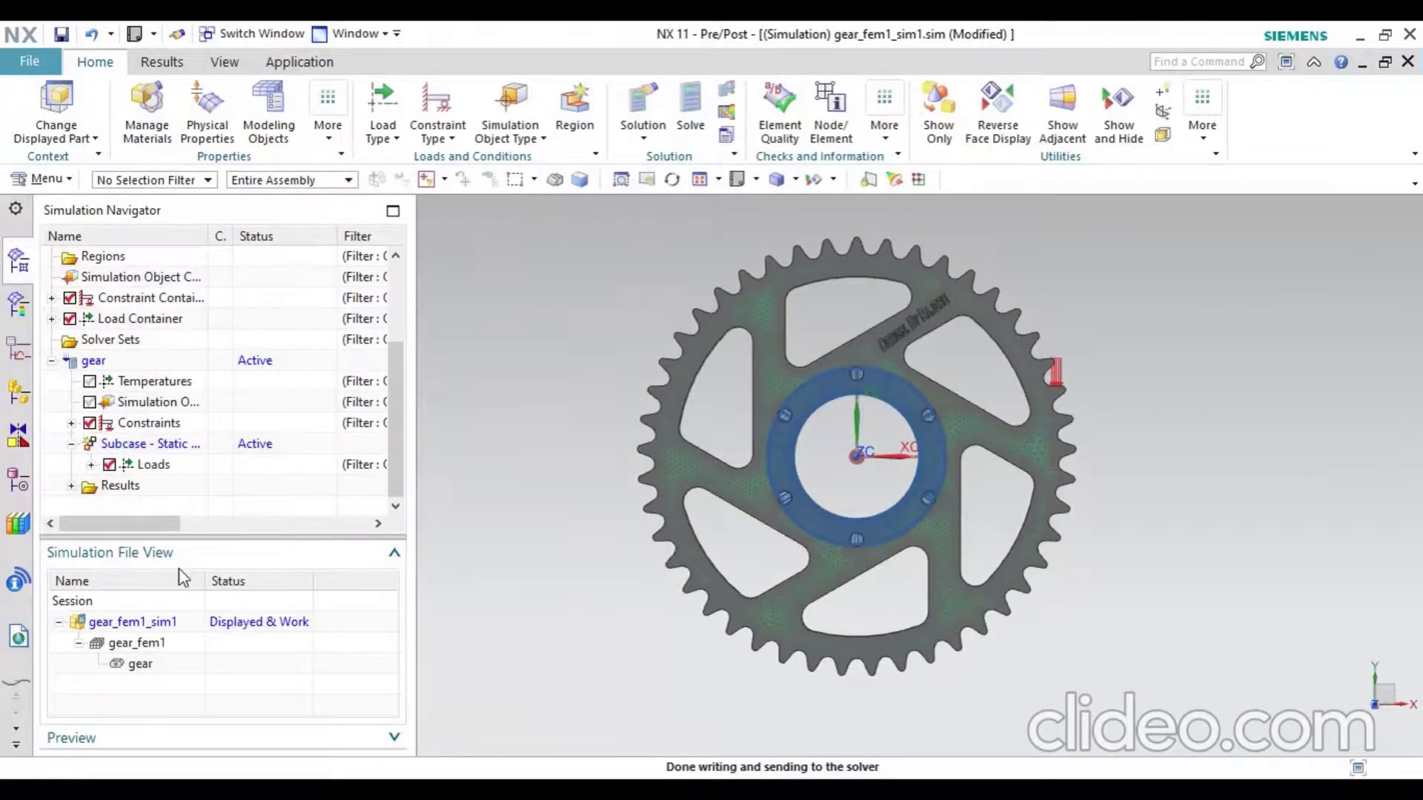
{"action": "left_click", "coordinate": [72, 485]}
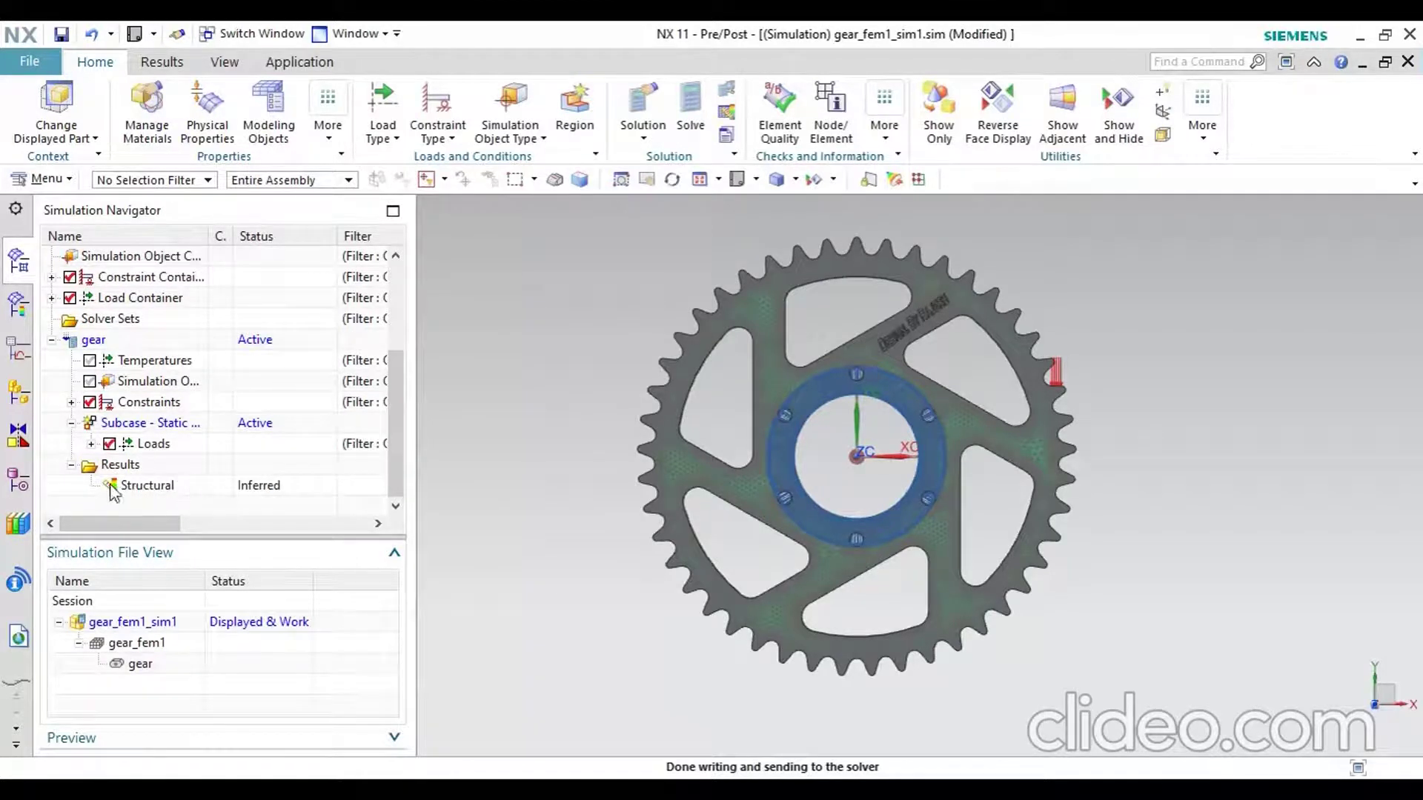
{"action": "double_click", "coordinate": [162, 486]}
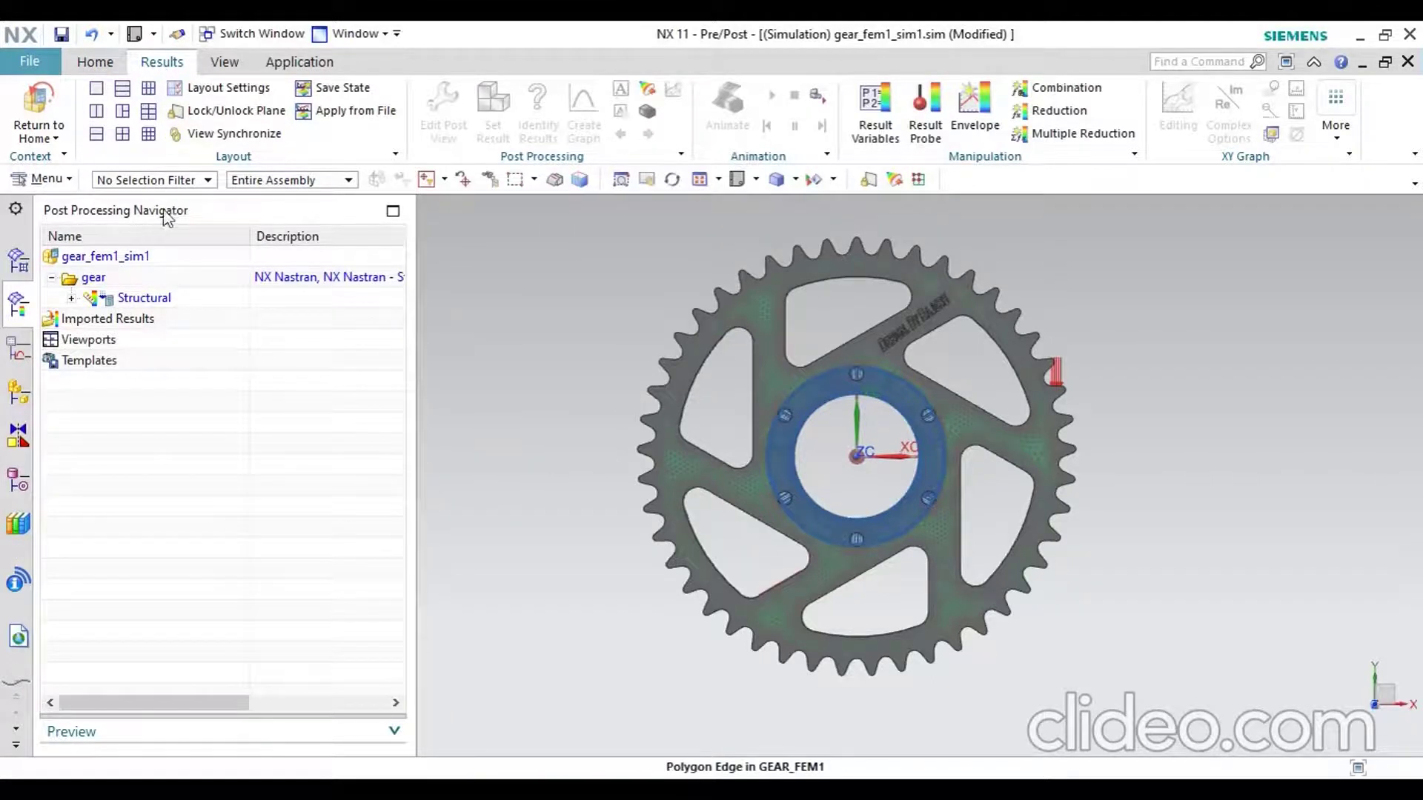
Step: Plot nodal displacement Magnitude as a fringe on the sprocket and play its 8-frame animation
{"action": "left_click", "coordinate": [71, 298]}
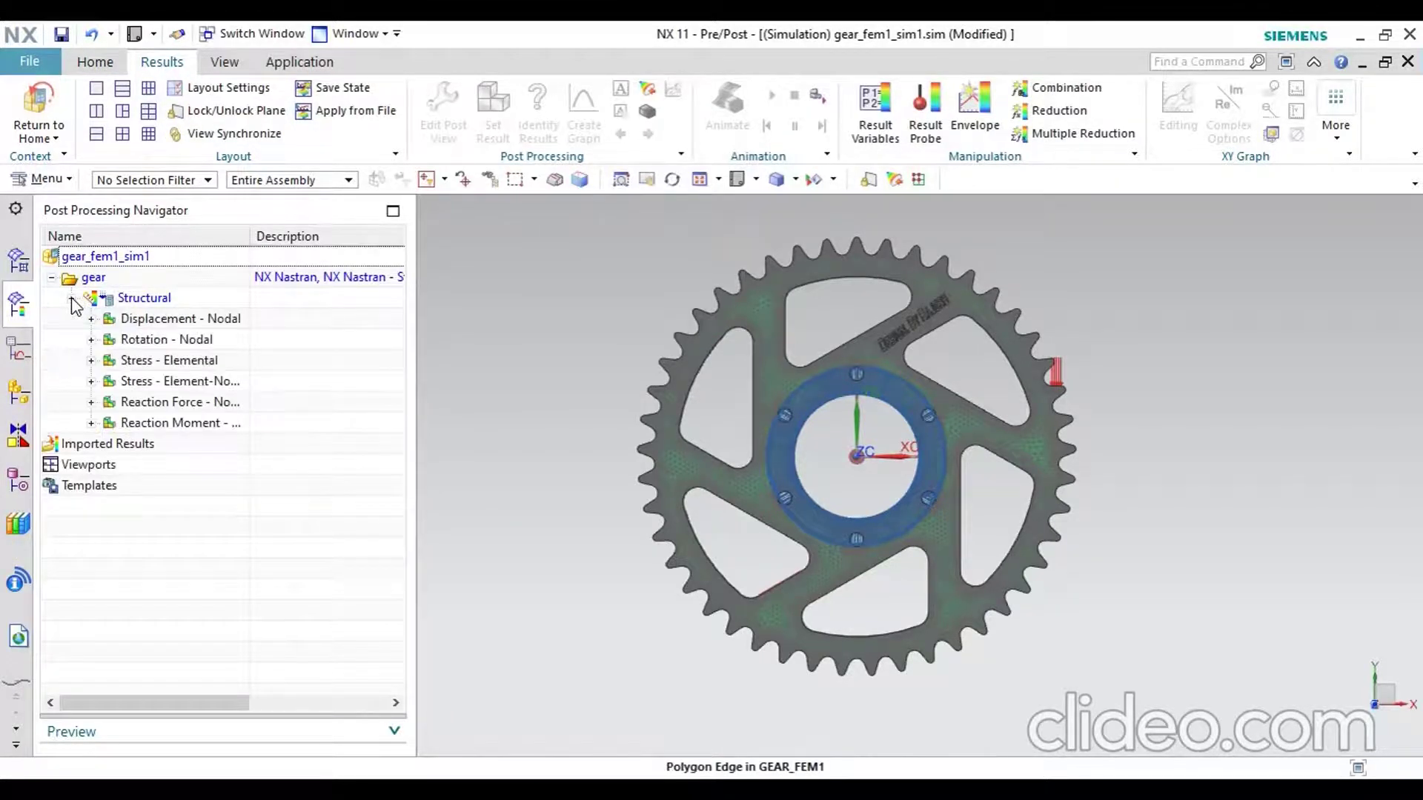
{"action": "left_click", "coordinate": [157, 318]}
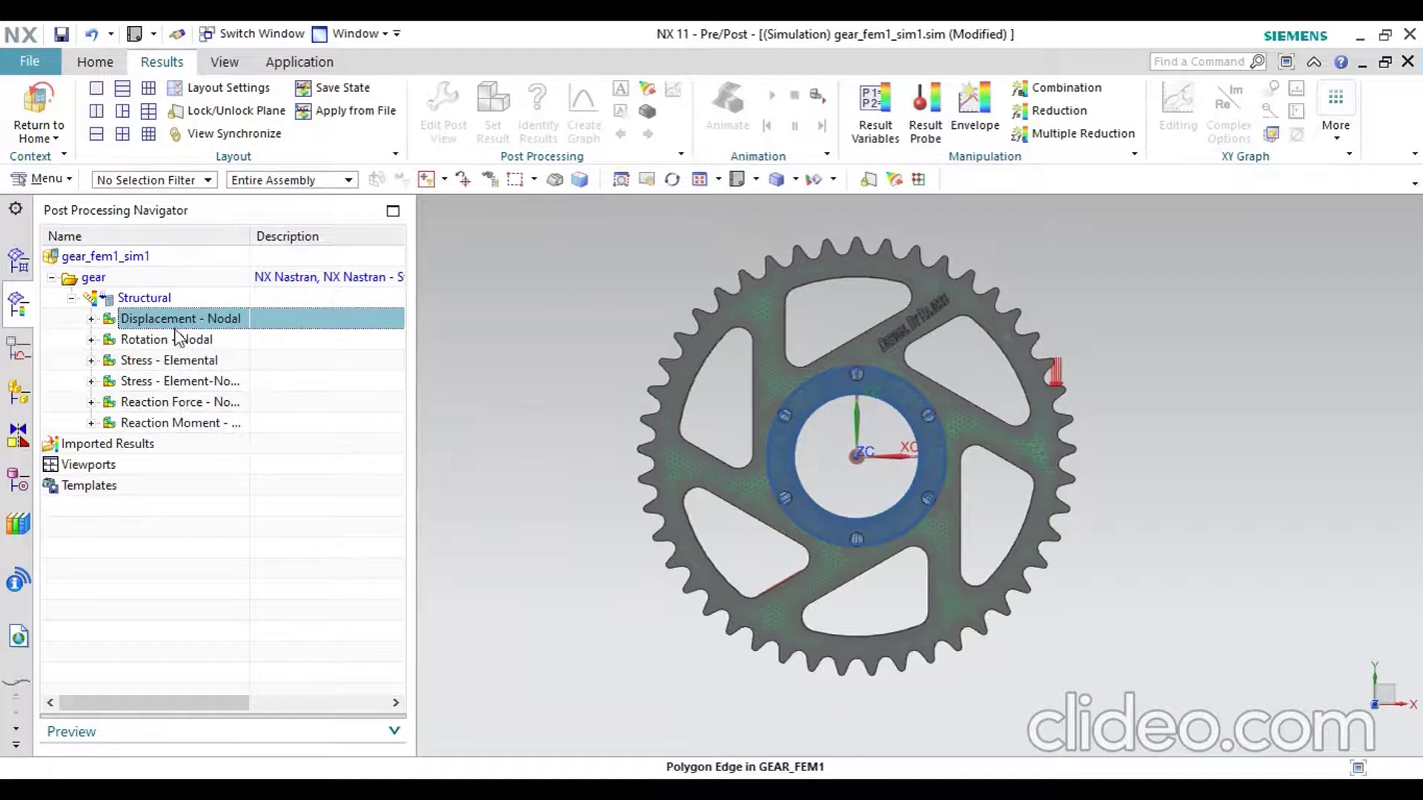
{"action": "left_click", "coordinate": [91, 319]}
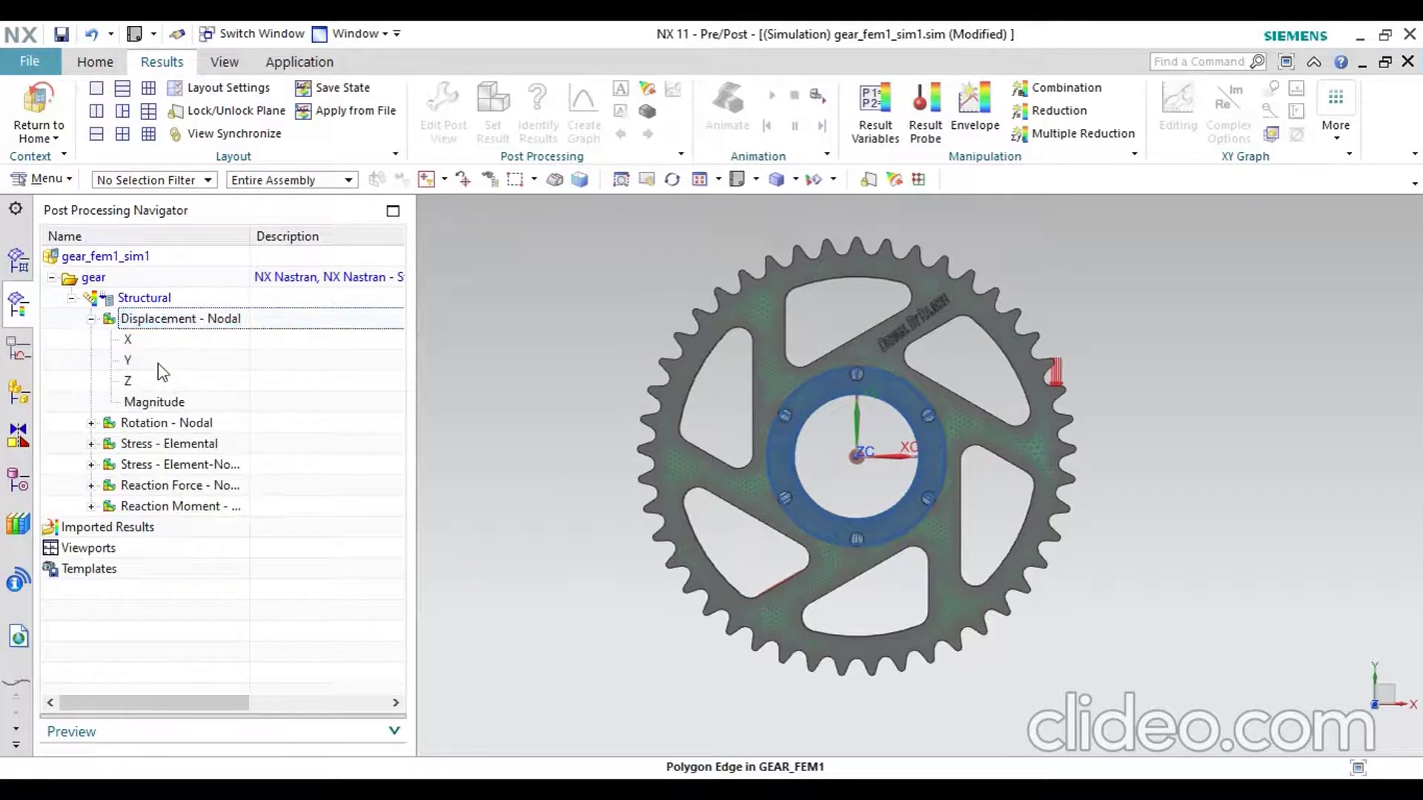
{"action": "left_click", "coordinate": [176, 403]}
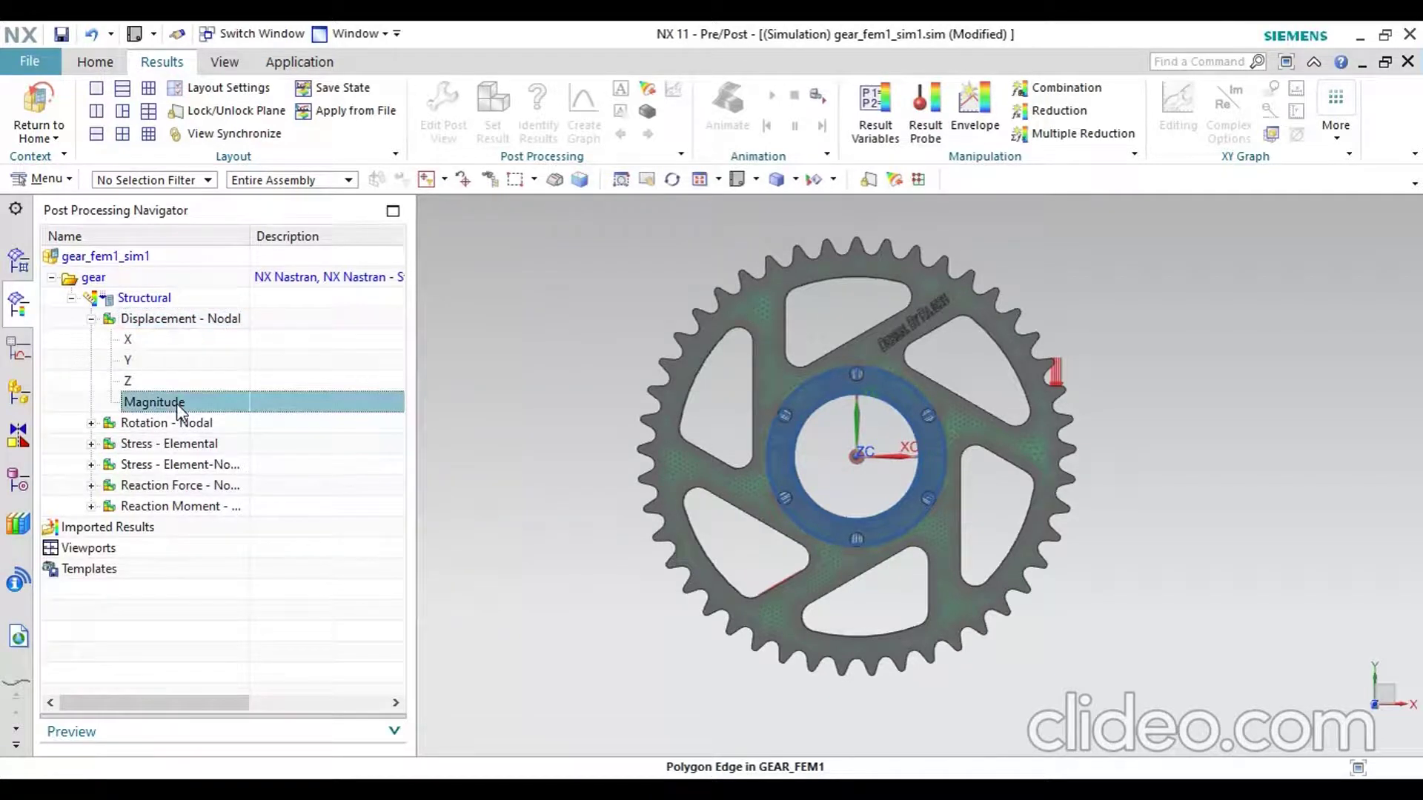
{"action": "double_click", "coordinate": [177, 403]}
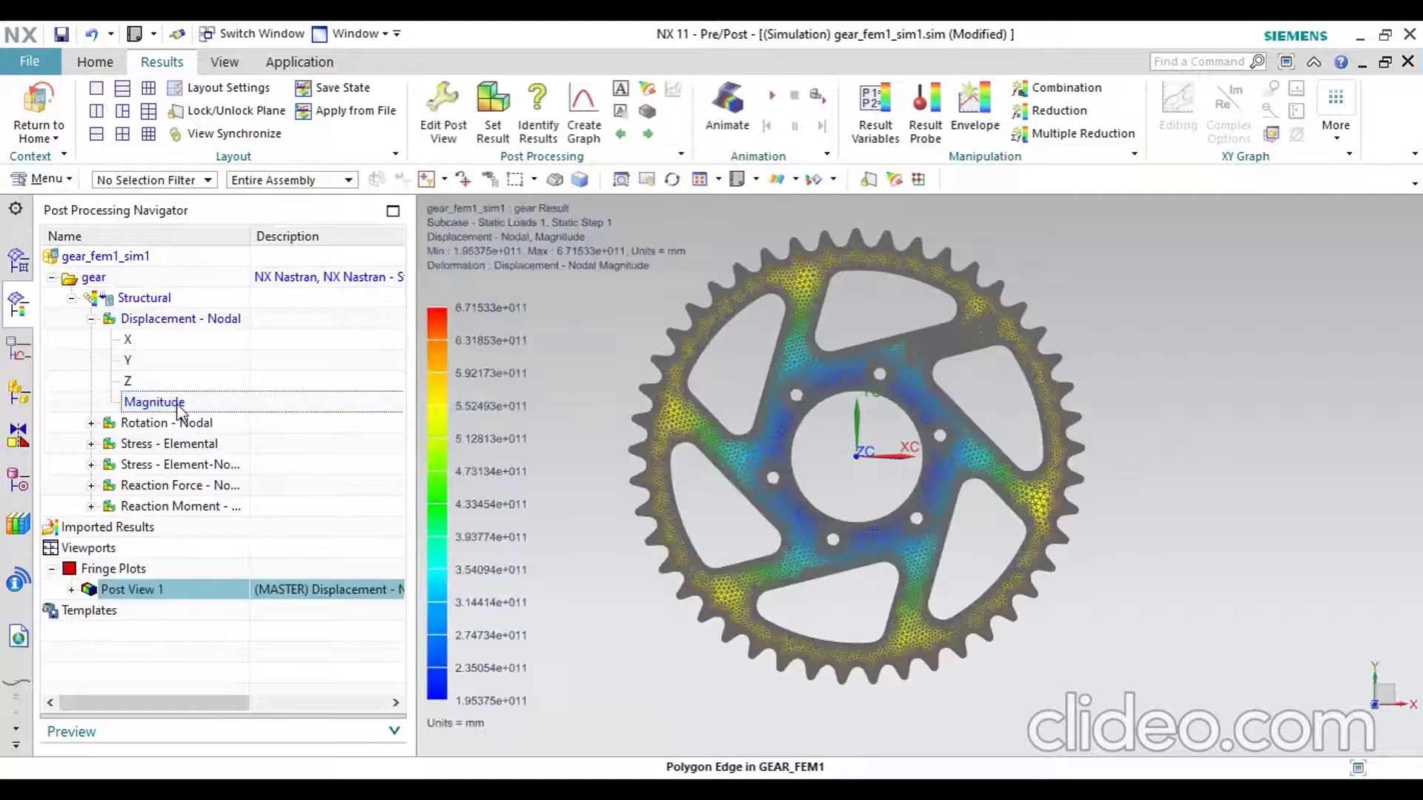
{"action": "left_click", "coordinate": [773, 97]}
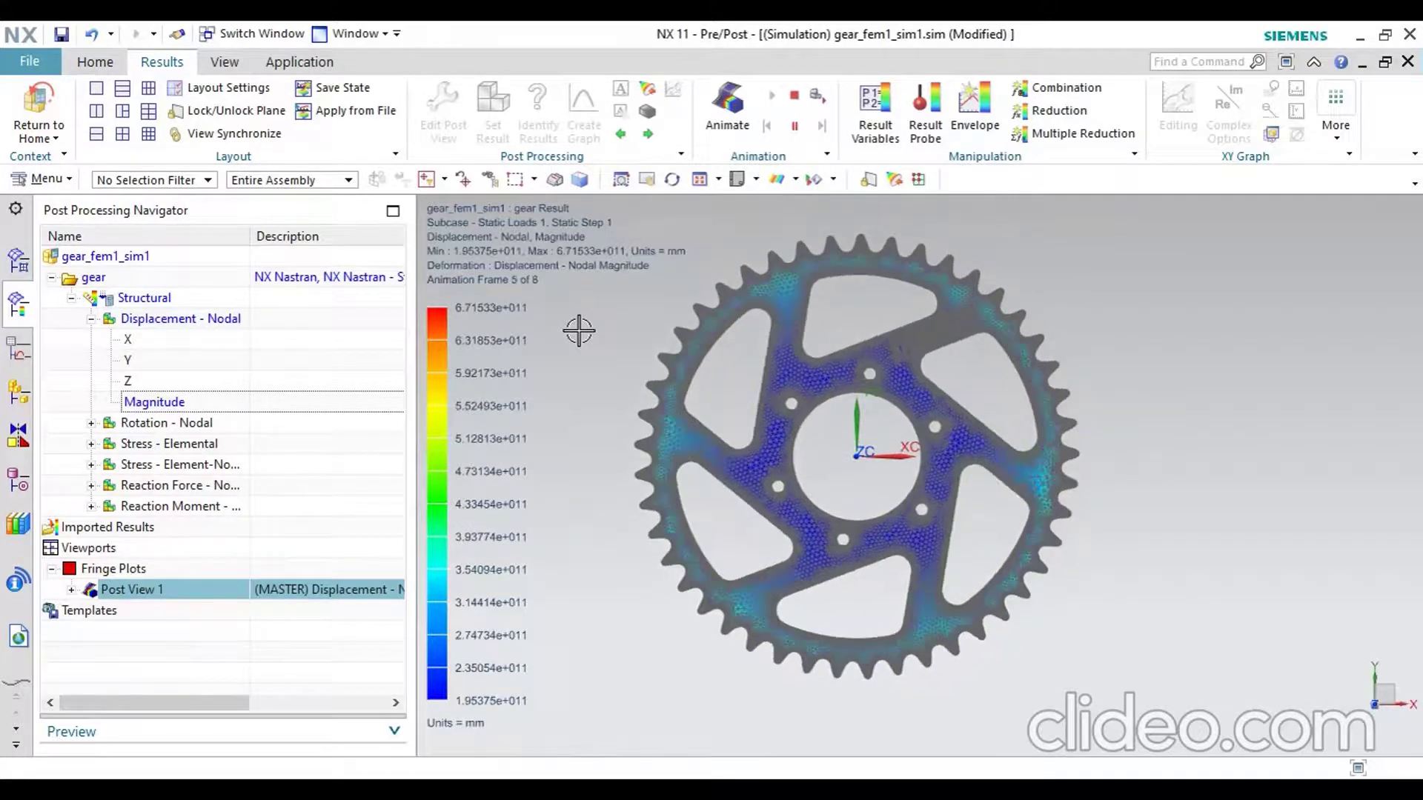
Step: Stop the animation and zoom over the X displacement fringe (-6.69897e+011 to 6.71533e+011 mm)
{"action": "left_click", "coordinate": [797, 97]}
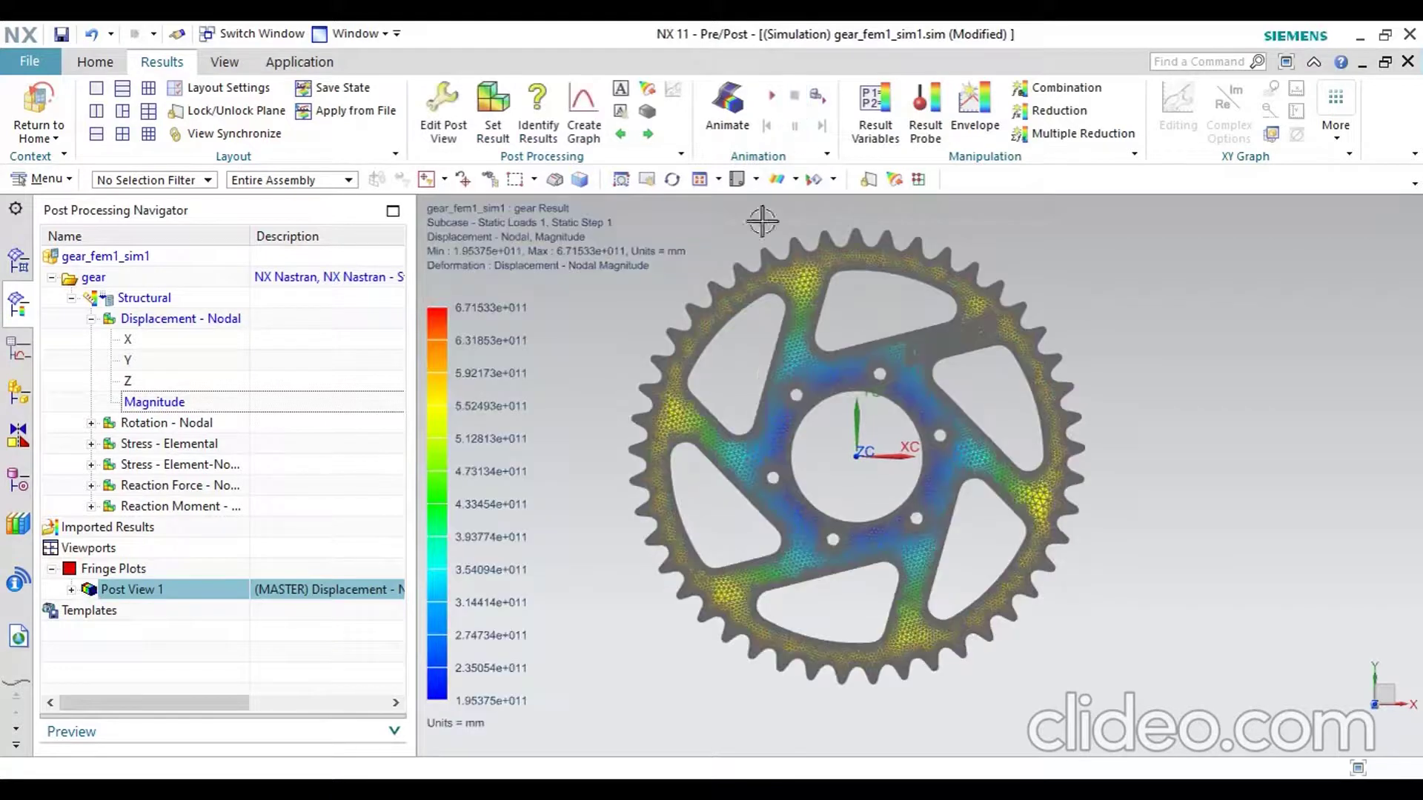
{"action": "double_click", "coordinate": [129, 343]}
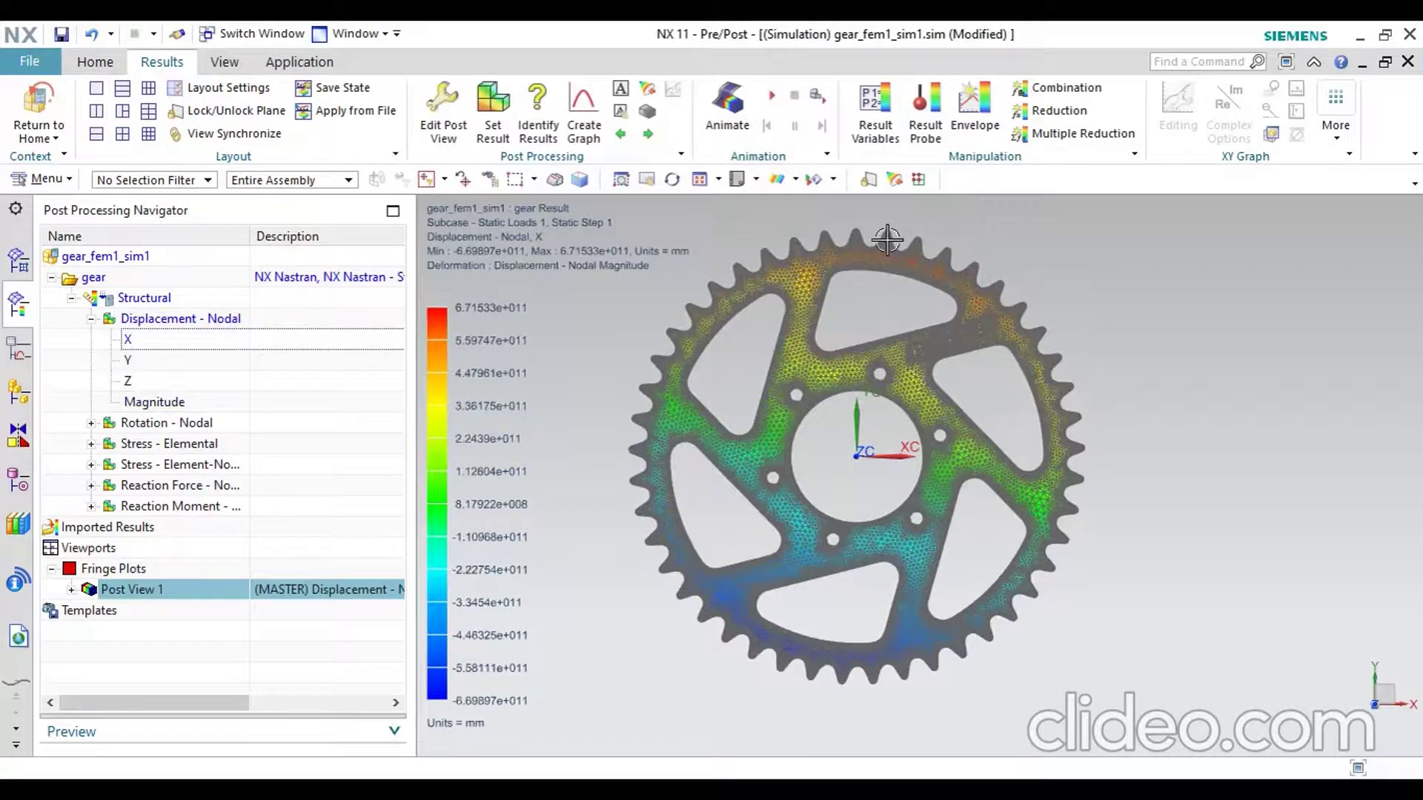
{"action": "scroll", "coordinate": [887, 240], "scroll_direction": "up", "scroll_amount": 5}
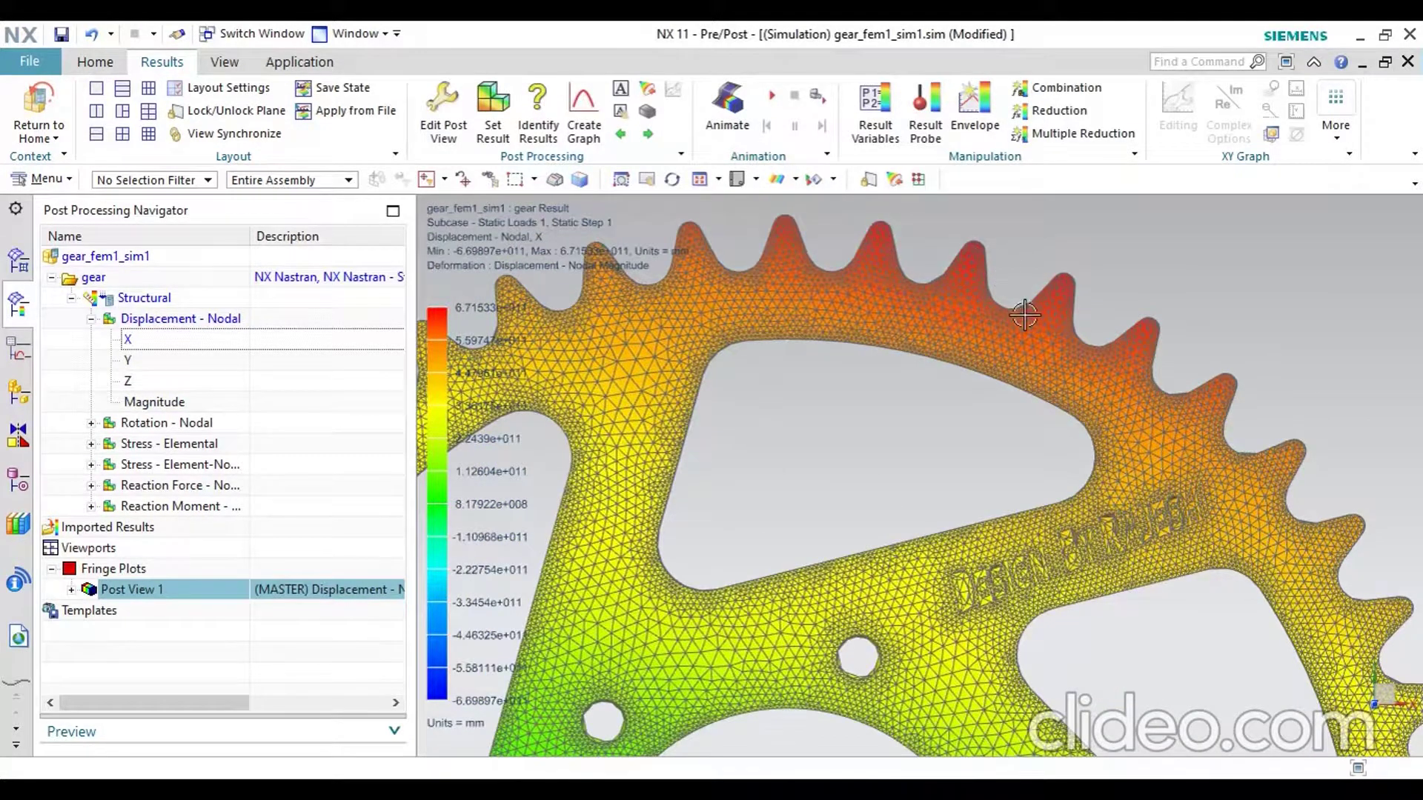
{"action": "scroll", "coordinate": [1024, 315], "scroll_direction": "down", "scroll_amount": 5}
{"action": "scroll", "coordinate": [836, 307], "scroll_direction": "down", "scroll_amount": 1}
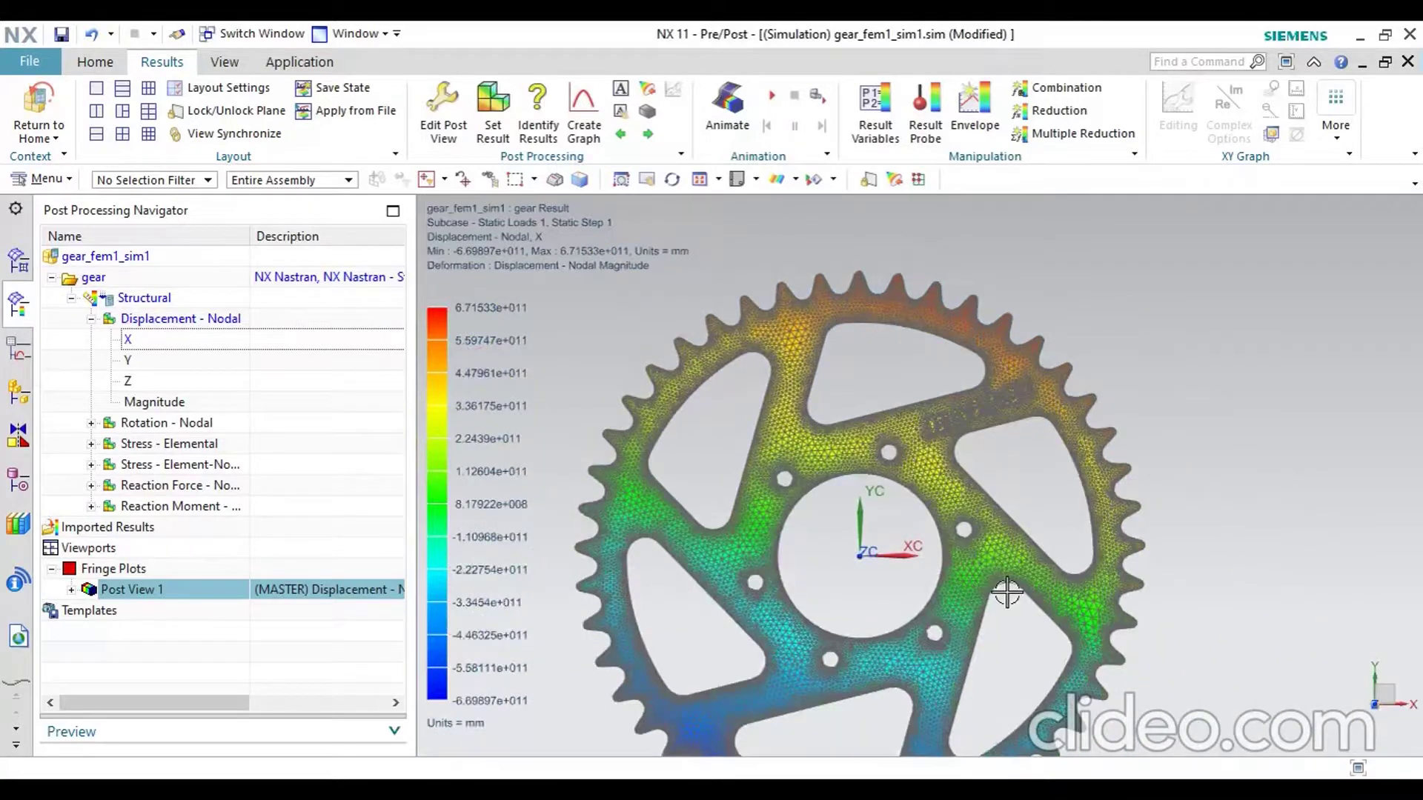
{"action": "scroll", "coordinate": [1007, 592], "scroll_direction": "up", "scroll_amount": 4}
{"action": "scroll", "coordinate": [978, 511], "scroll_direction": "down", "scroll_amount": 6}
{"action": "scroll", "coordinate": [973, 515], "scroll_direction": "up", "scroll_amount": 3}
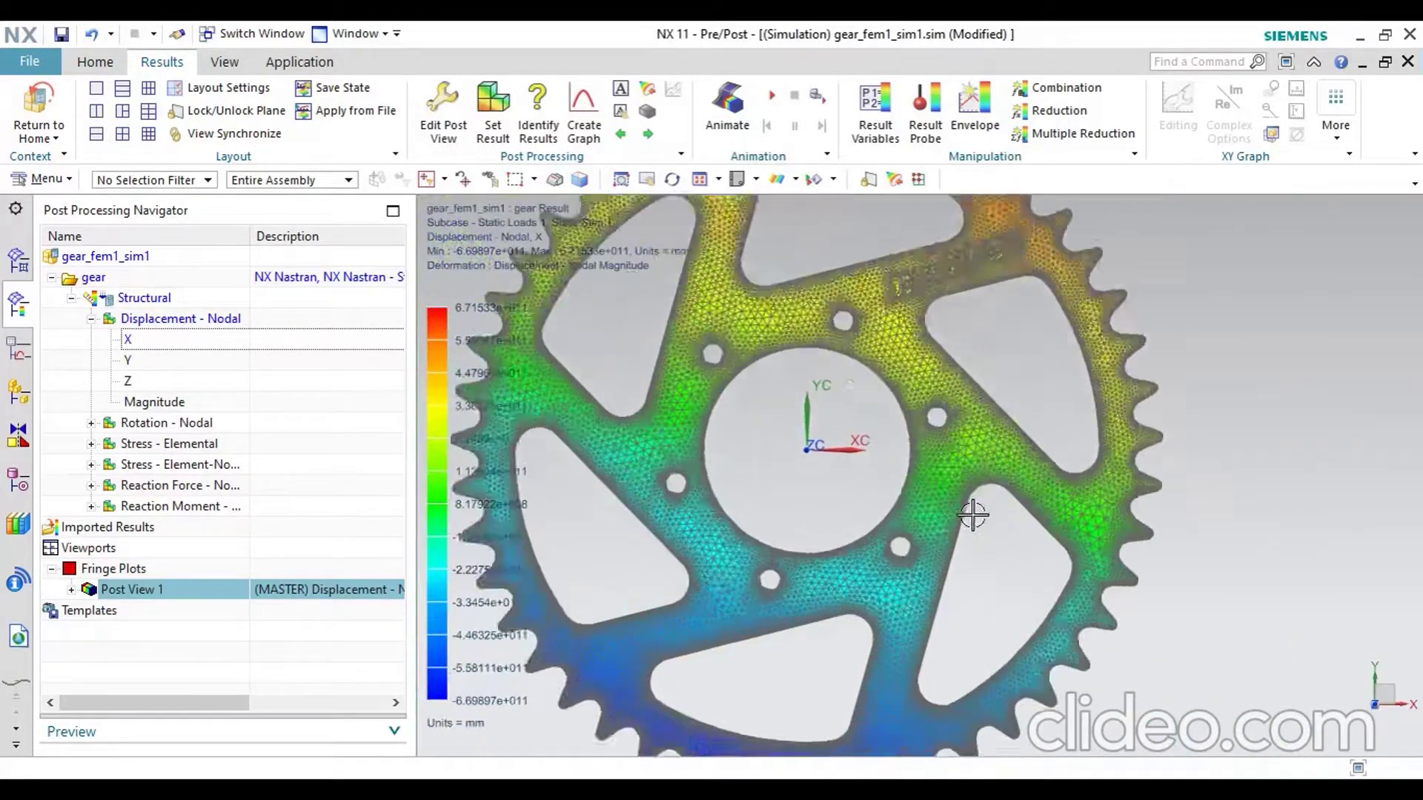
{"action": "scroll", "coordinate": [905, 612], "scroll_direction": "up", "scroll_amount": 5}
{"action": "scroll", "coordinate": [995, 465], "scroll_direction": "down", "scroll_amount": 5}
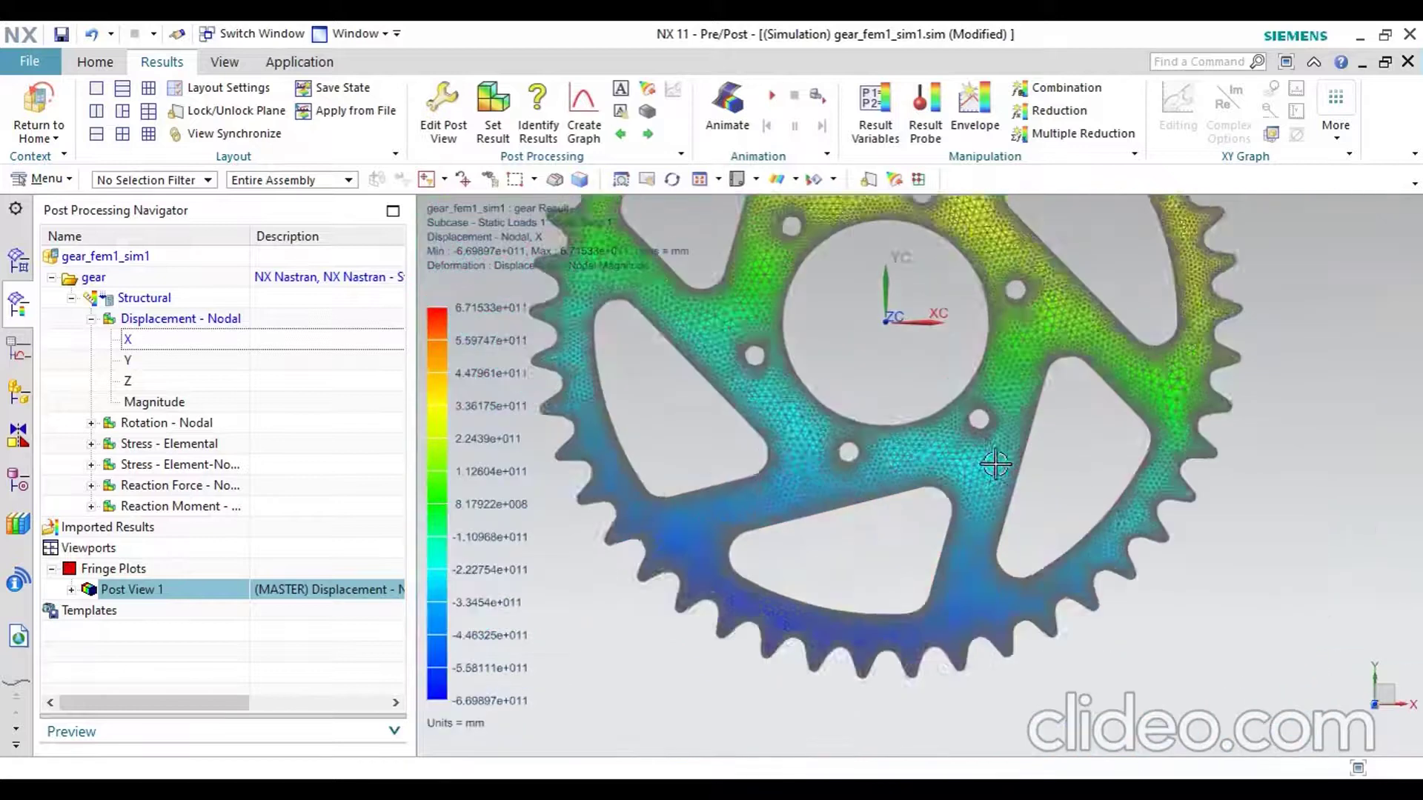
{"action": "scroll", "coordinate": [878, 524], "scroll_direction": "down", "scroll_amount": 3}
{"action": "scroll", "coordinate": [870, 545], "scroll_direction": "down", "scroll_amount": 2}
{"action": "scroll", "coordinate": [873, 493], "scroll_direction": "down", "scroll_amount": 1}
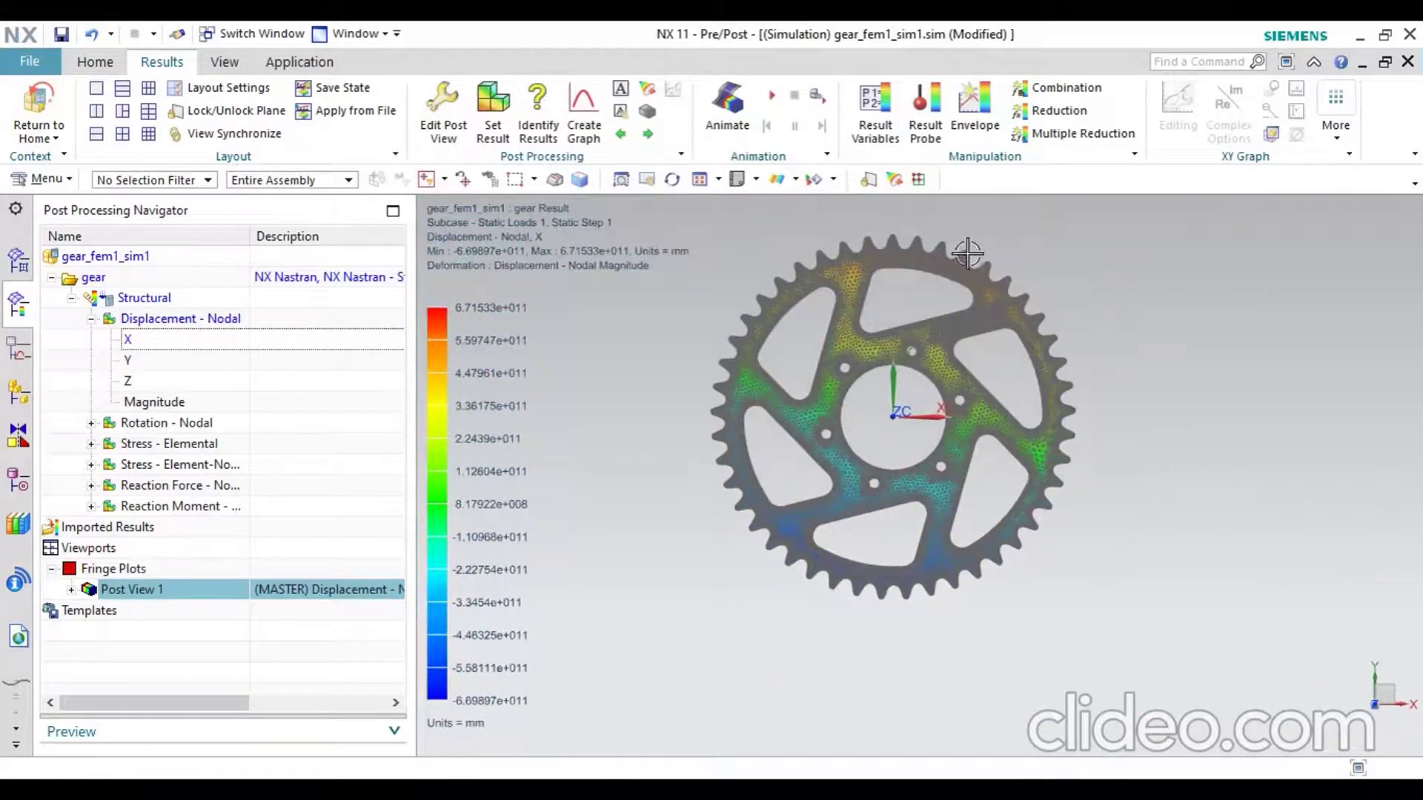
{"action": "scroll", "coordinate": [968, 254], "scroll_direction": "up", "scroll_amount": 3}
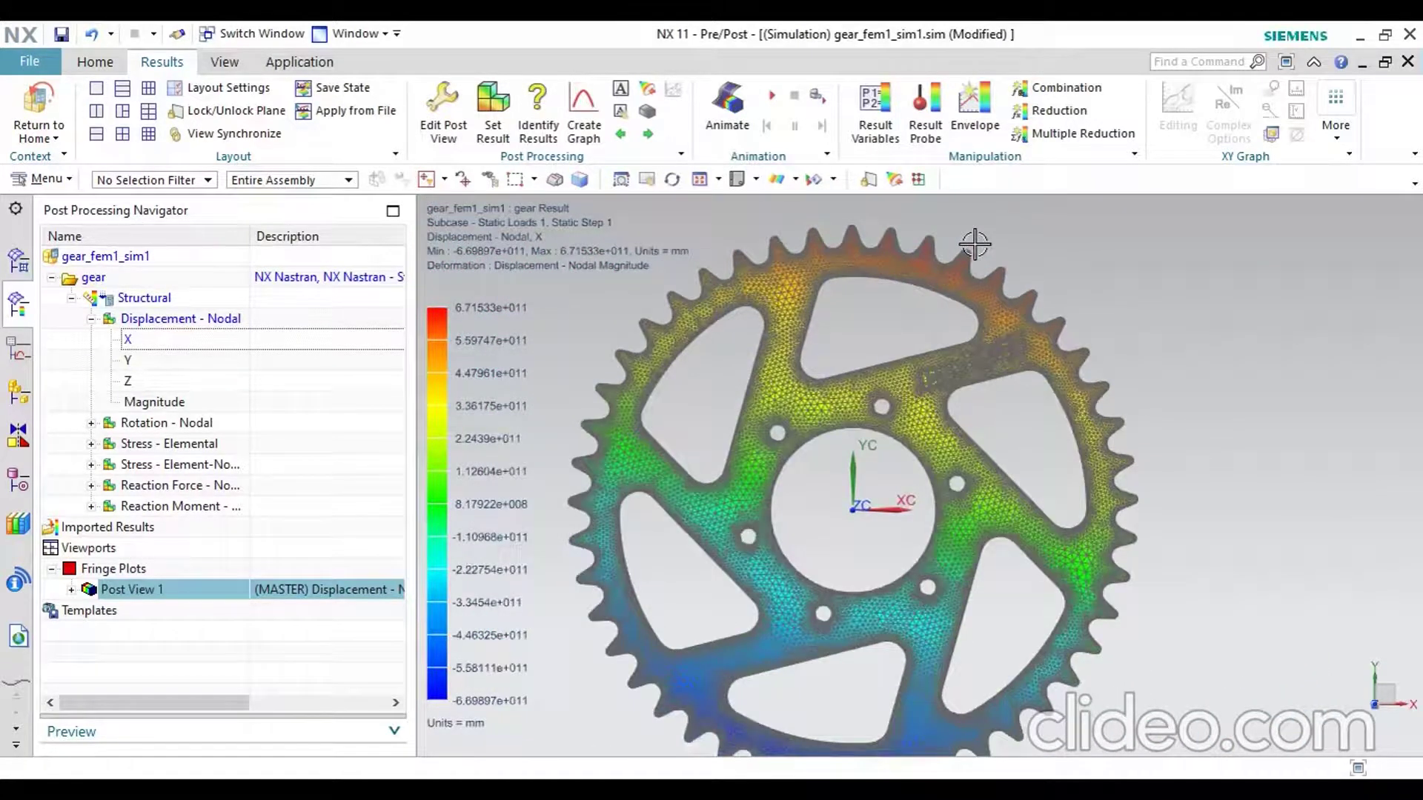
Step: Plot the Y component of nodal displacement and zoom in to inspect it
{"action": "left_click", "coordinate": [137, 359]}
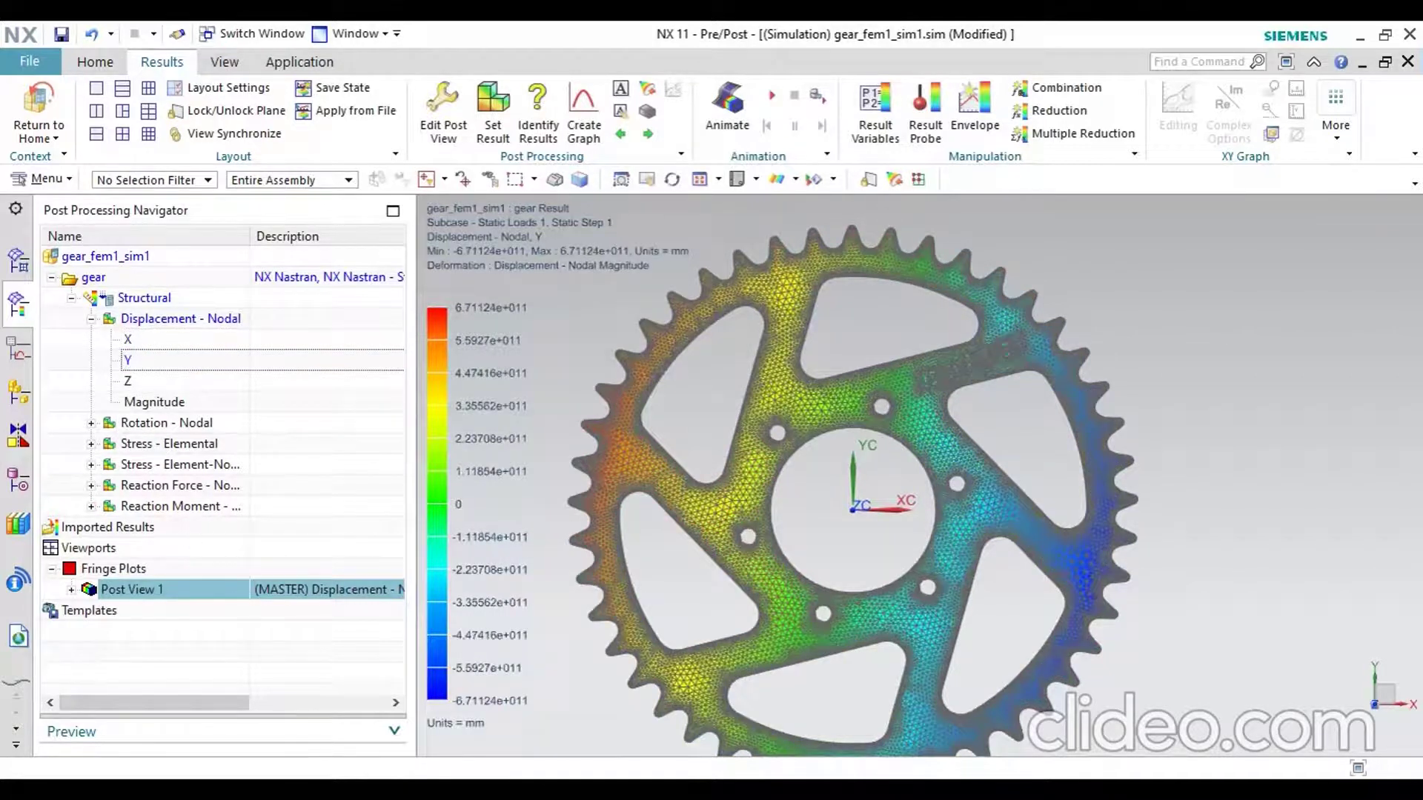
{"action": "scroll", "coordinate": [941, 364], "scroll_direction": "up", "scroll_amount": 4}
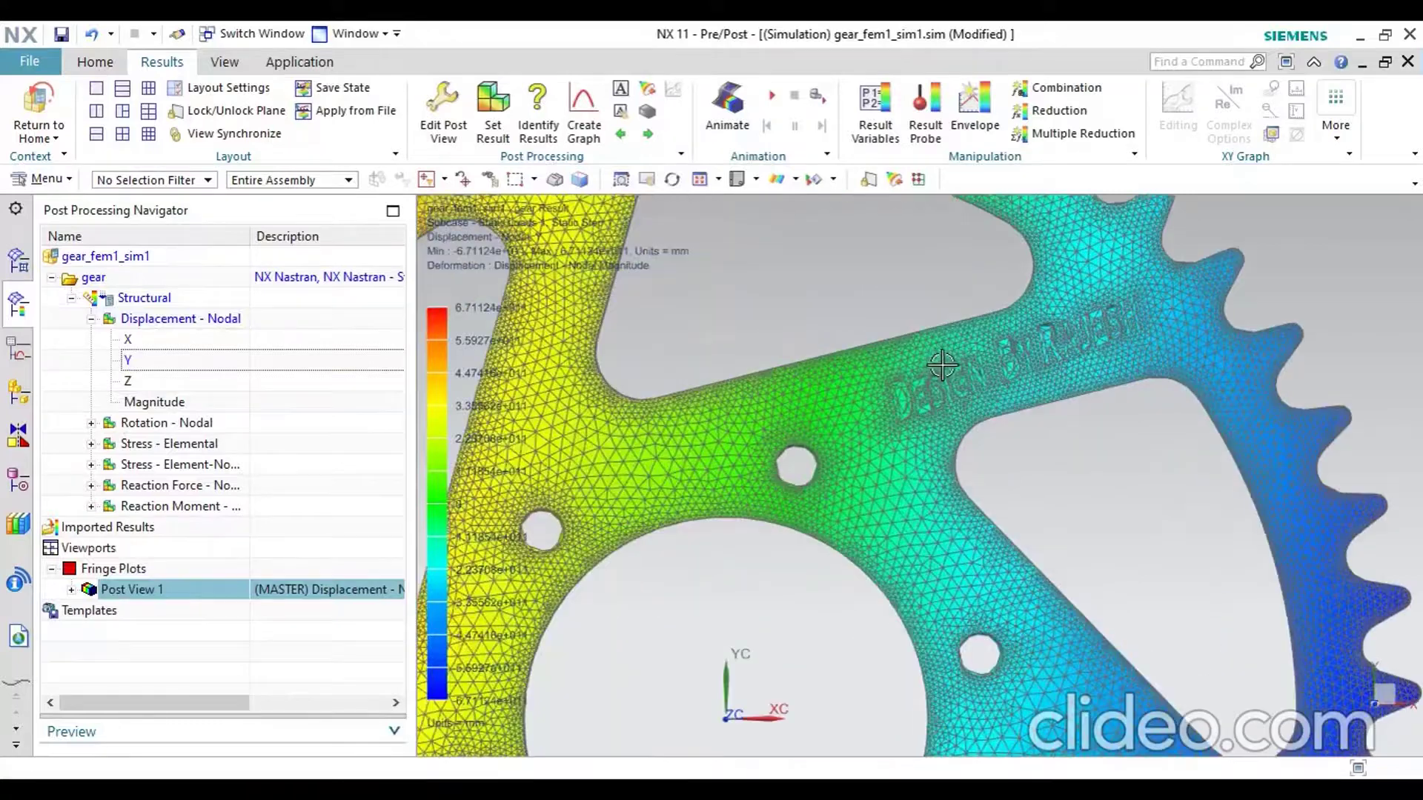
{"action": "scroll", "coordinate": [941, 365], "scroll_direction": "down", "scroll_amount": 2}
{"action": "scroll", "coordinate": [941, 364], "scroll_direction": "up", "scroll_amount": 2}
{"action": "scroll", "coordinate": [1116, 424], "scroll_direction": "down", "scroll_amount": 5}
{"action": "scroll", "coordinate": [1116, 424], "scroll_direction": "up", "scroll_amount": 3}
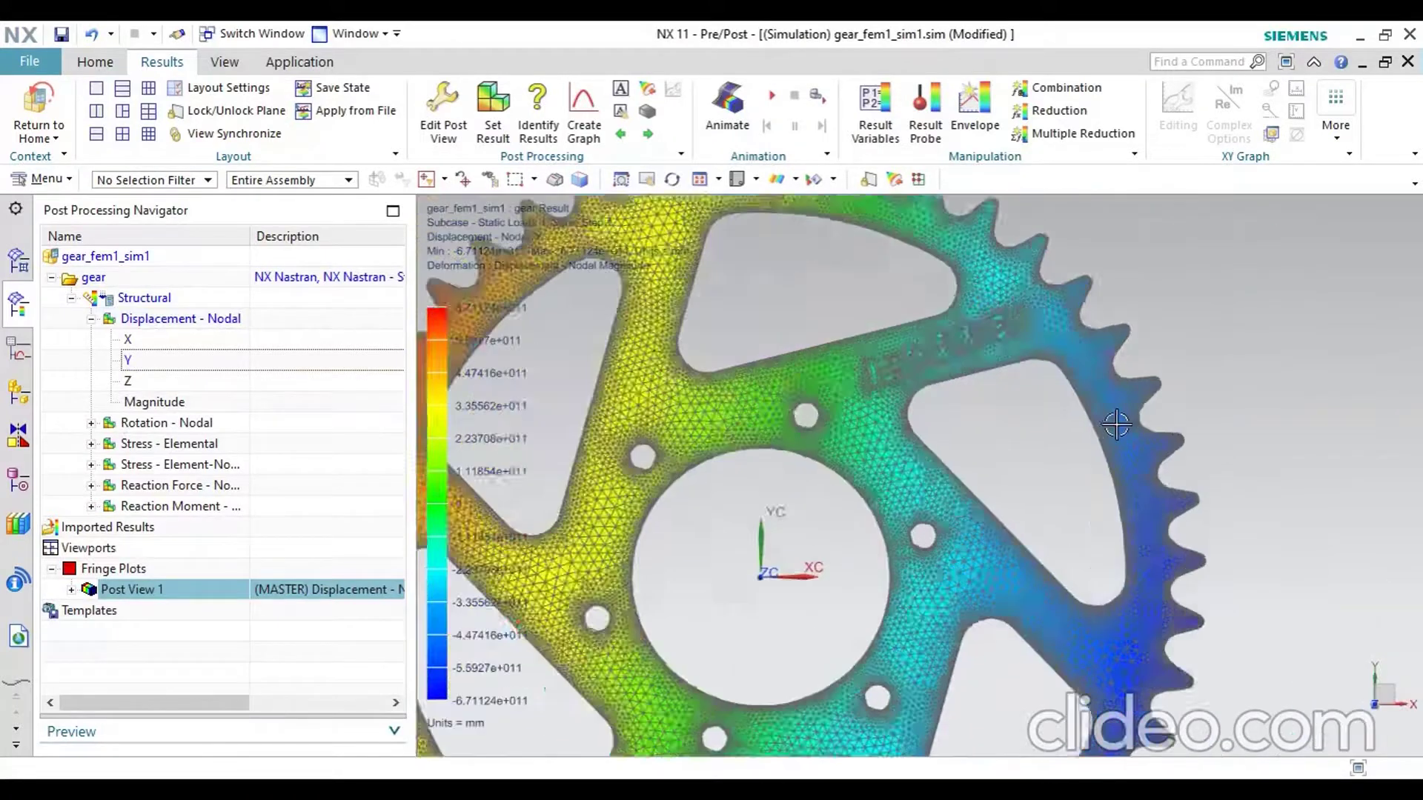
{"action": "scroll", "coordinate": [1116, 423], "scroll_direction": "up", "scroll_amount": 3}
{"action": "scroll", "coordinate": [1124, 420], "scroll_direction": "down", "scroll_amount": 2}
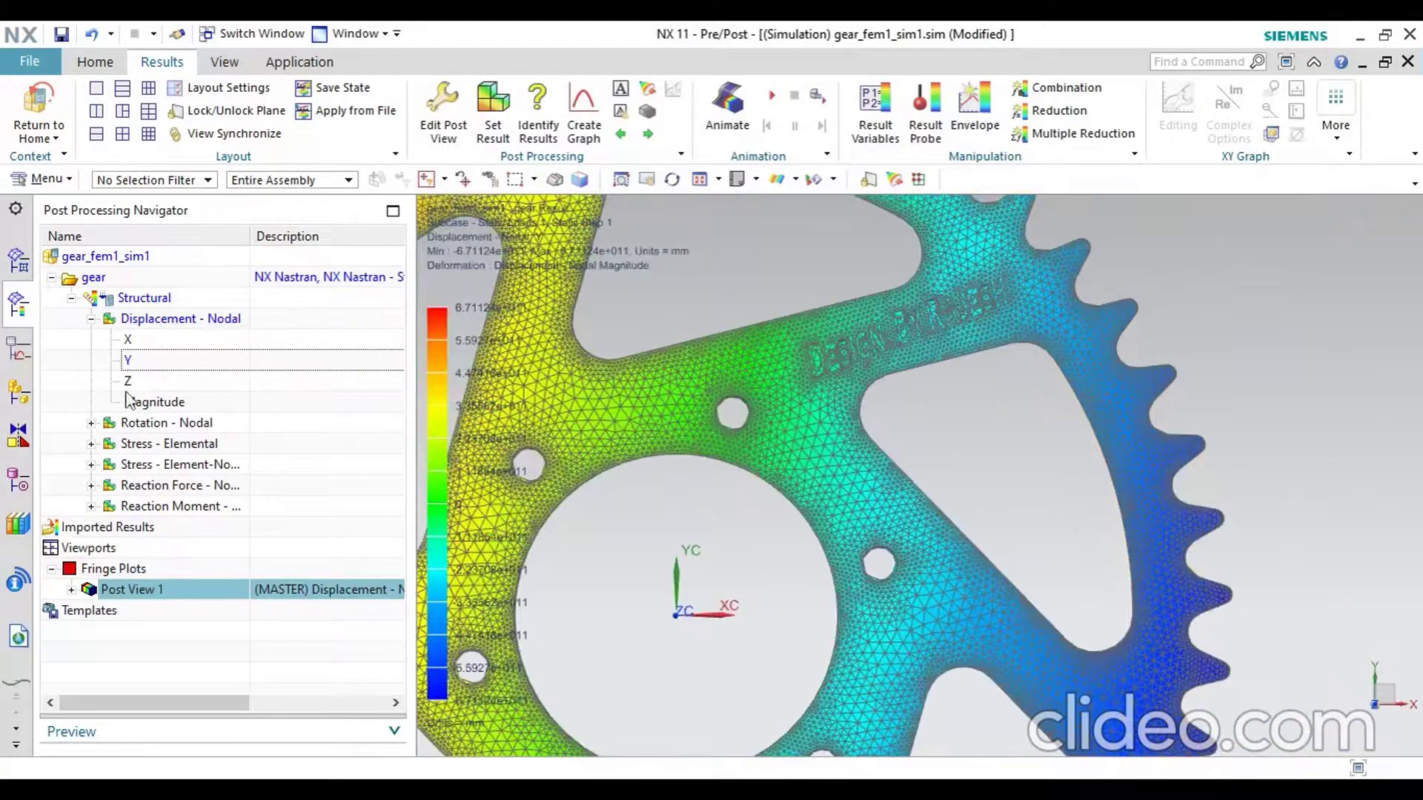
Step: Plot the Z displacement component and fit the whole sprocket in the view
{"action": "double_click", "coordinate": [127, 380]}
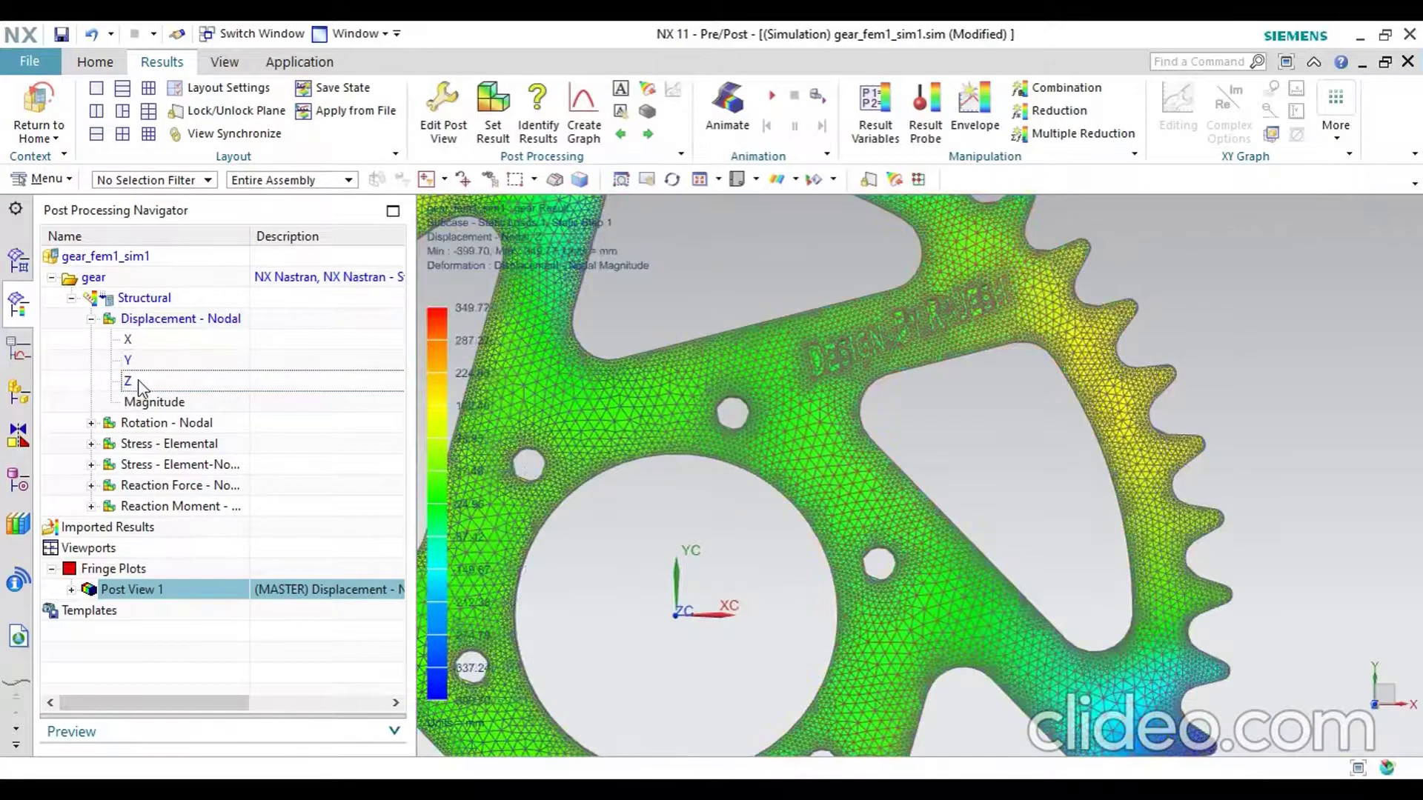
{"action": "scroll", "coordinate": [986, 432], "scroll_direction": "down", "scroll_amount": 4}
{"action": "scroll", "coordinate": [998, 435], "scroll_direction": "down", "scroll_amount": 1}
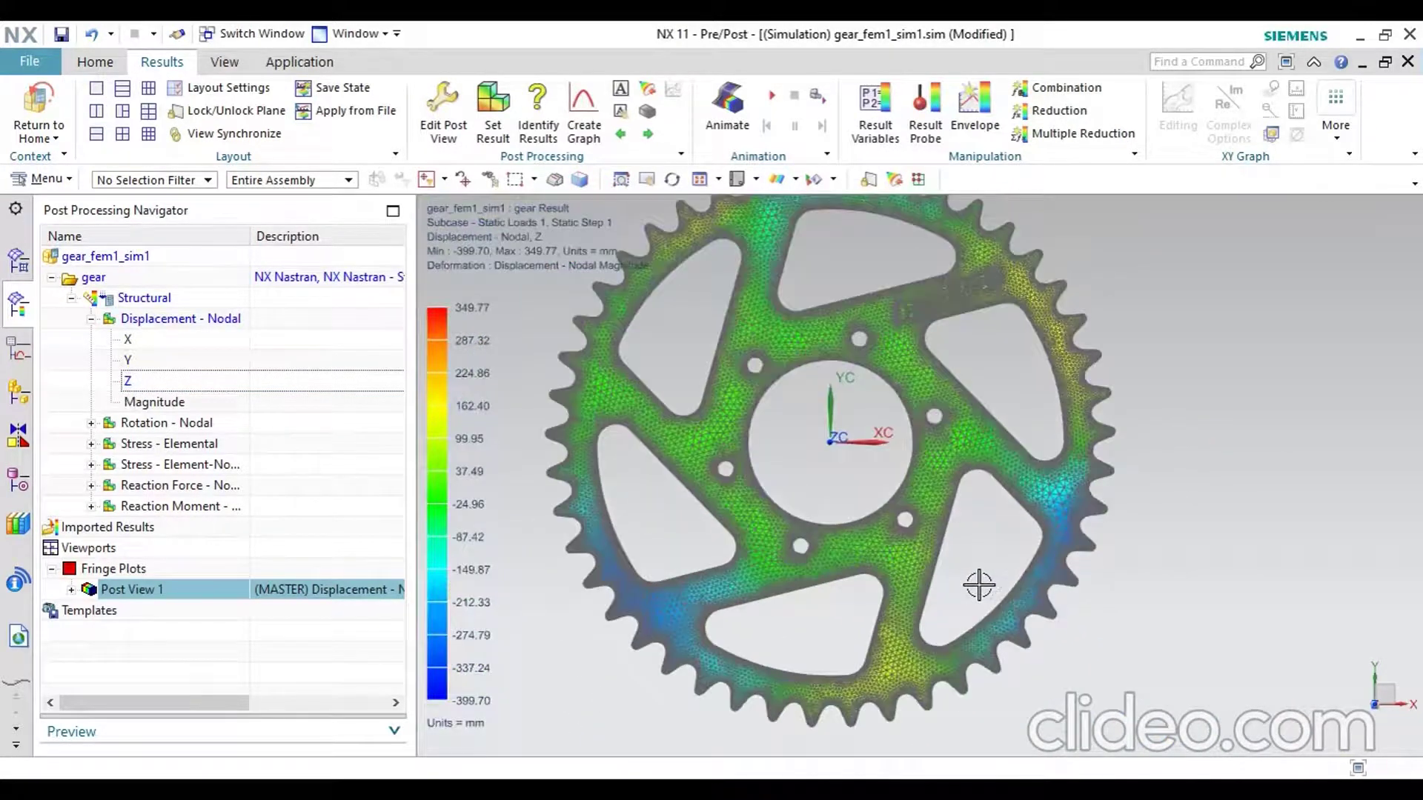
{"action": "scroll", "coordinate": [741, 326], "scroll_direction": "down", "scroll_amount": 3}
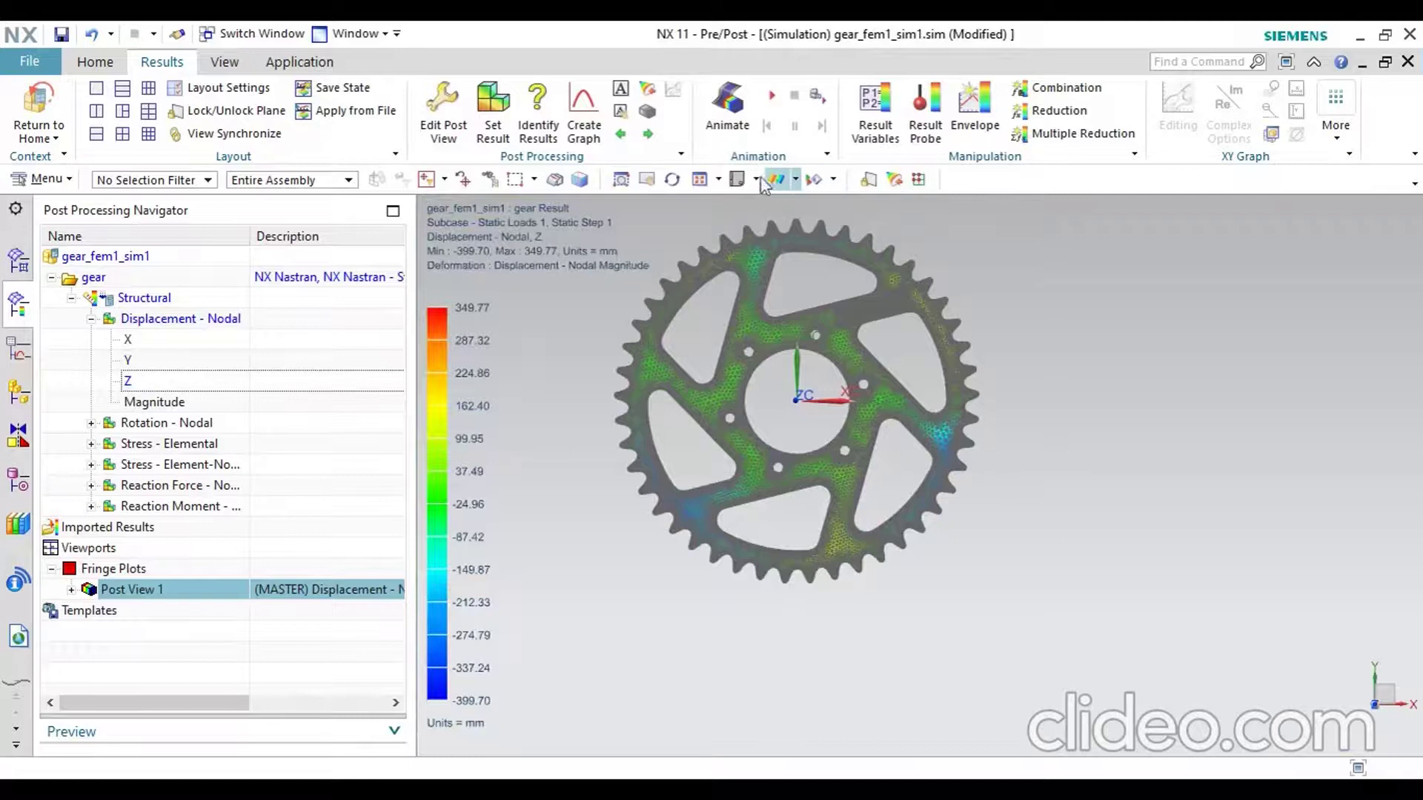
{"action": "left_click", "coordinate": [737, 179]}
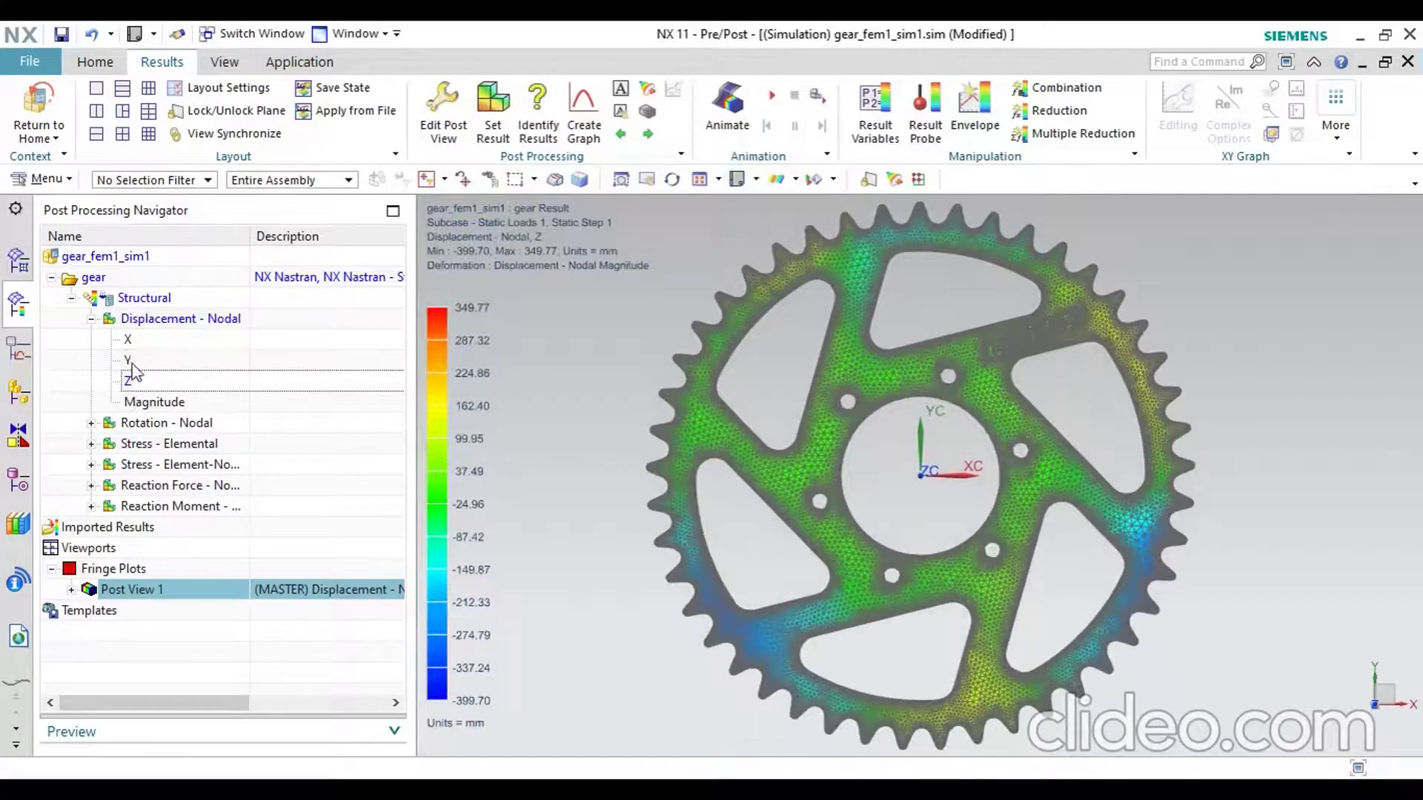
Step: Cycle through the X, Y and Z displacement plots again, then collapse Displacement - Nodal
{"action": "double_click", "coordinate": [133, 339]}
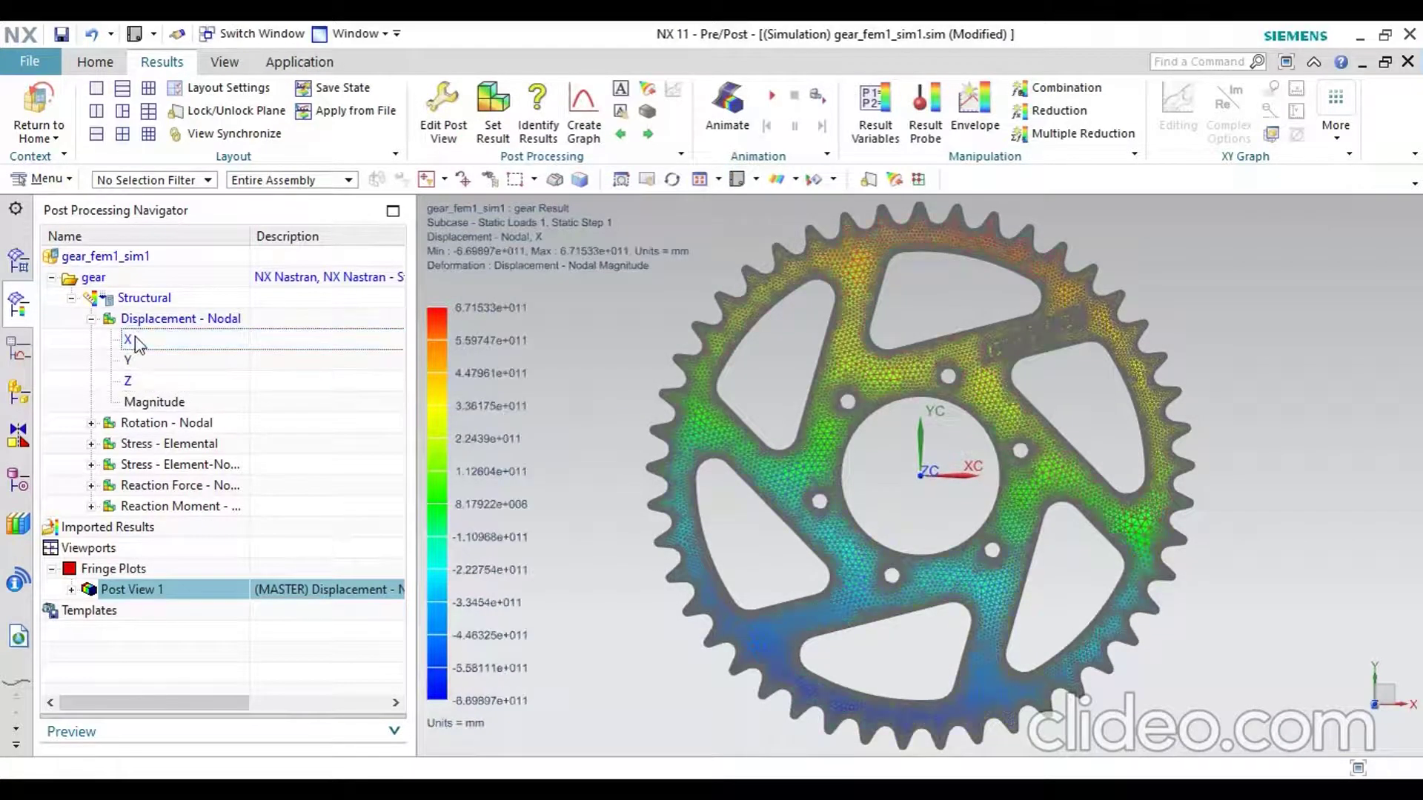
{"action": "double_click", "coordinate": [136, 356]}
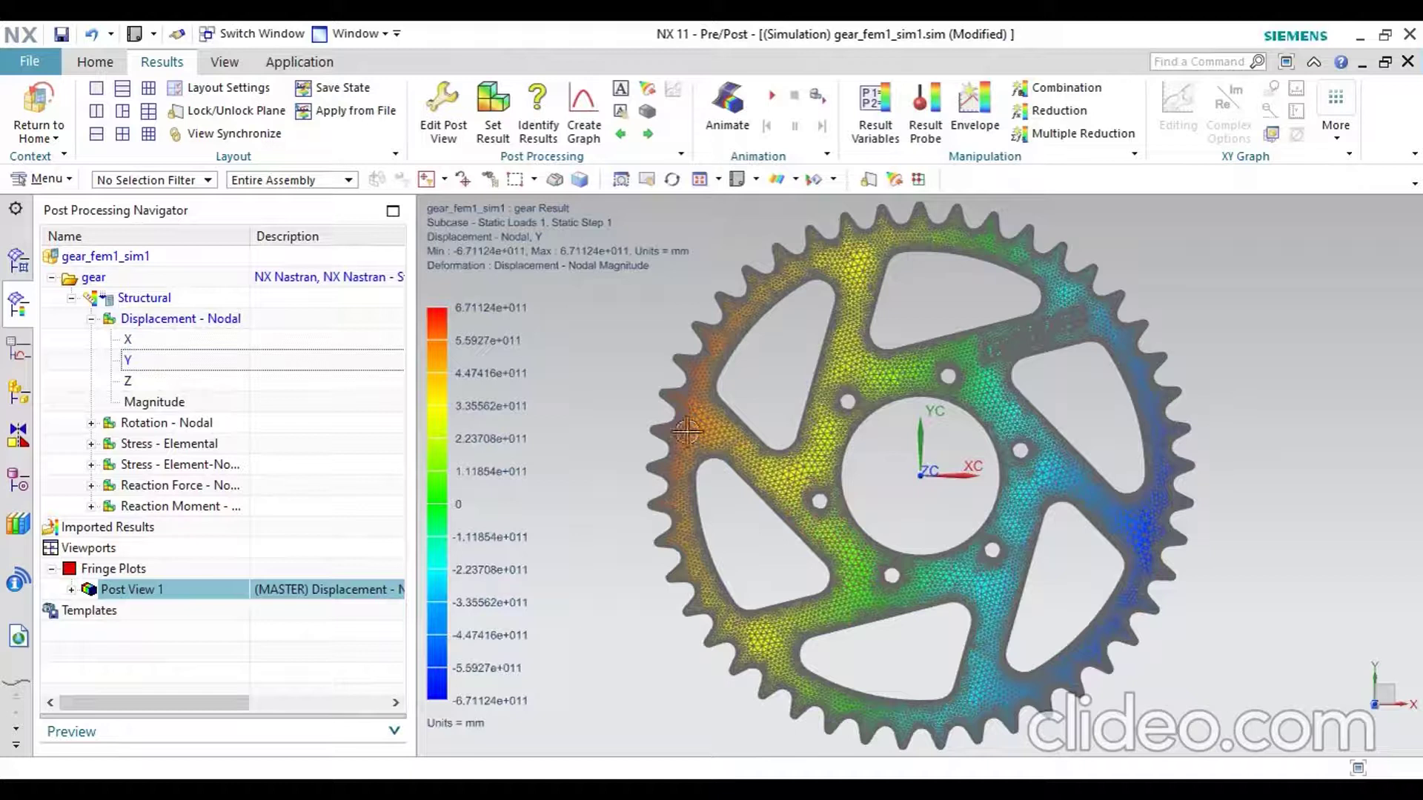
{"action": "double_click", "coordinate": [152, 384]}
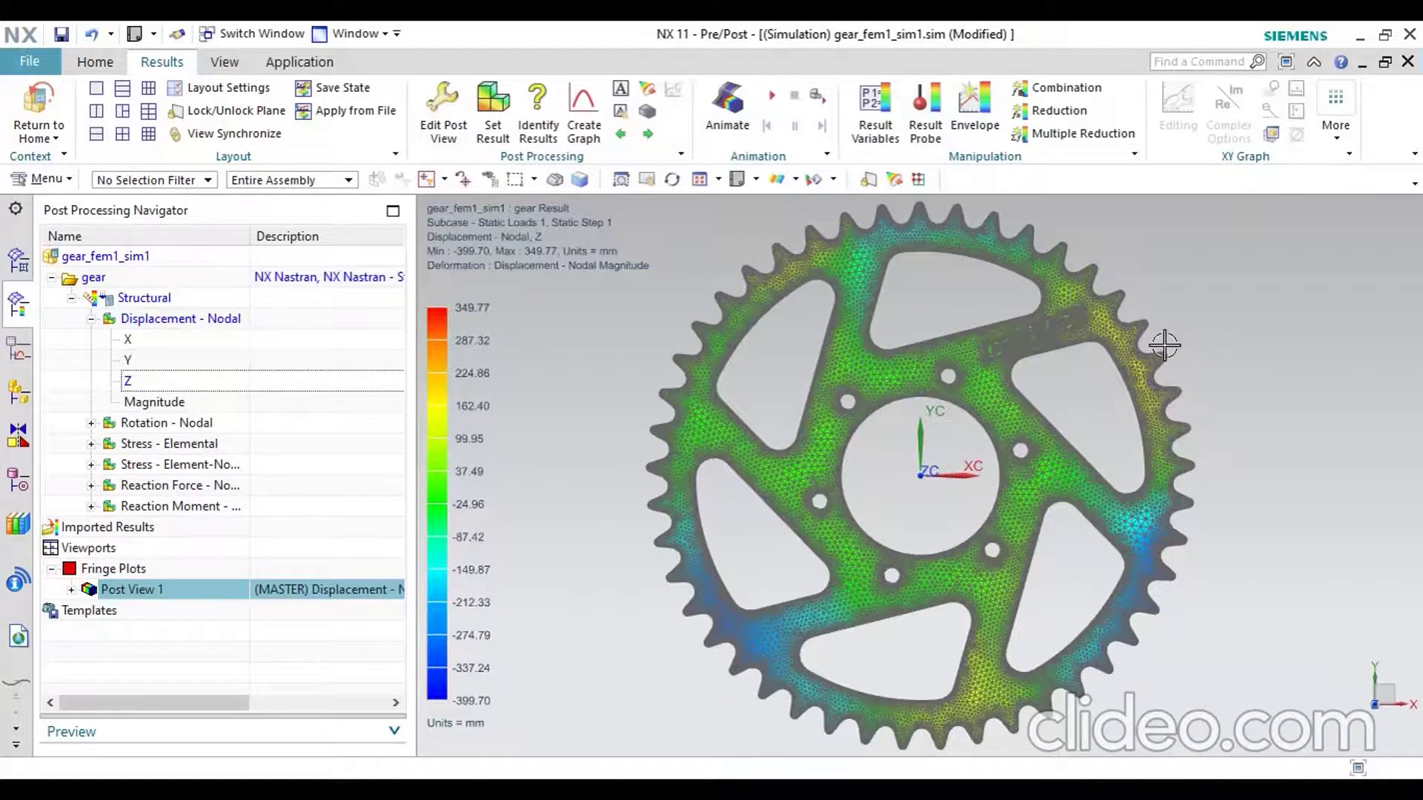
{"action": "left_click", "coordinate": [91, 319]}
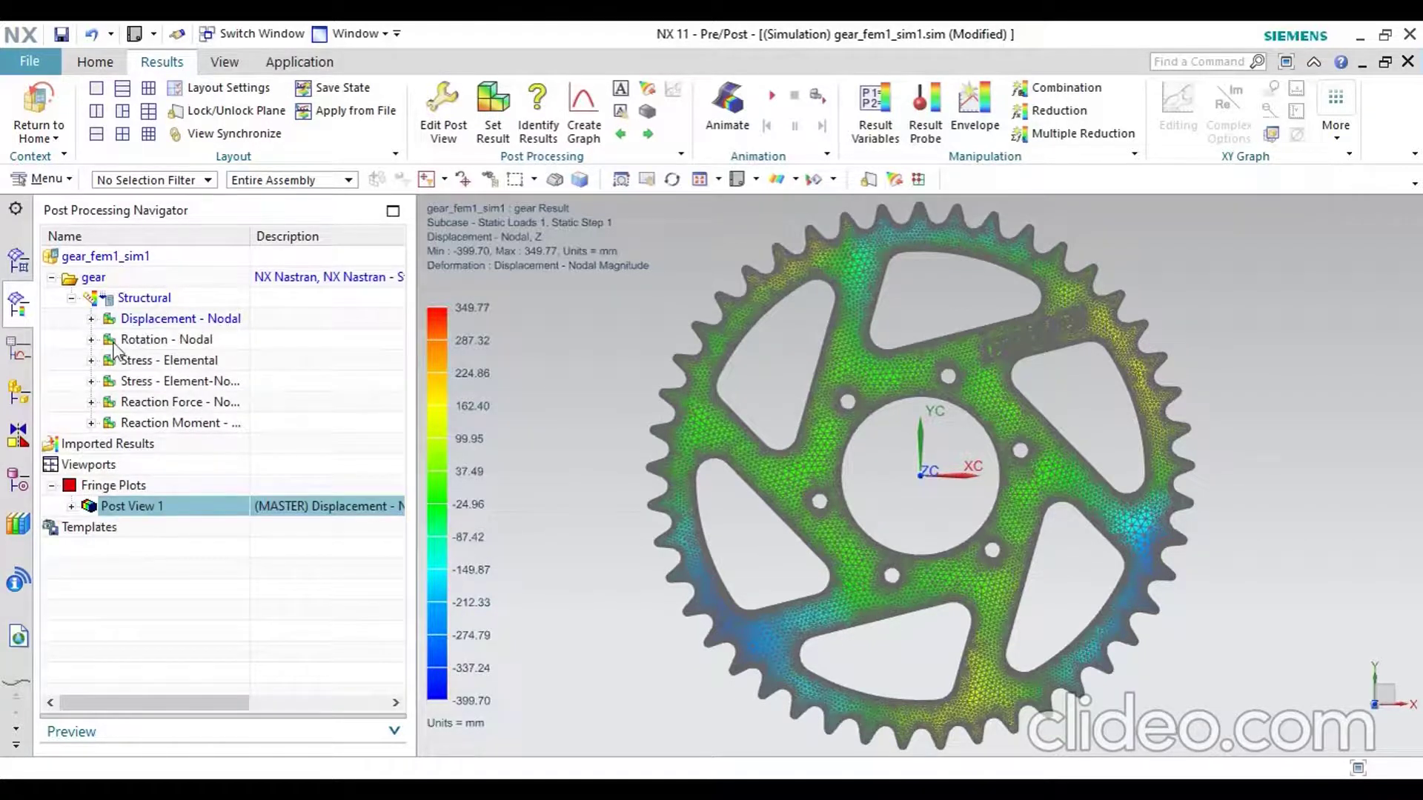
Step: Step through nodal rotation X, Y, Z and Magnitude plots (all 0 degrees), then expand Stress - Elemental
{"action": "left_click", "coordinate": [91, 340]}
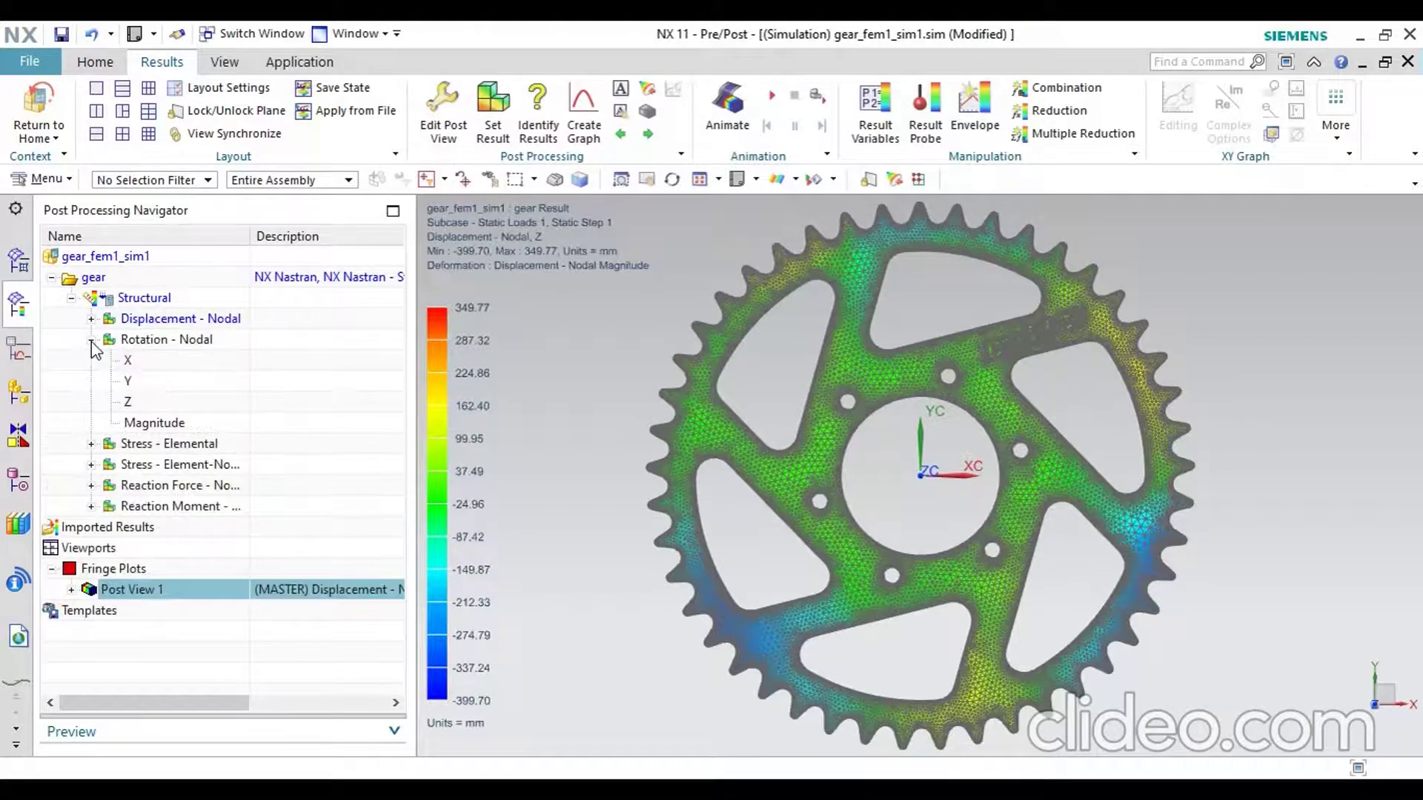
{"action": "double_click", "coordinate": [146, 369]}
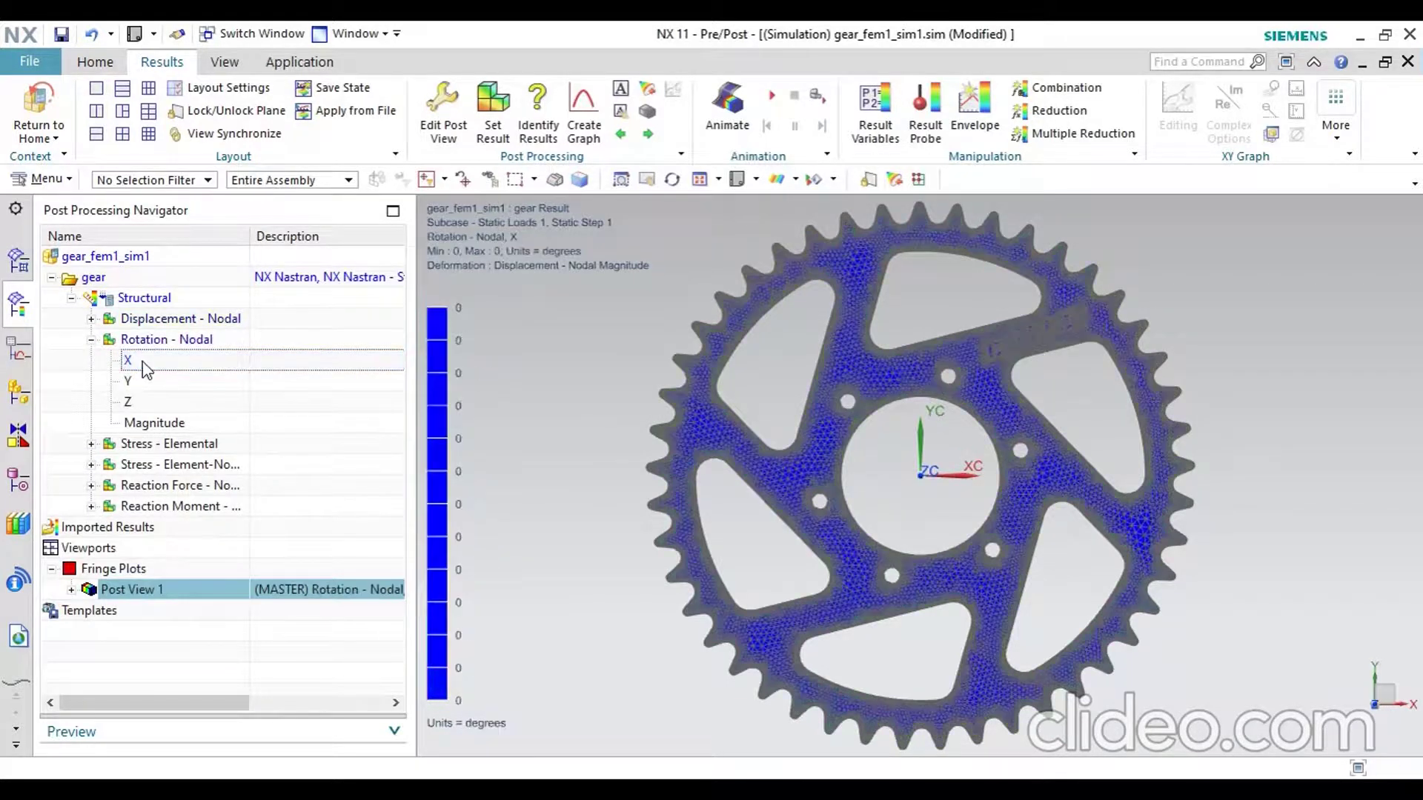
{"action": "double_click", "coordinate": [148, 382]}
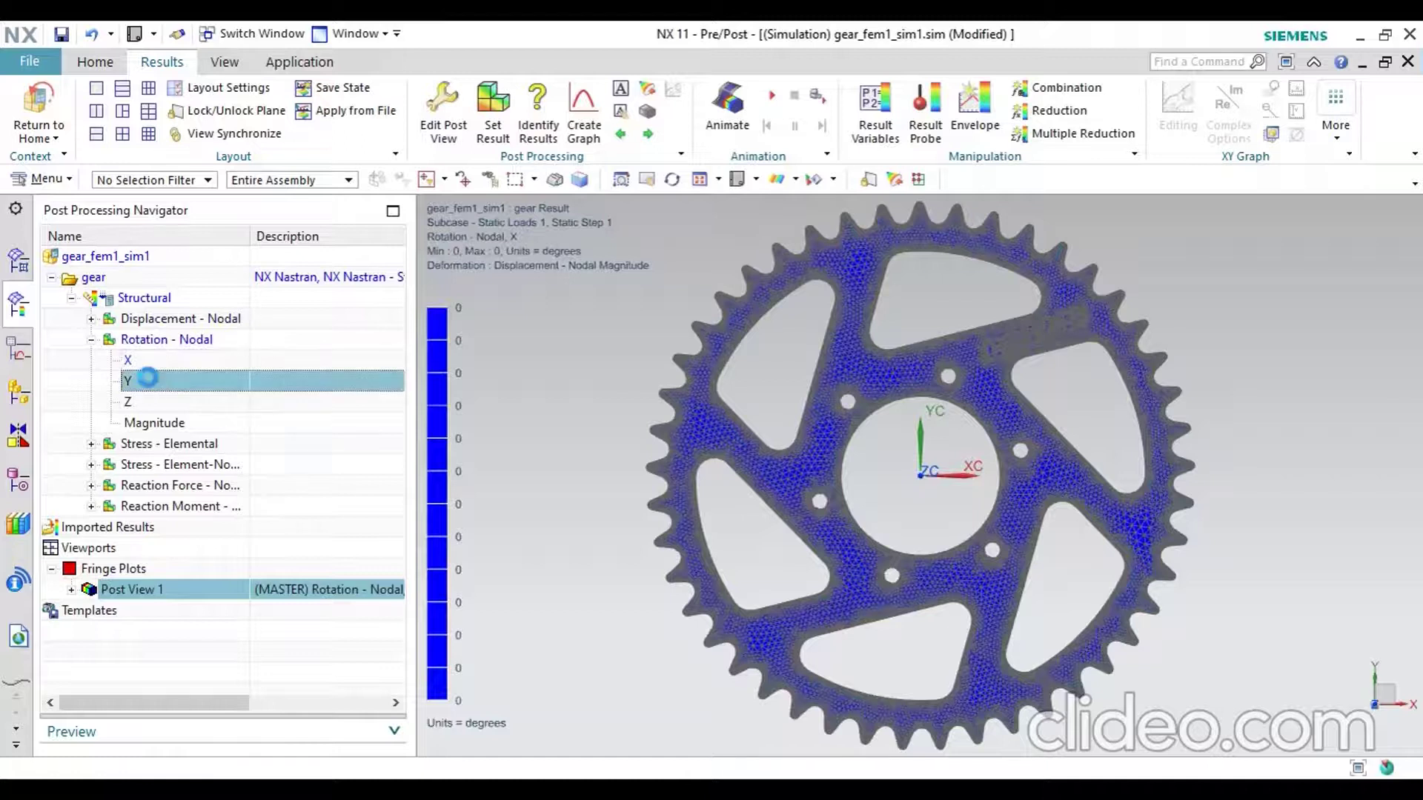
{"action": "double_click", "coordinate": [151, 401]}
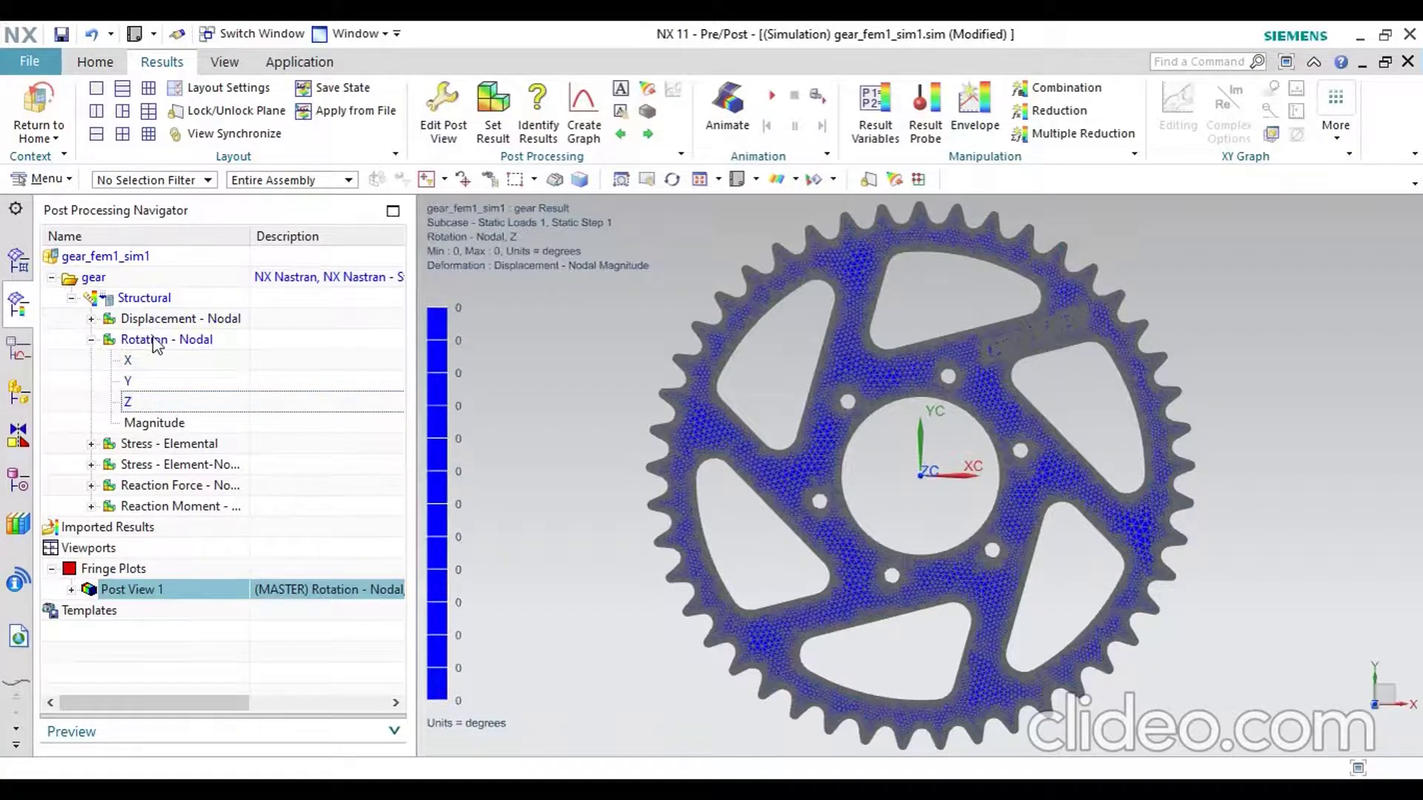
{"action": "double_click", "coordinate": [166, 428]}
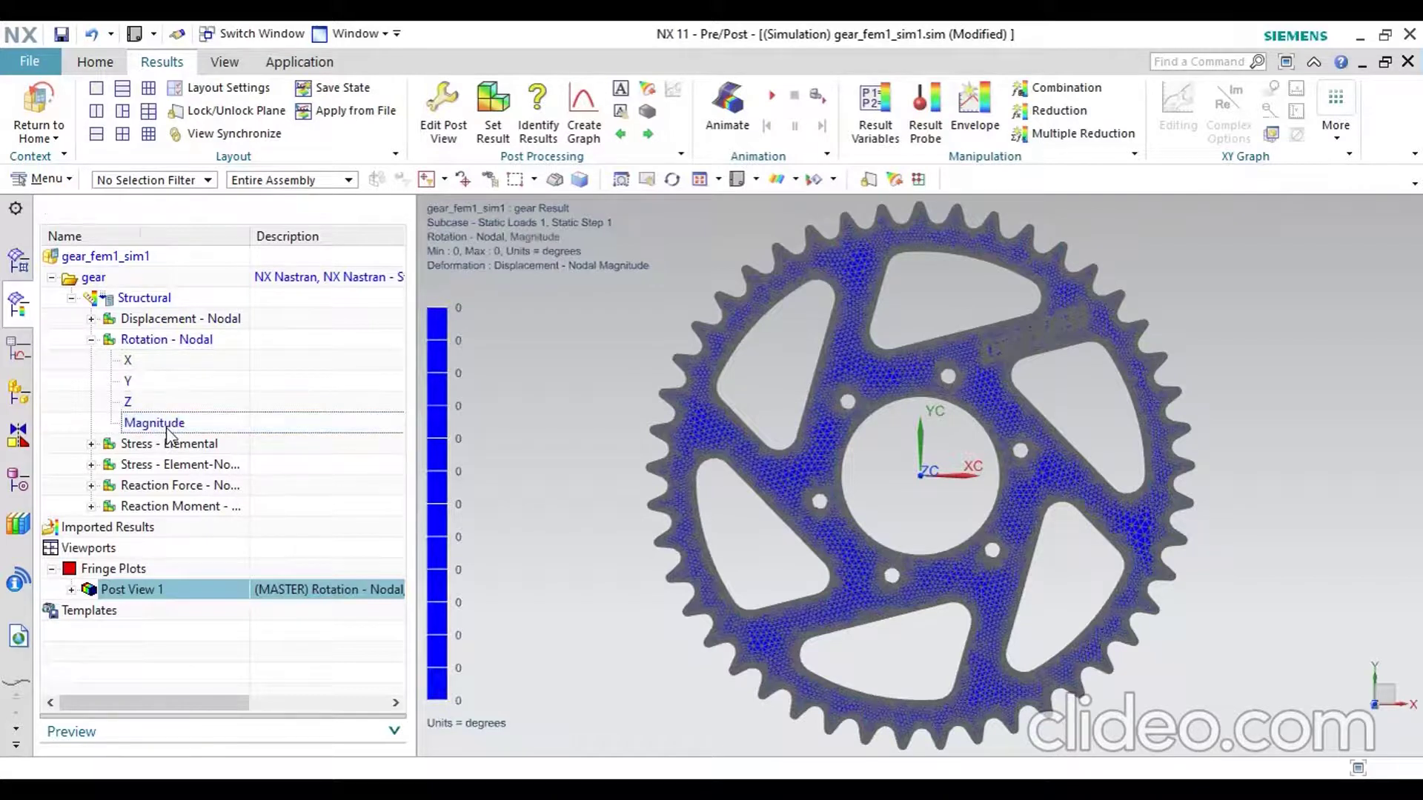
{"action": "left_click", "coordinate": [90, 340]}
{"action": "left_click", "coordinate": [91, 360]}
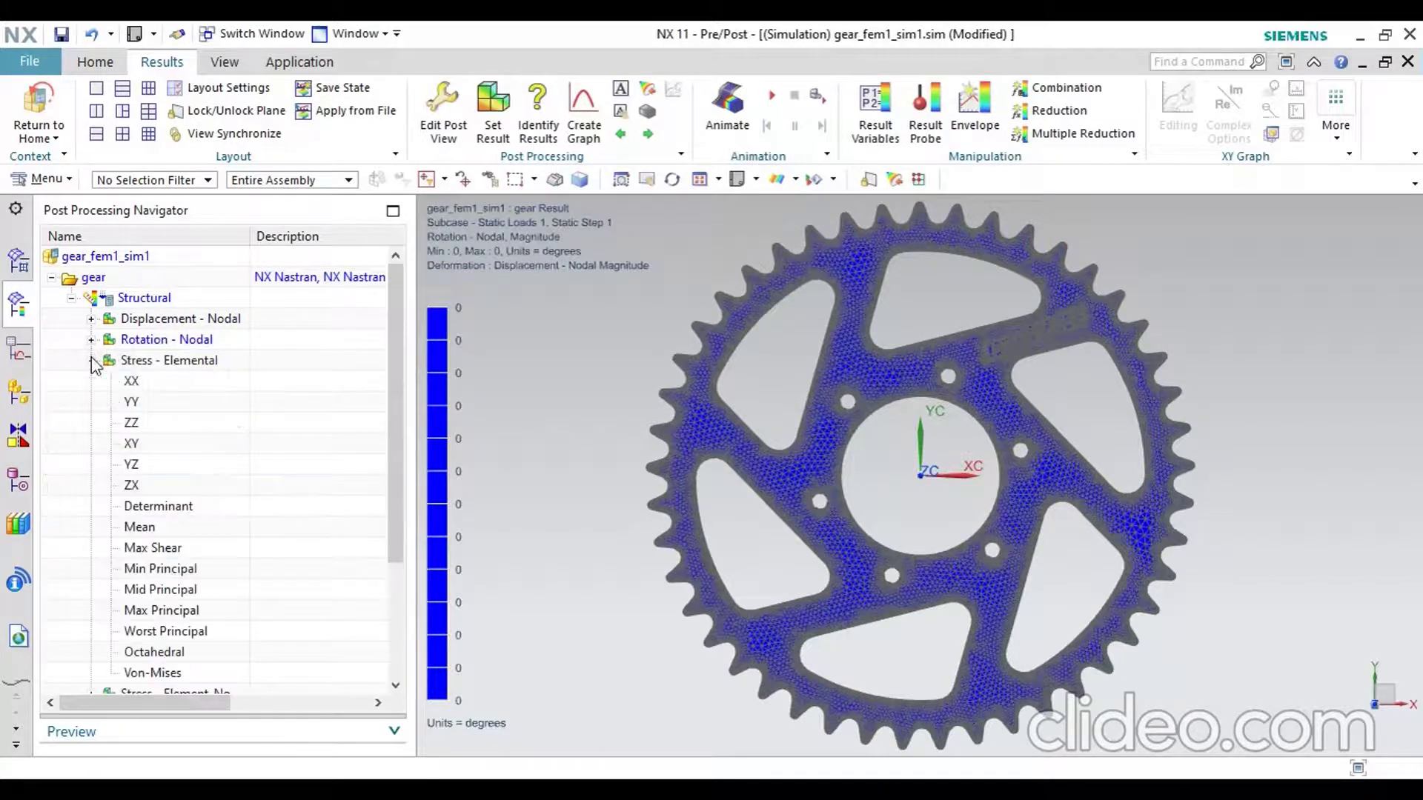
Step: Plot elemental Von-Mises stress, then the XX, YY and ZZ stress fringes
{"action": "left_click", "coordinate": [151, 362]}
{"action": "double_click", "coordinate": [152, 361]}
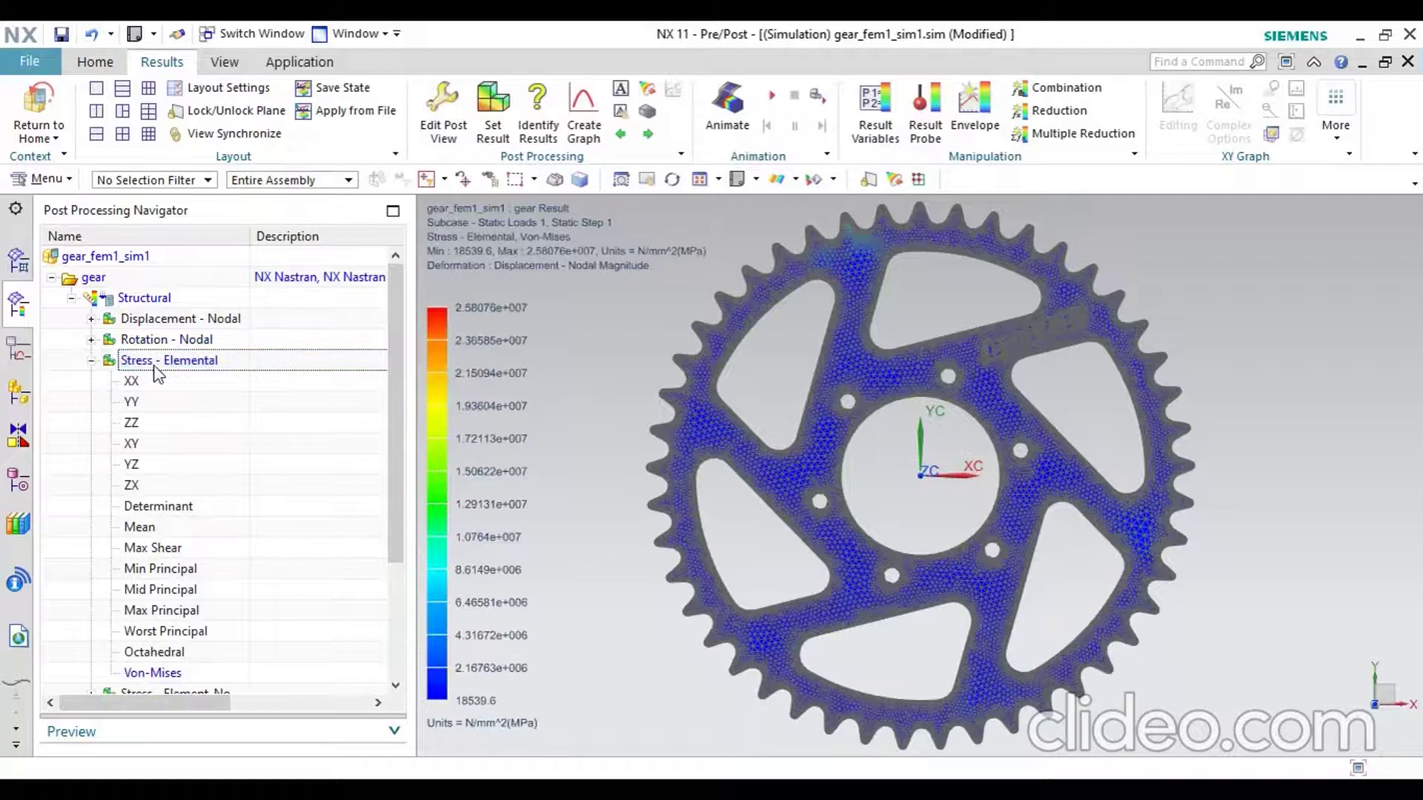
{"action": "double_click", "coordinate": [132, 381]}
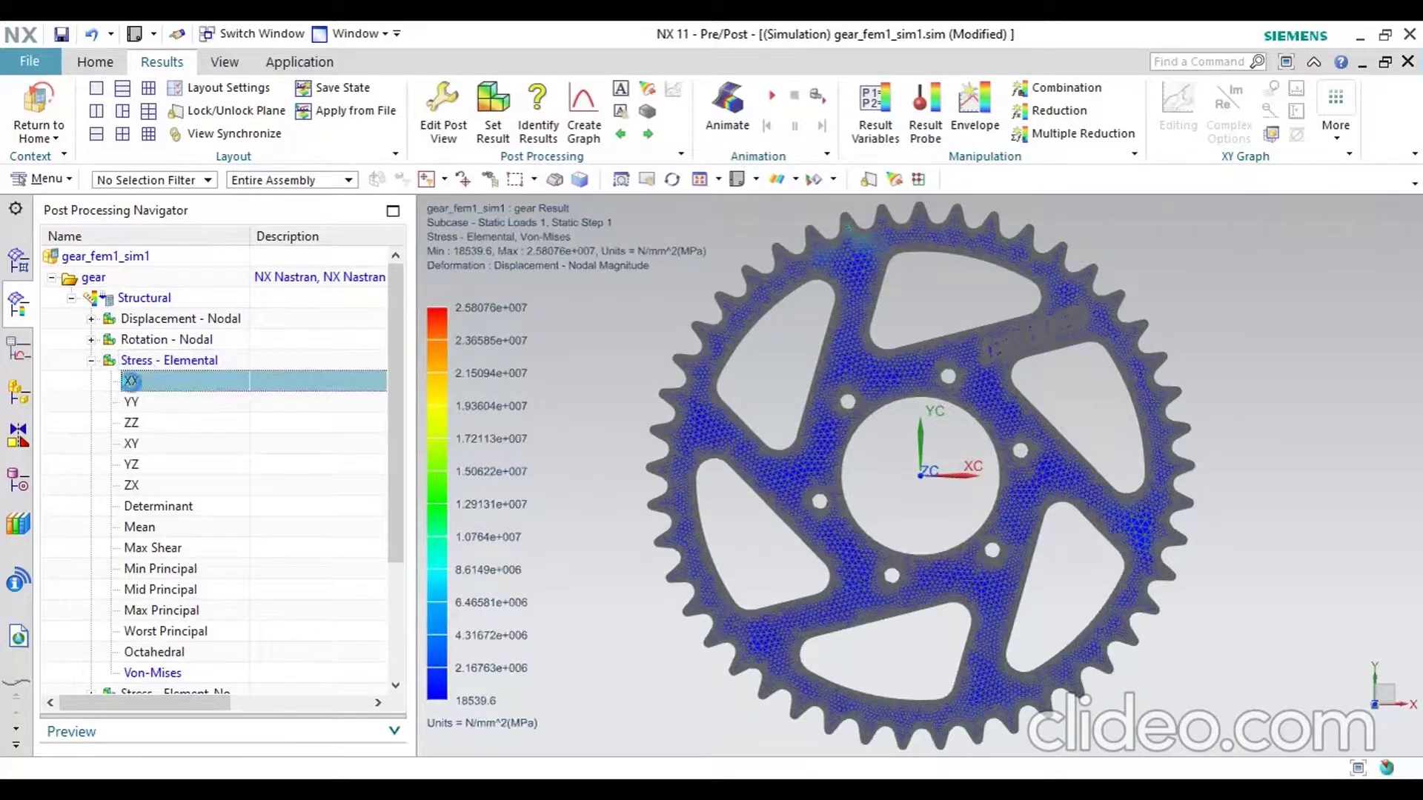
{"action": "double_click", "coordinate": [132, 402]}
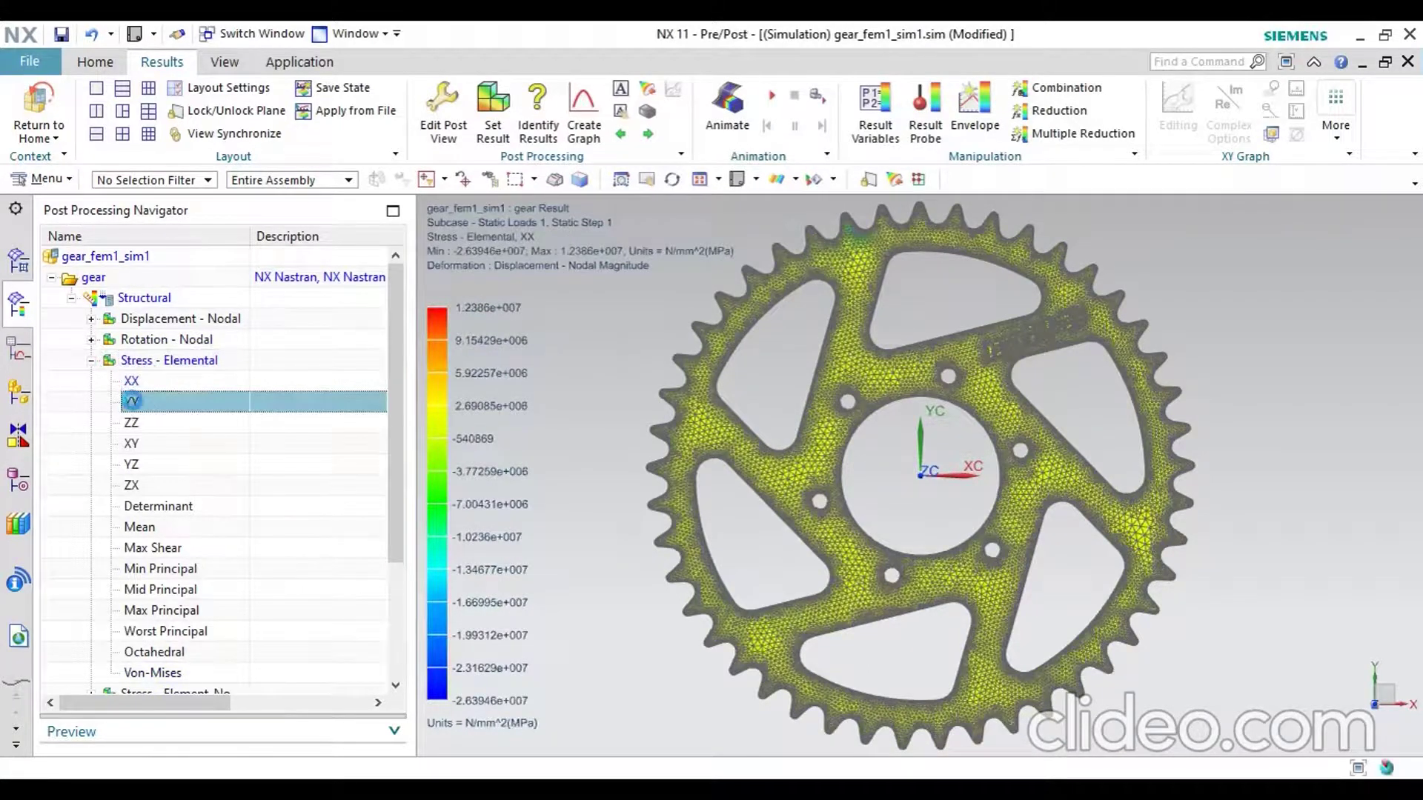
{"action": "double_click", "coordinate": [132, 422]}
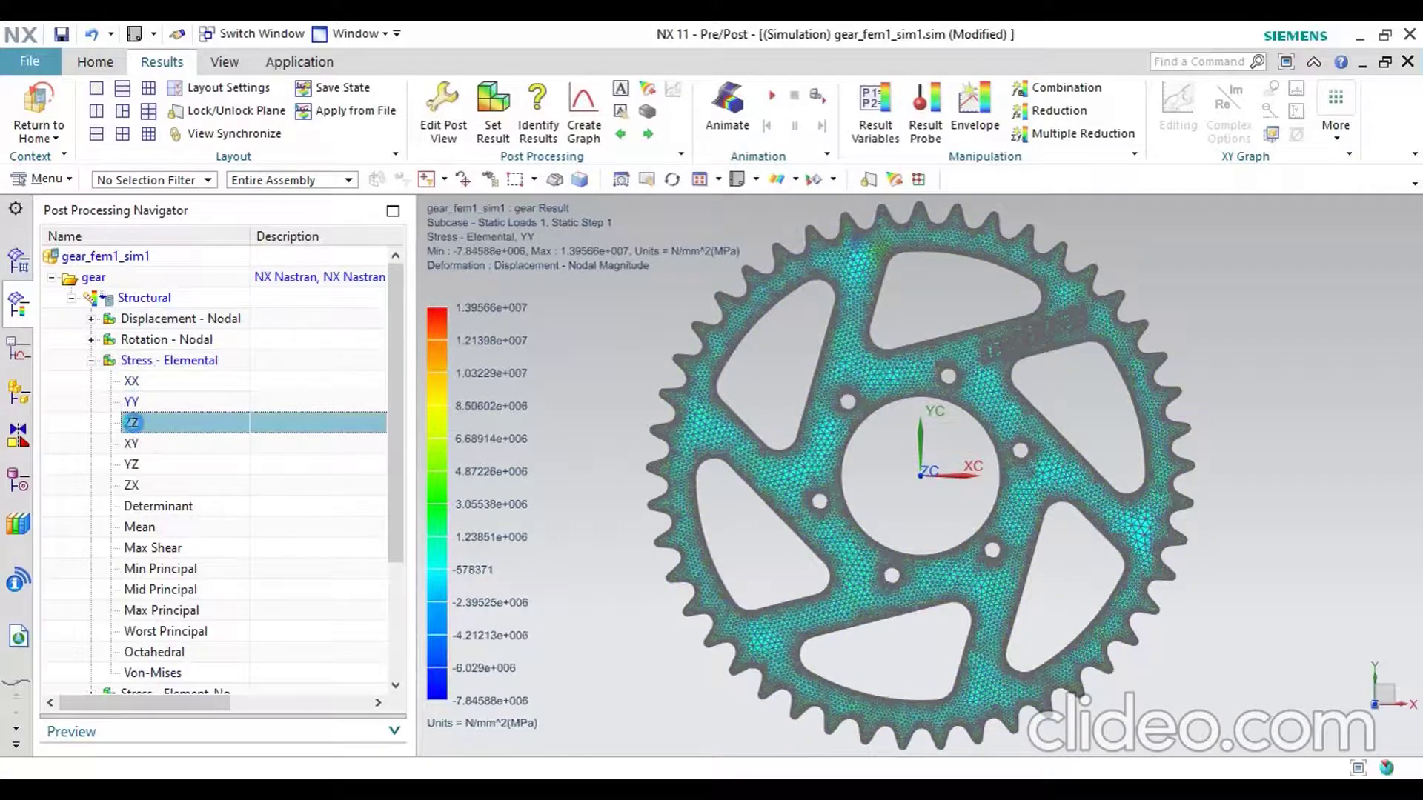
Step: Show the XY, ZX, Determinant and Mean stress fringes, ending on Von-Mises (peak 2.58076e+007 N/mm^2)
{"action": "double_click", "coordinate": [138, 444]}
{"action": "double_click", "coordinate": [137, 486]}
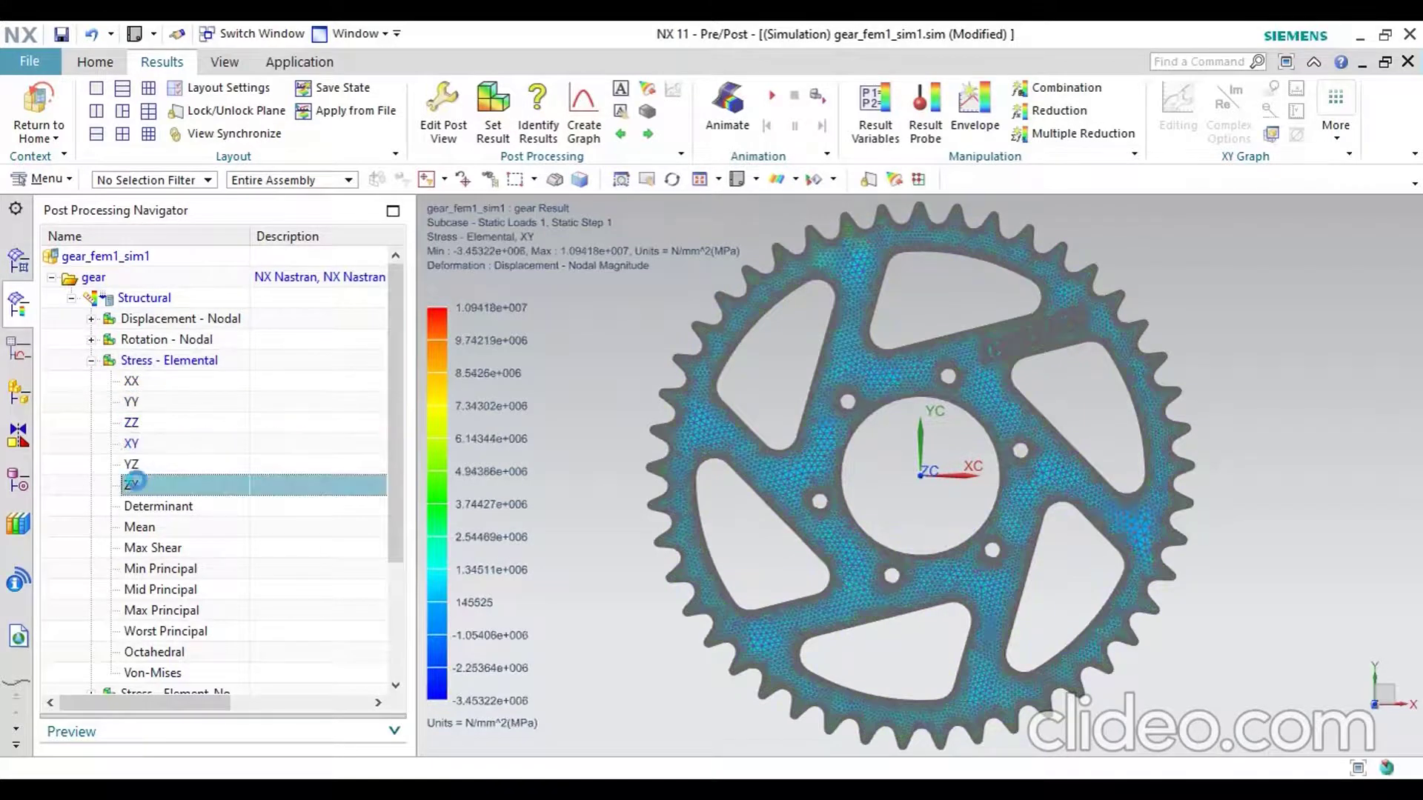
{"action": "double_click", "coordinate": [148, 510]}
{"action": "double_click", "coordinate": [141, 527]}
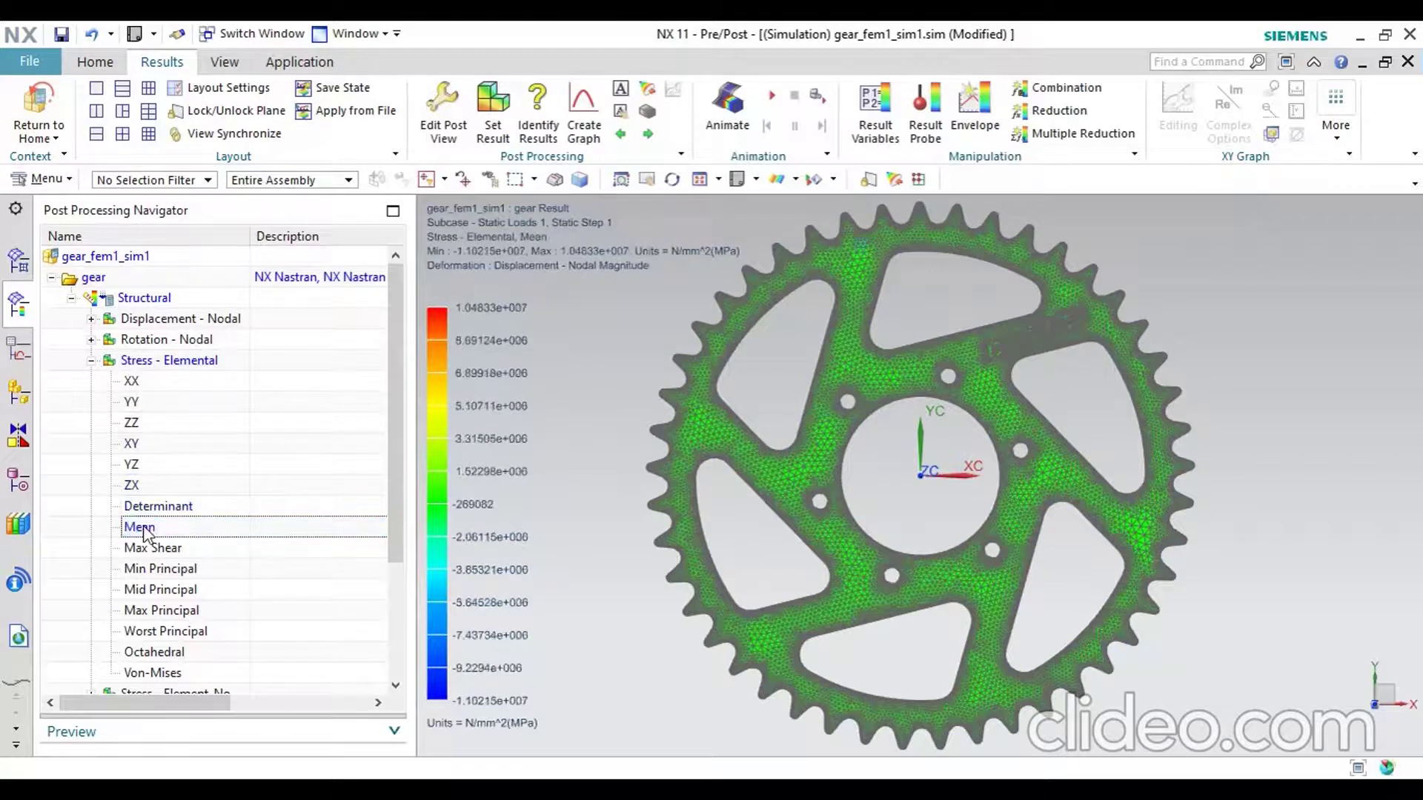
{"action": "scroll", "coordinate": [146, 532], "scroll_direction": "down", "scroll_amount": 2}
{"action": "double_click", "coordinate": [152, 548]}
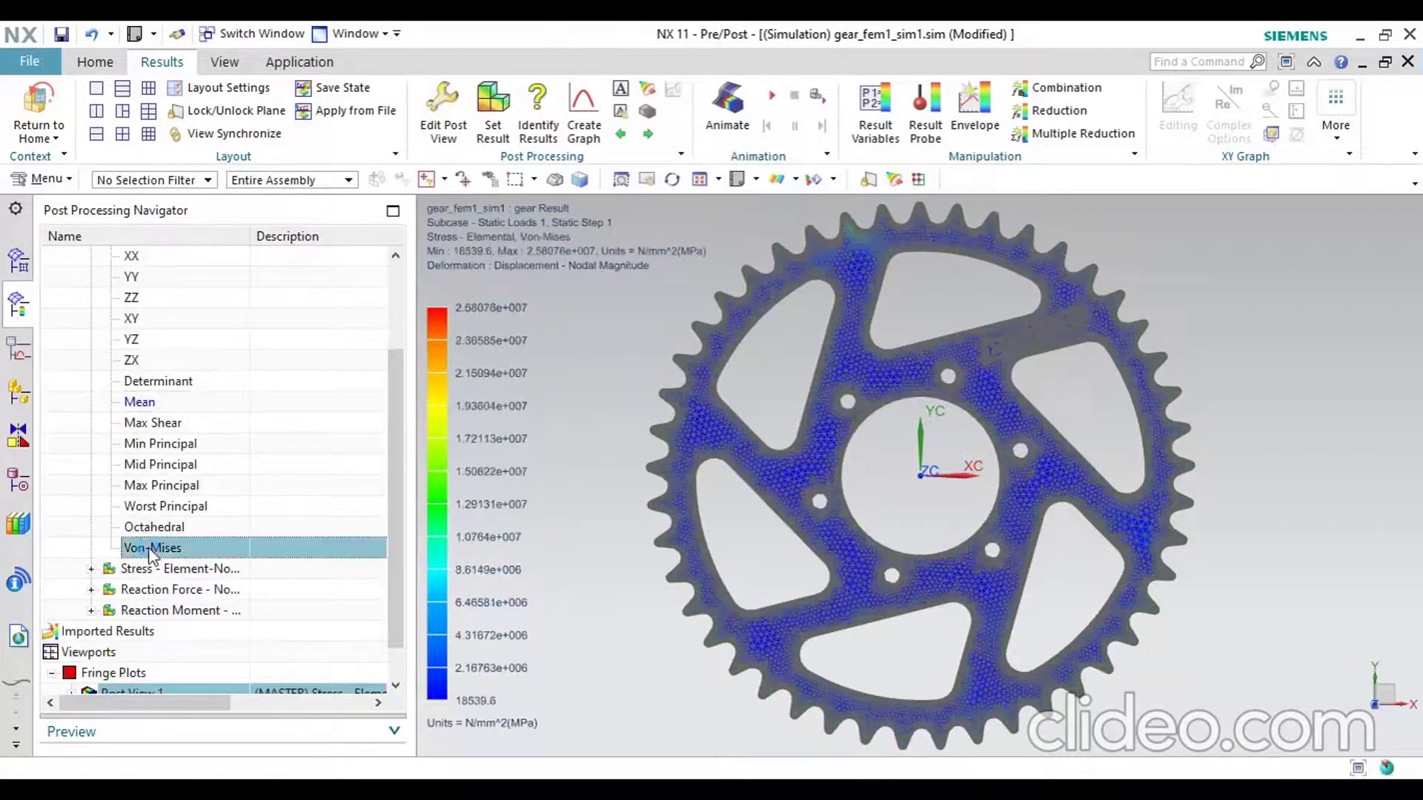
Step: Collapse the stress result groups and expand the Reaction Moment results (uniformly 0 N-mm)
{"action": "scroll", "coordinate": [132, 363], "scroll_direction": "up", "scroll_amount": 2}
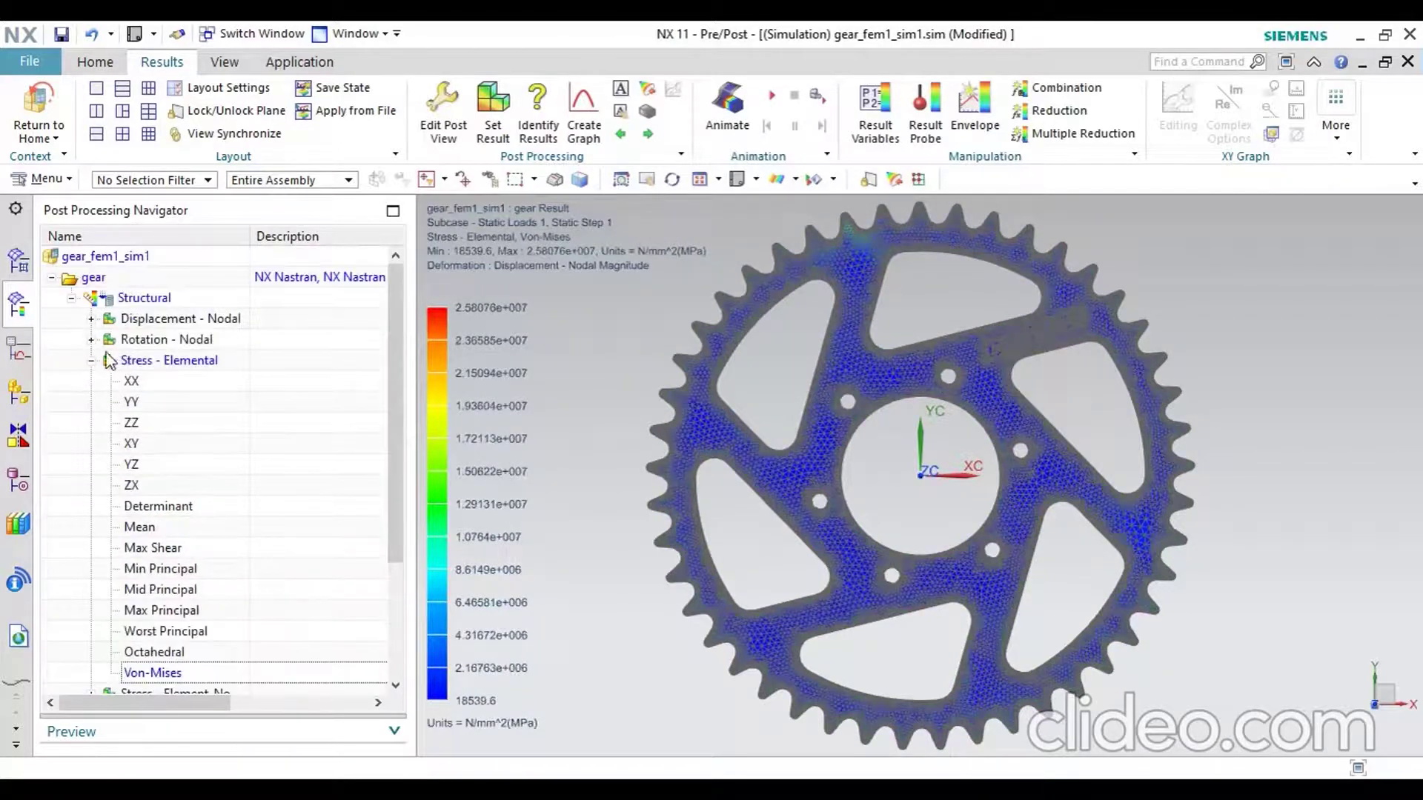
{"action": "left_click", "coordinate": [91, 361]}
{"action": "left_click", "coordinate": [91, 381]}
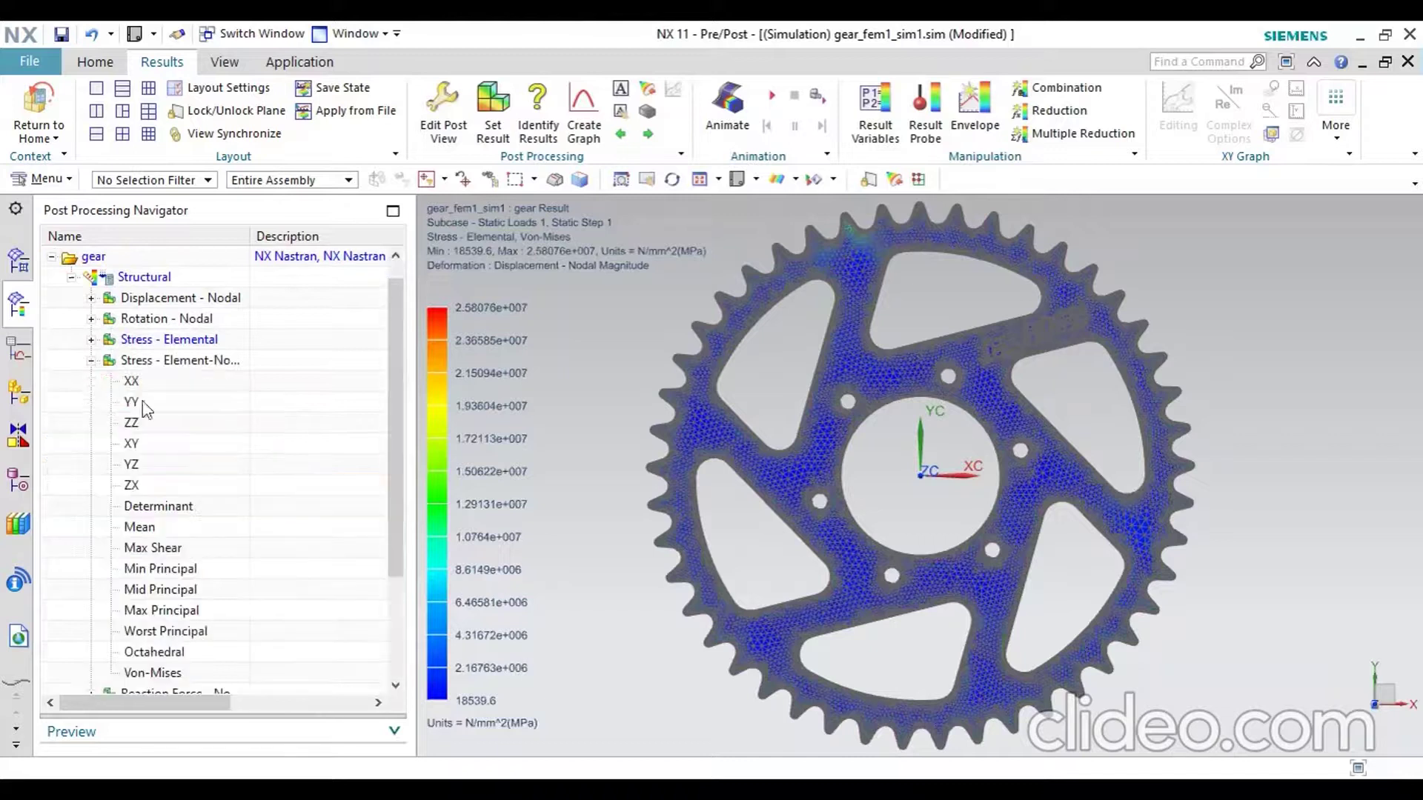
{"action": "scroll", "coordinate": [208, 476], "scroll_direction": "down", "scroll_amount": 2}
{"action": "scroll", "coordinate": [95, 281], "scroll_direction": "up", "scroll_amount": 2}
{"action": "left_click", "coordinate": [91, 360]}
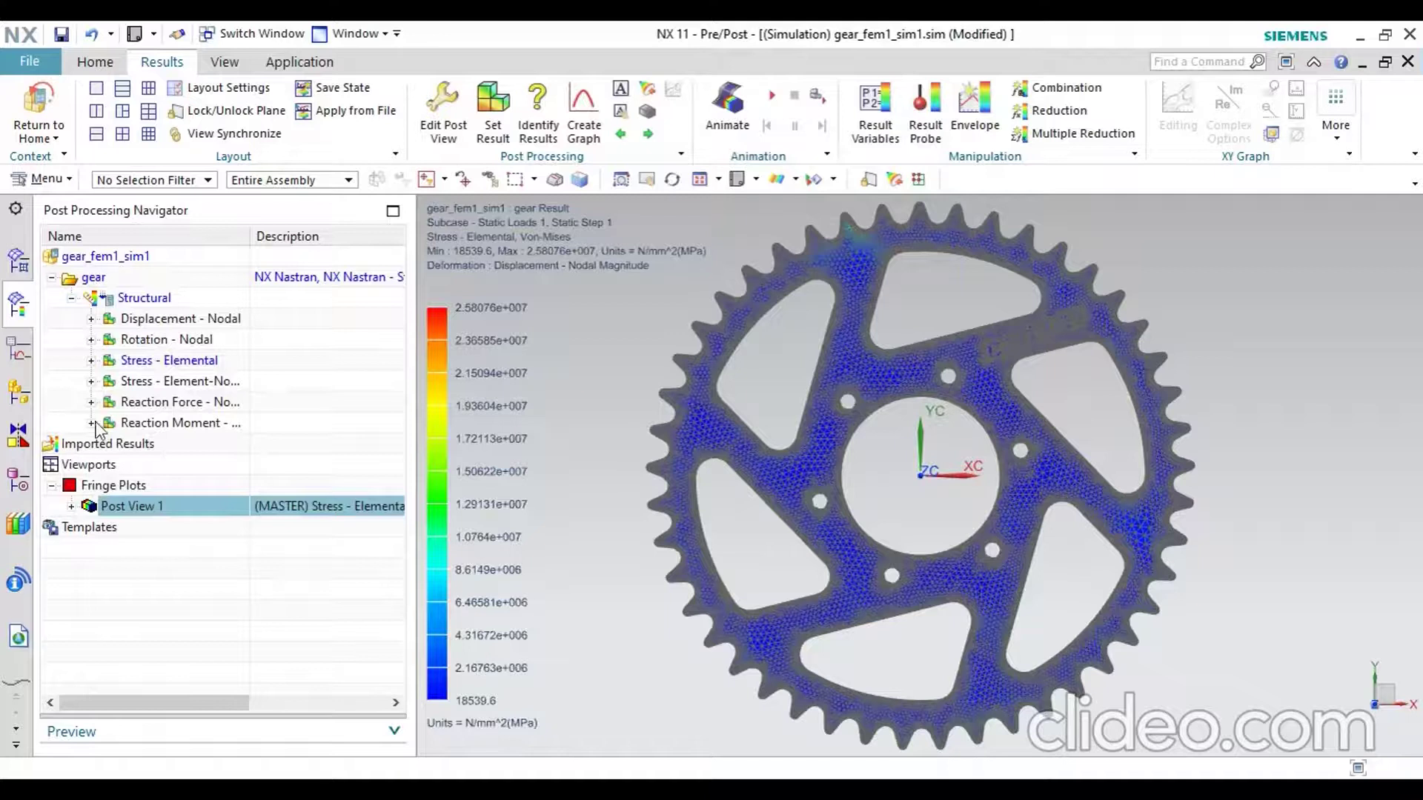
{"action": "left_click", "coordinate": [92, 424]}
Step: Plot the reaction moment magnitude fringe on the sprocket gear
{"action": "double_click", "coordinate": [144, 506]}
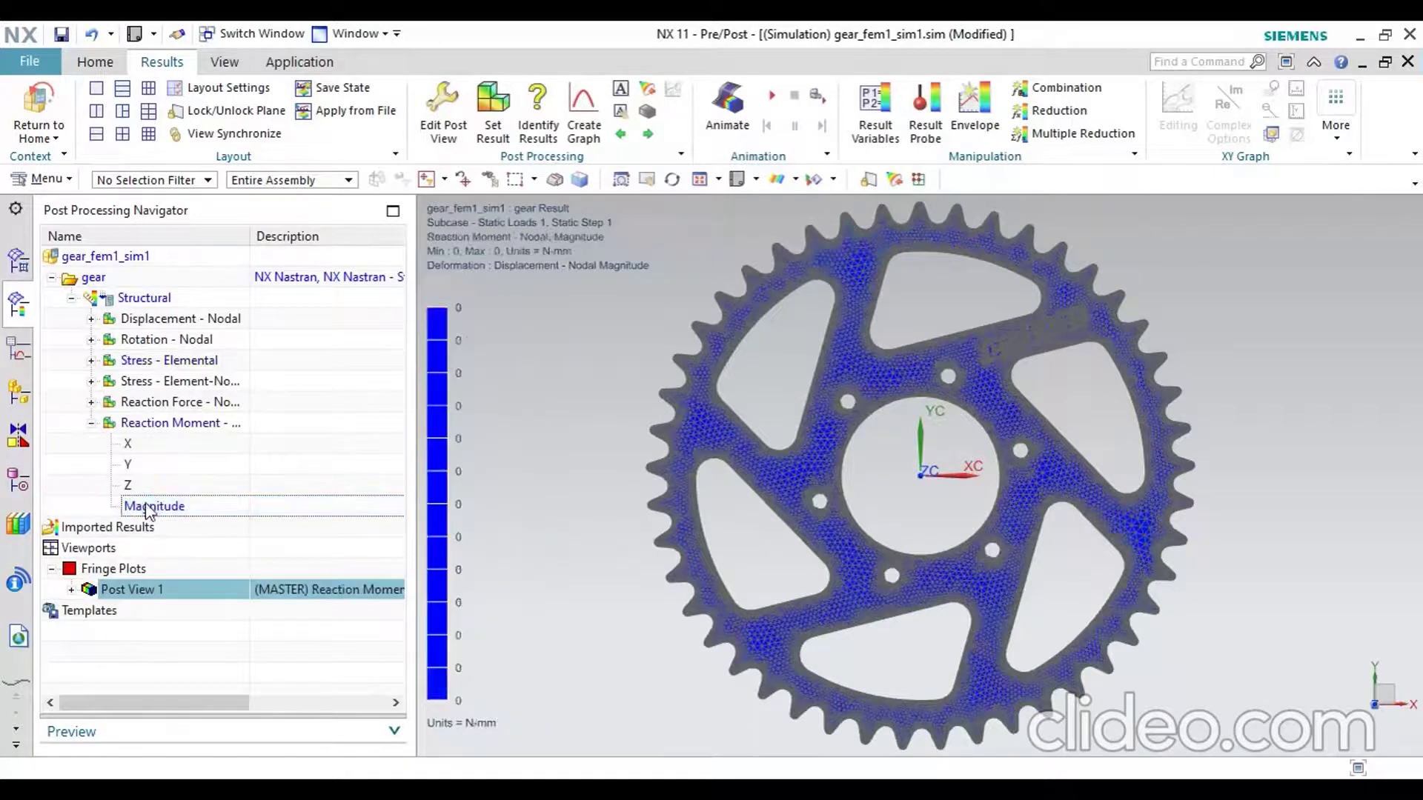
{"action": "left_click", "coordinate": [91, 424]}
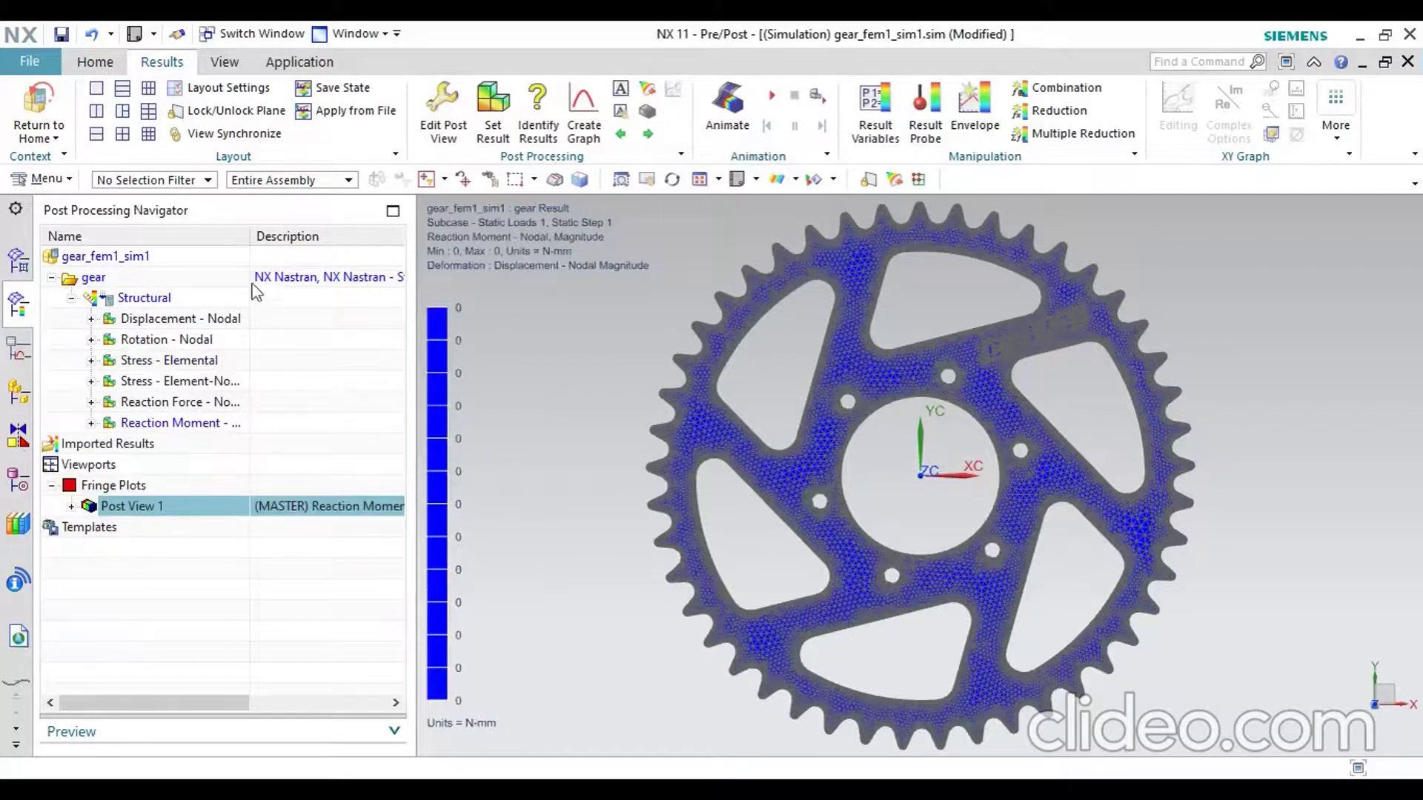
{"action": "left_click", "coordinate": [91, 320]}
Step: Plot nodal displacement magnitude (1.95375e+011 to 6.71533e+011 mm), animate the deformation, then stop it
{"action": "left_click", "coordinate": [157, 402]}
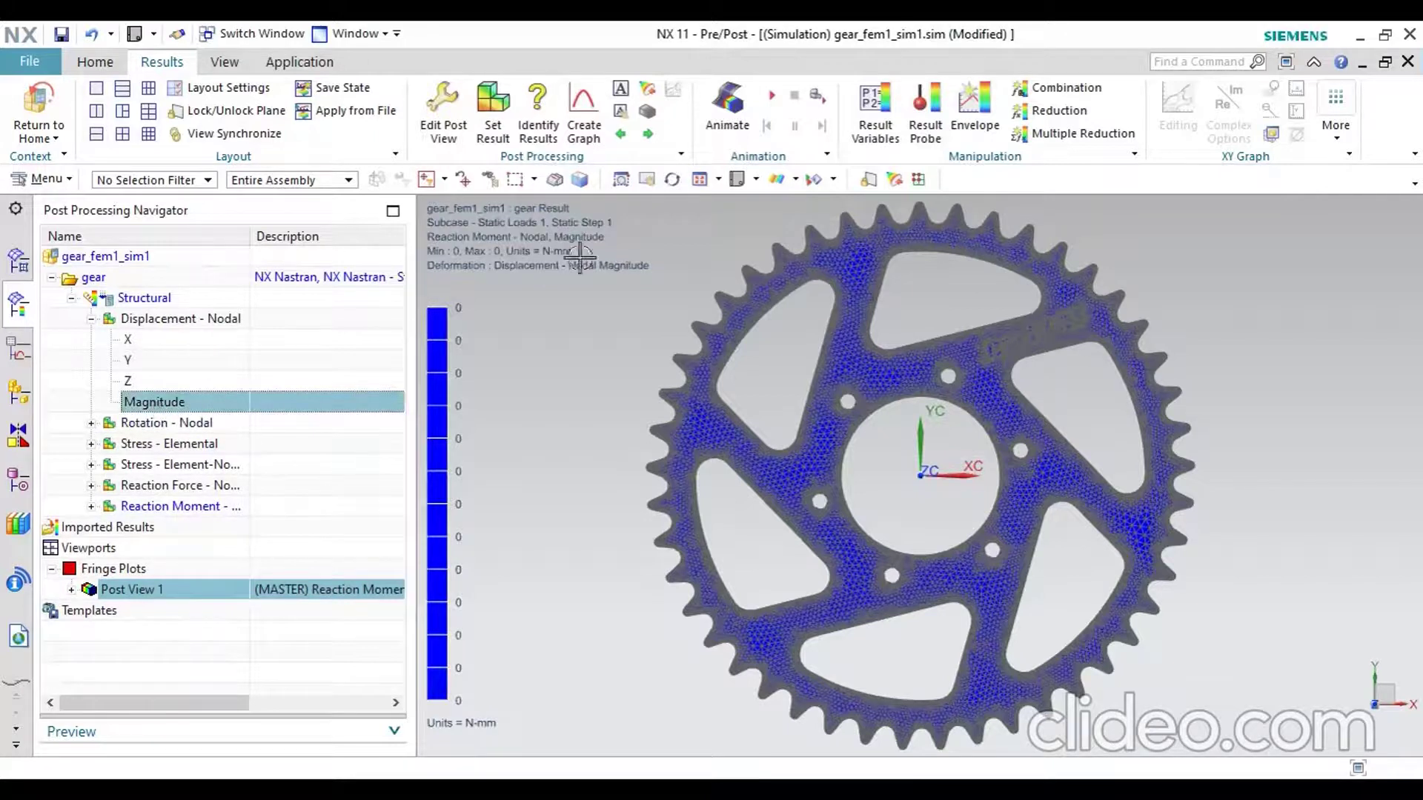
{"action": "double_click", "coordinate": [159, 404]}
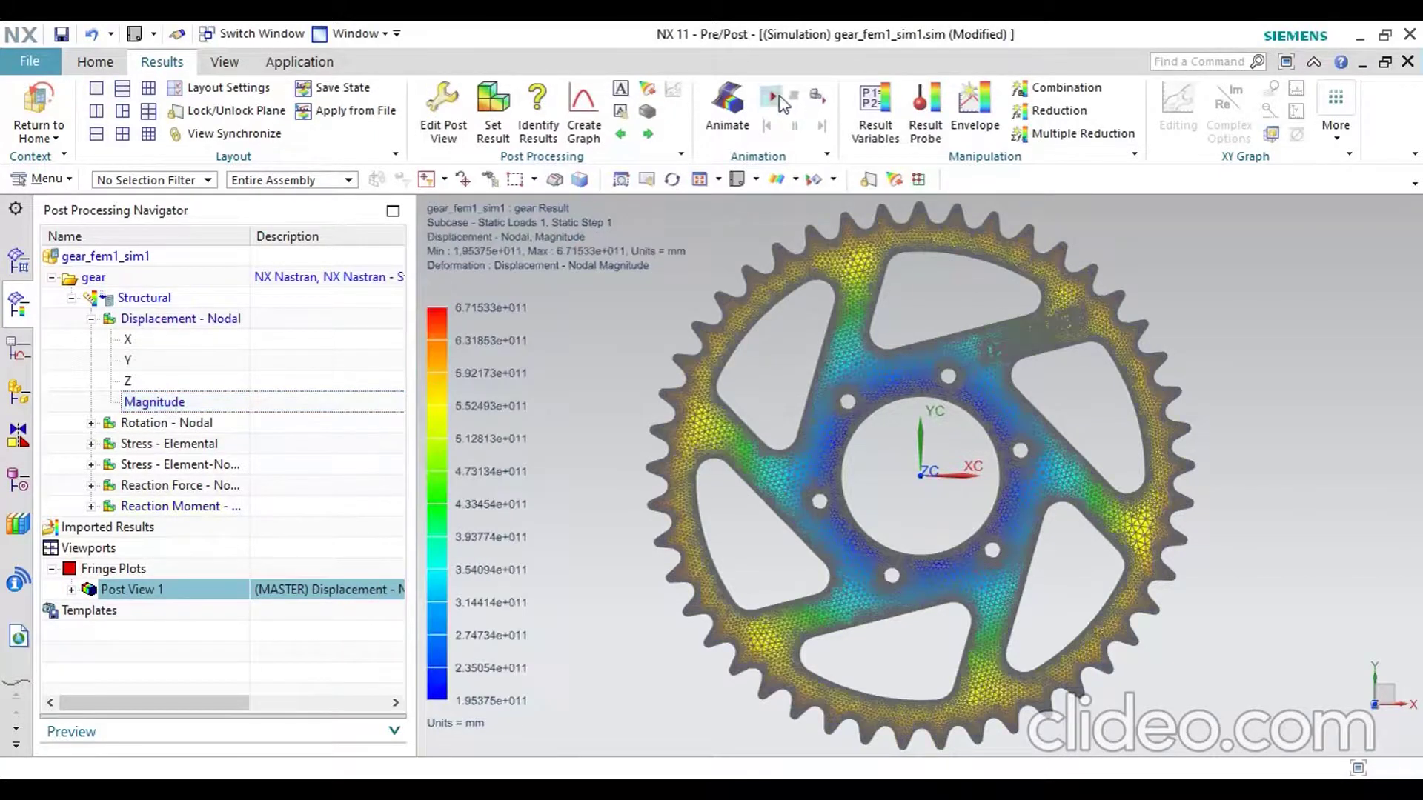
{"action": "left_click", "coordinate": [778, 96]}
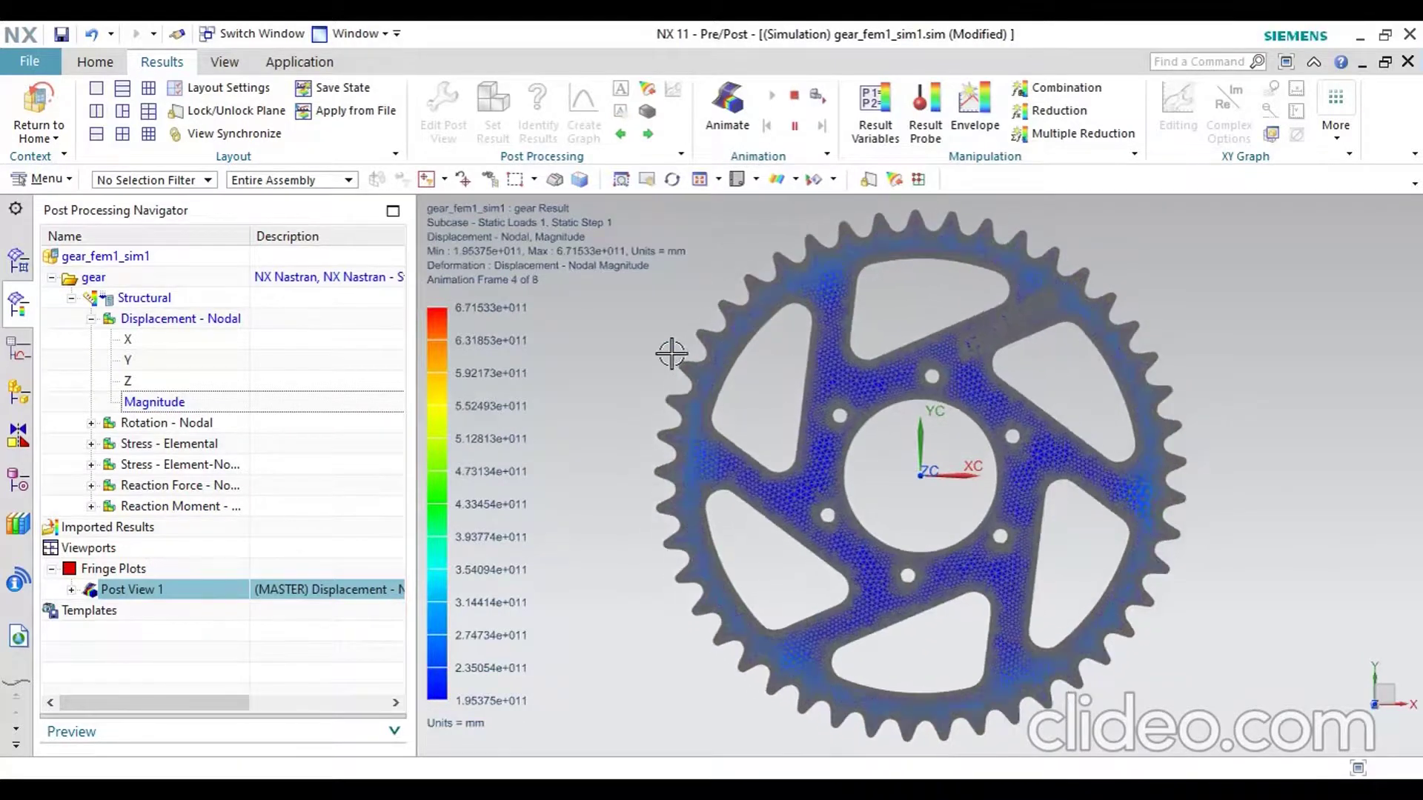
{"action": "left_click", "coordinate": [800, 93]}
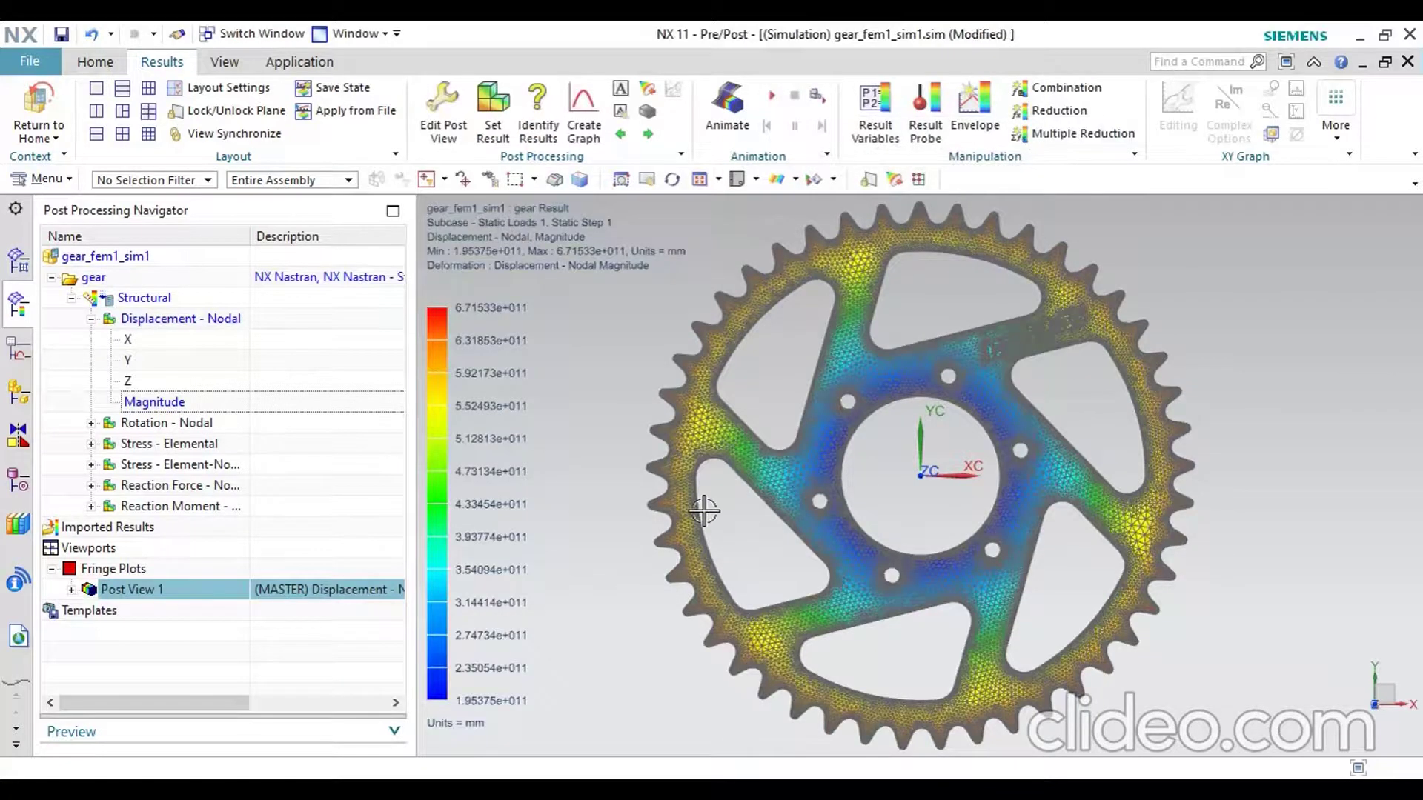
{"action": "scroll", "coordinate": [1097, 296], "scroll_direction": "up", "scroll_amount": 5}
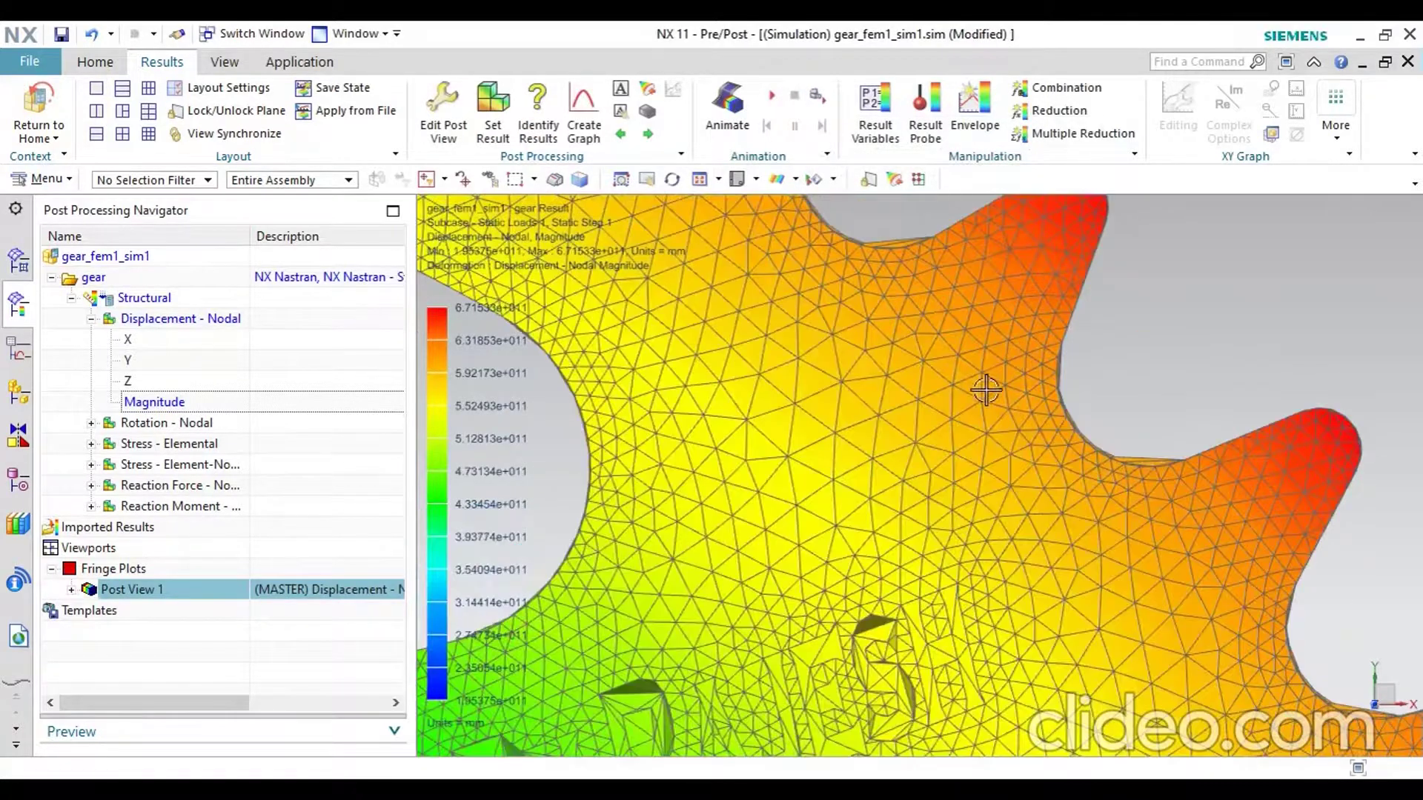
{"action": "scroll", "coordinate": [985, 389], "scroll_direction": "down", "scroll_amount": 5}
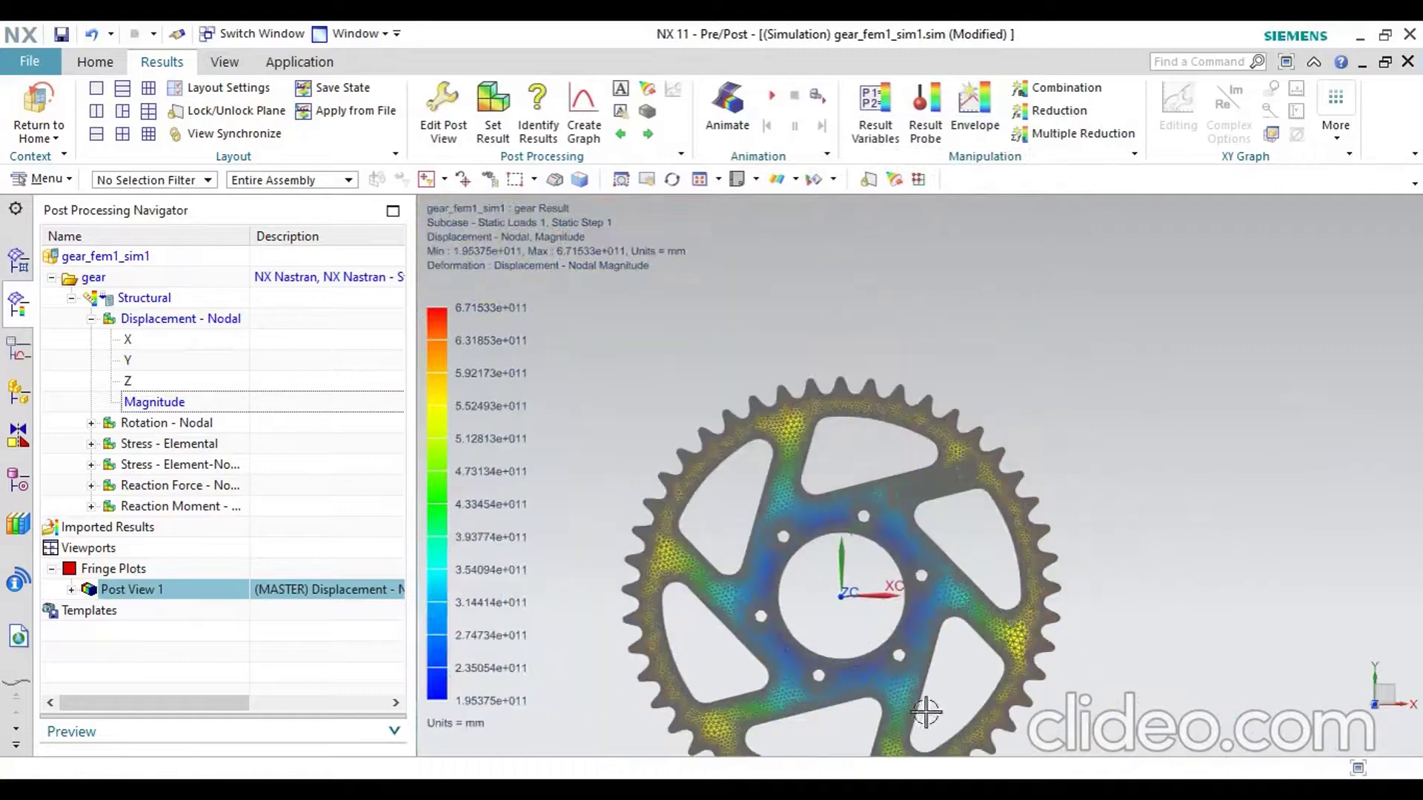
{"action": "scroll", "coordinate": [927, 713], "scroll_direction": "up", "scroll_amount": 6}
{"action": "scroll", "coordinate": [1013, 459], "scroll_direction": "down", "scroll_amount": 4}
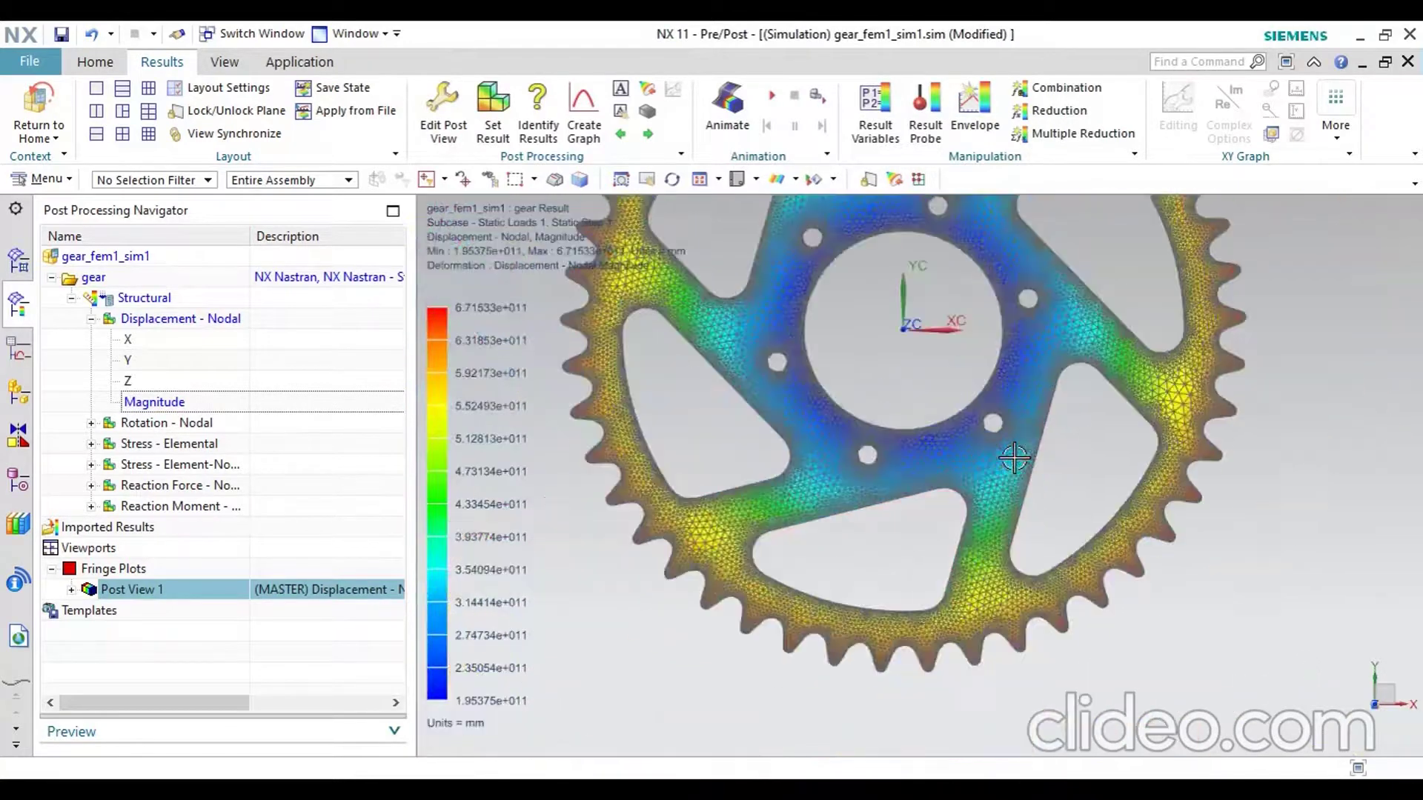
{"action": "scroll", "coordinate": [1014, 459], "scroll_direction": "down", "scroll_amount": 3}
{"action": "scroll", "coordinate": [808, 501], "scroll_direction": "up", "scroll_amount": 5}
{"action": "scroll", "coordinate": [792, 567], "scroll_direction": "down", "scroll_amount": 5}
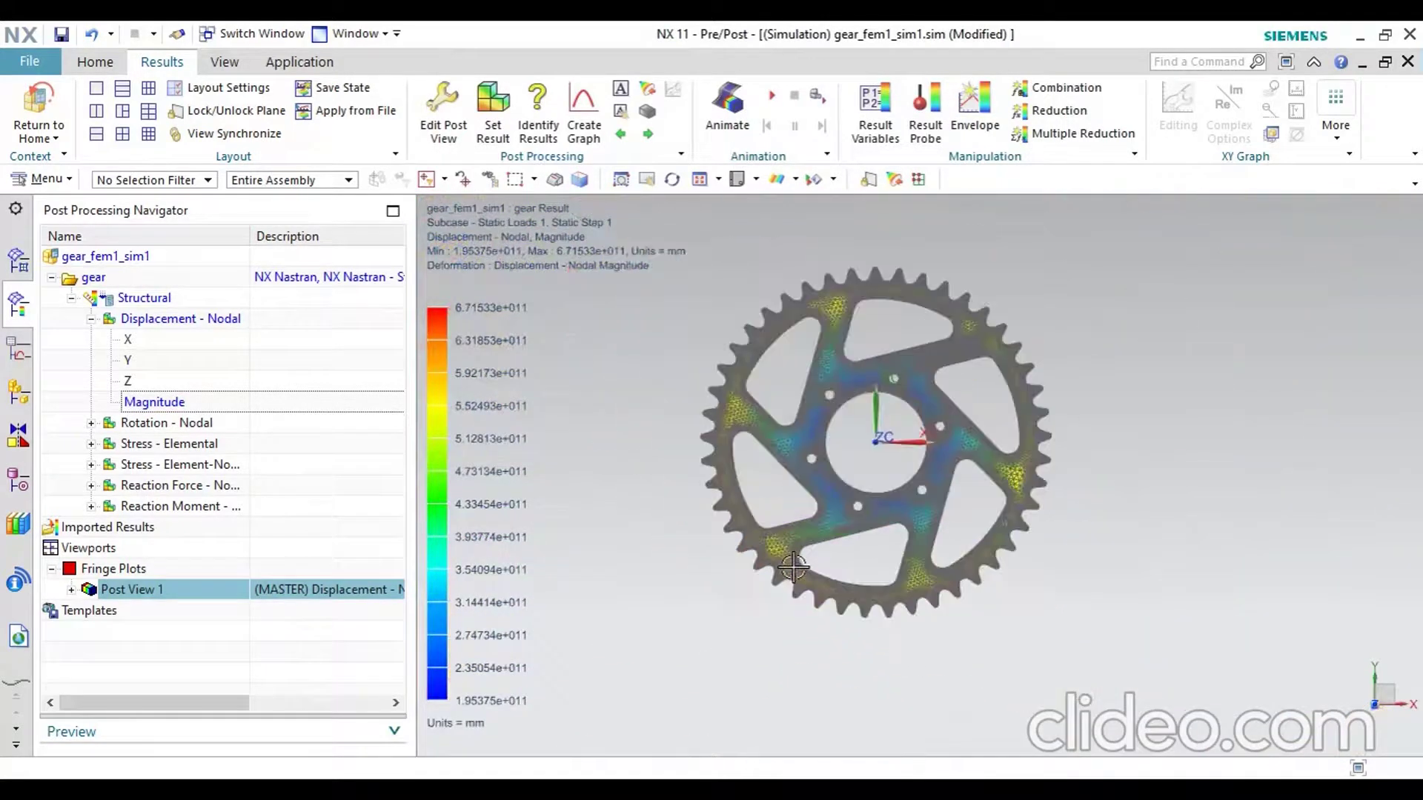
{"action": "scroll", "coordinate": [862, 409], "scroll_direction": "up", "scroll_amount": 2}
{"action": "scroll", "coordinate": [862, 410], "scroll_direction": "down", "scroll_amount": 1}
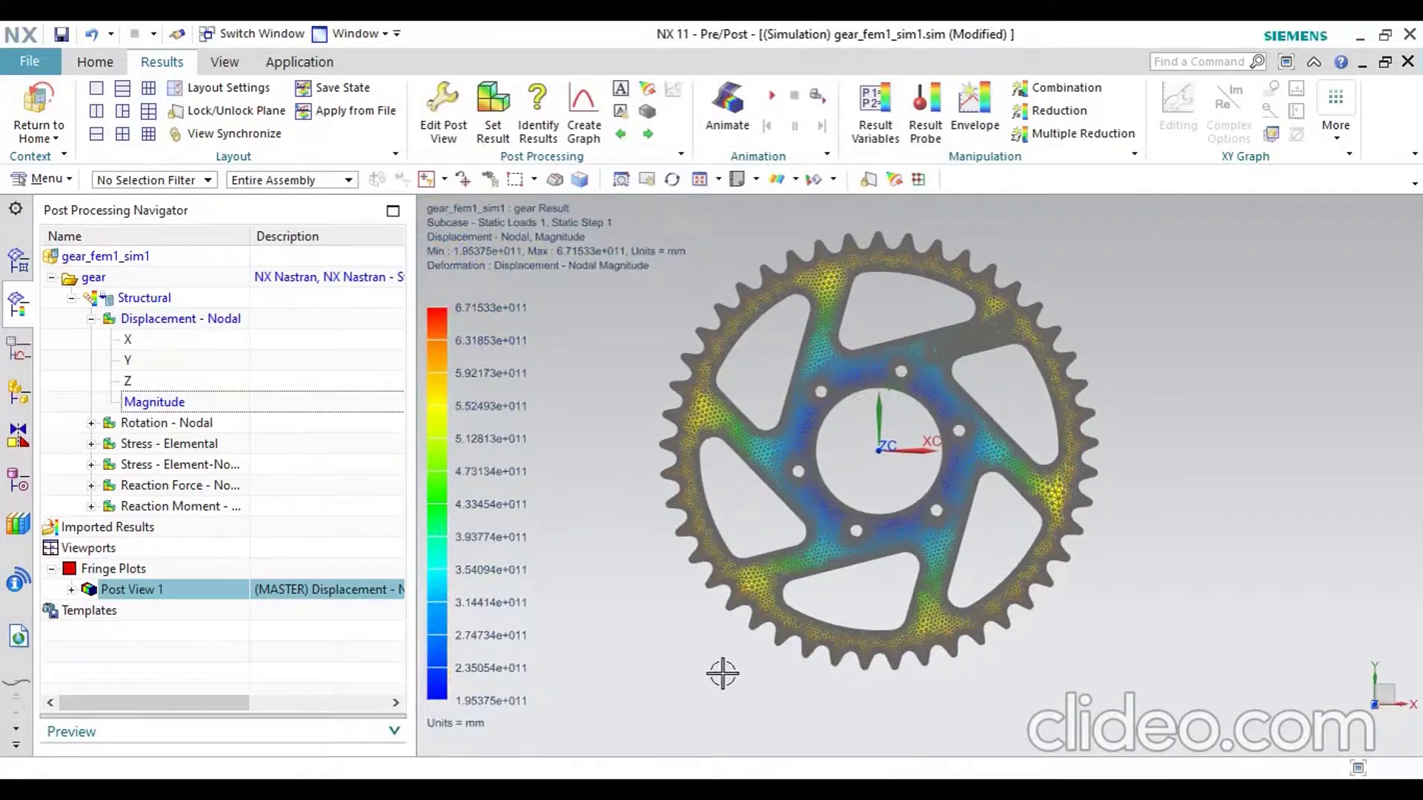
Step: Exit post-processing to the gear_fem1_sim1.sim meshed sprocket, leaving the gear solution unsolved
{"action": "left_click", "coordinate": [40, 95]}
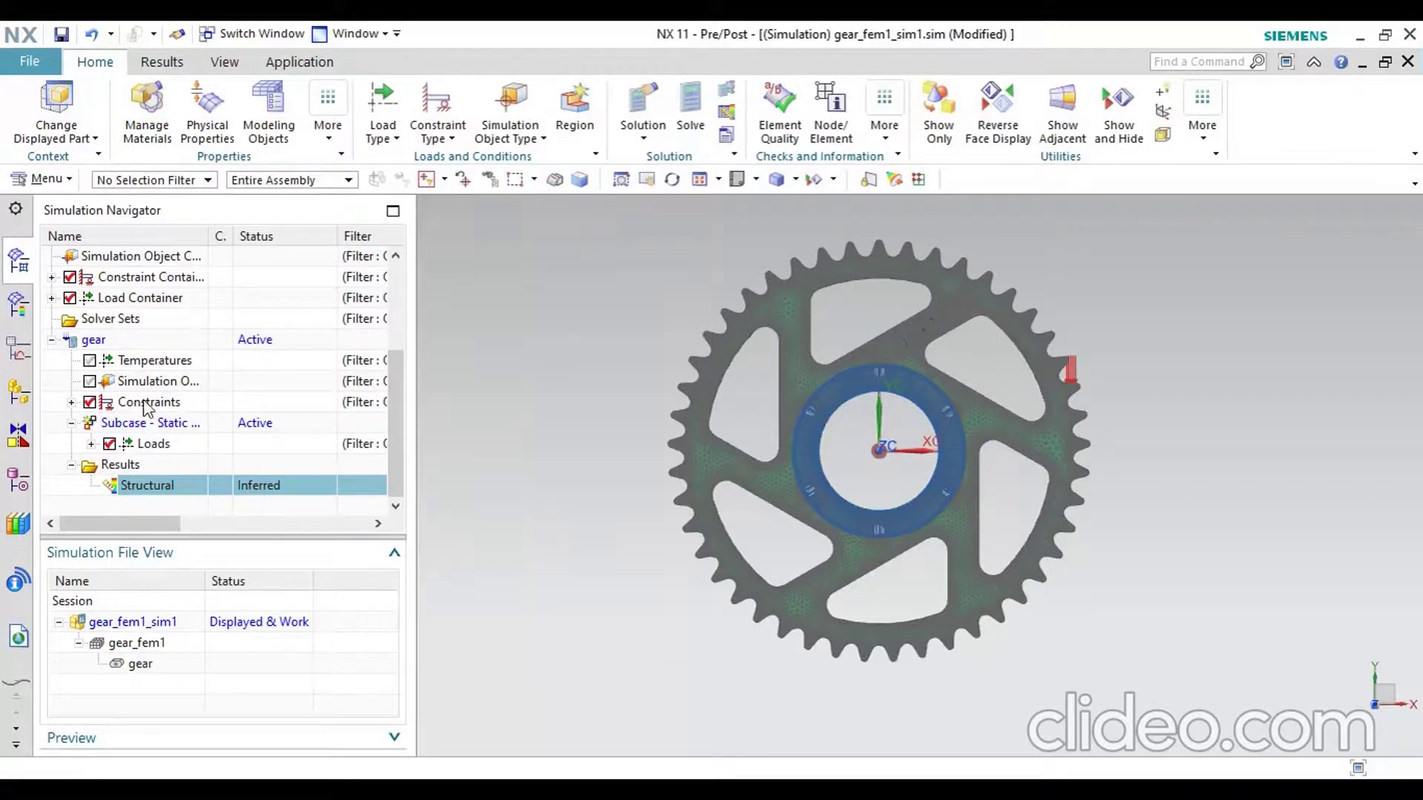
{"action": "right_click", "coordinate": [98, 345]}
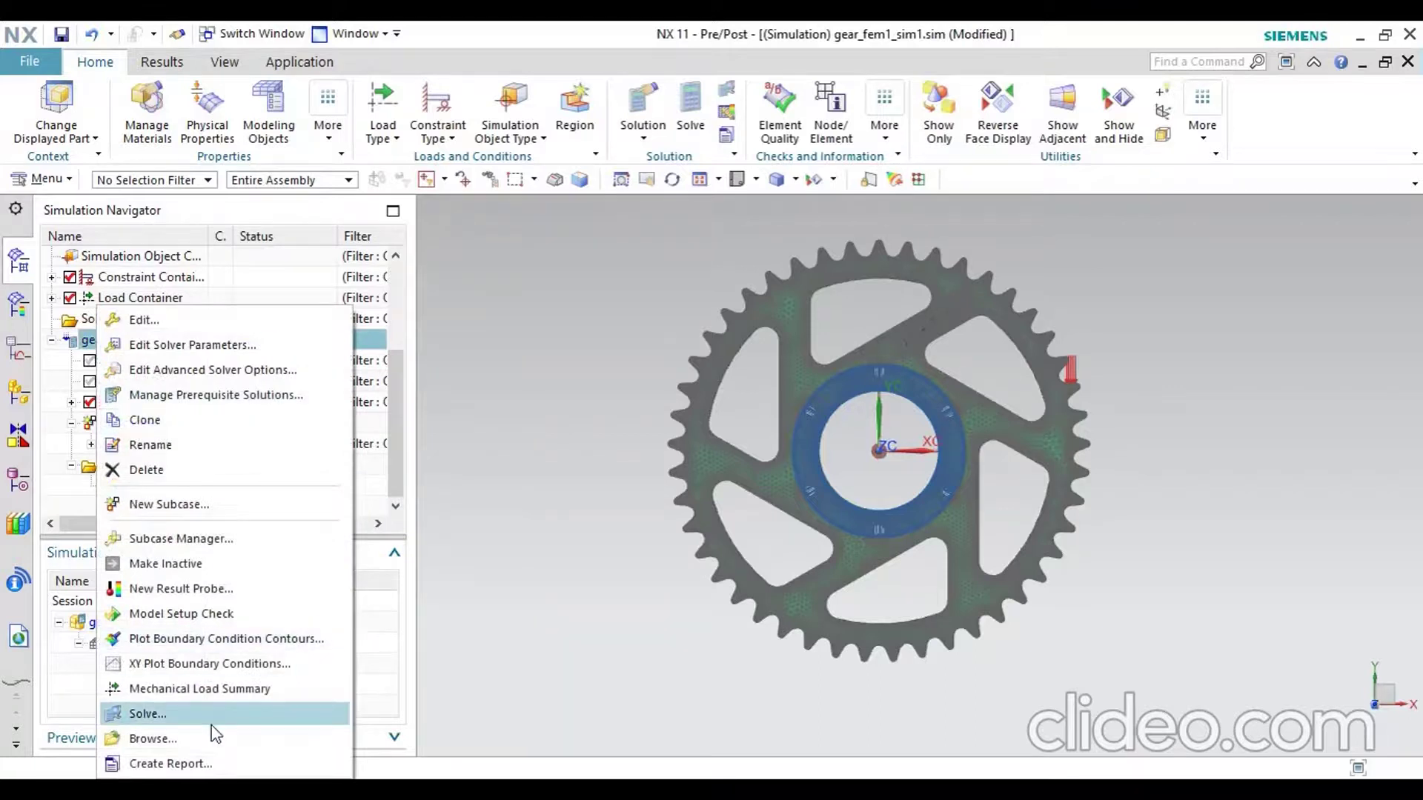
{"action": "left_click", "coordinate": [390, 633]}
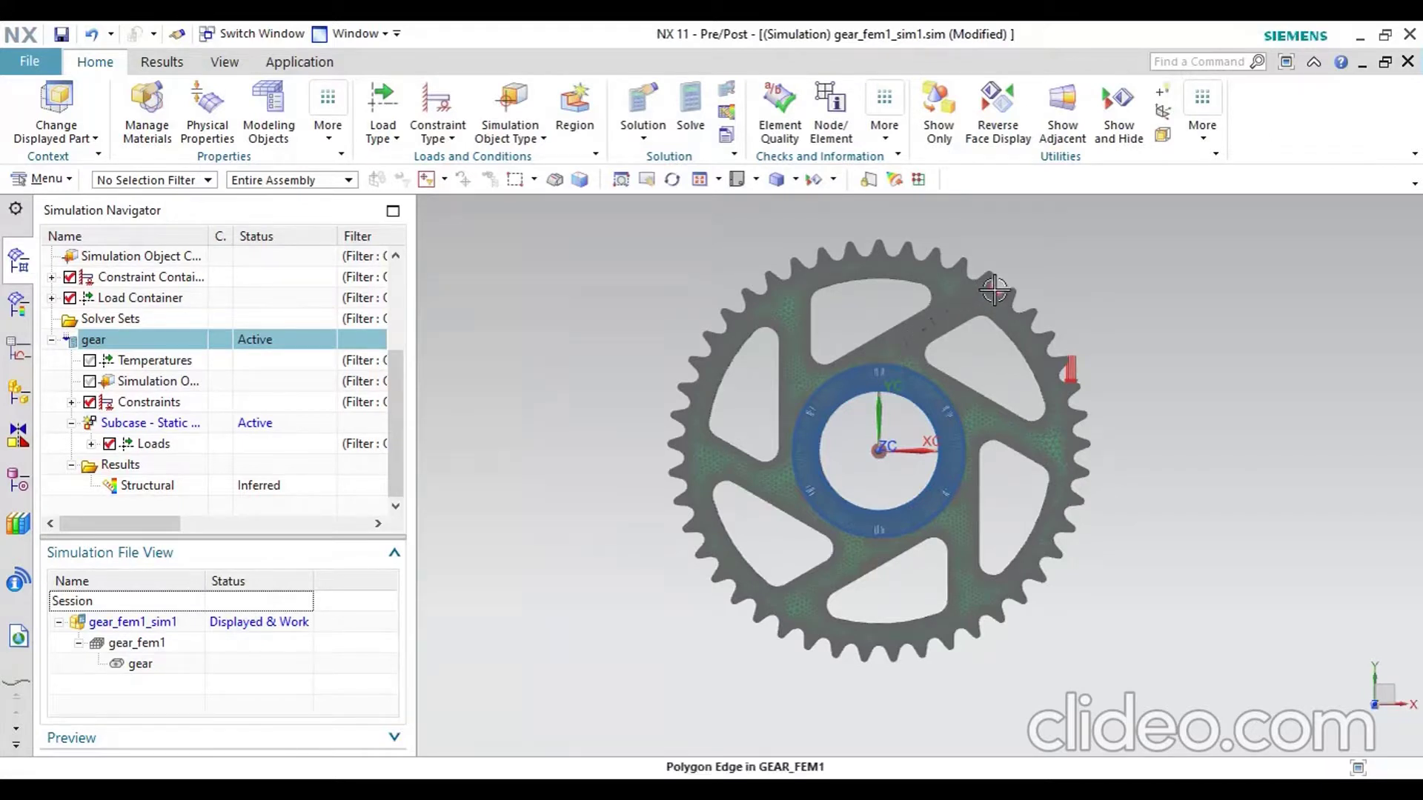
{"action": "scroll", "coordinate": [998, 289], "scroll_direction": "up", "scroll_amount": 5}
{"action": "scroll", "coordinate": [997, 289], "scroll_direction": "up", "scroll_amount": 3}
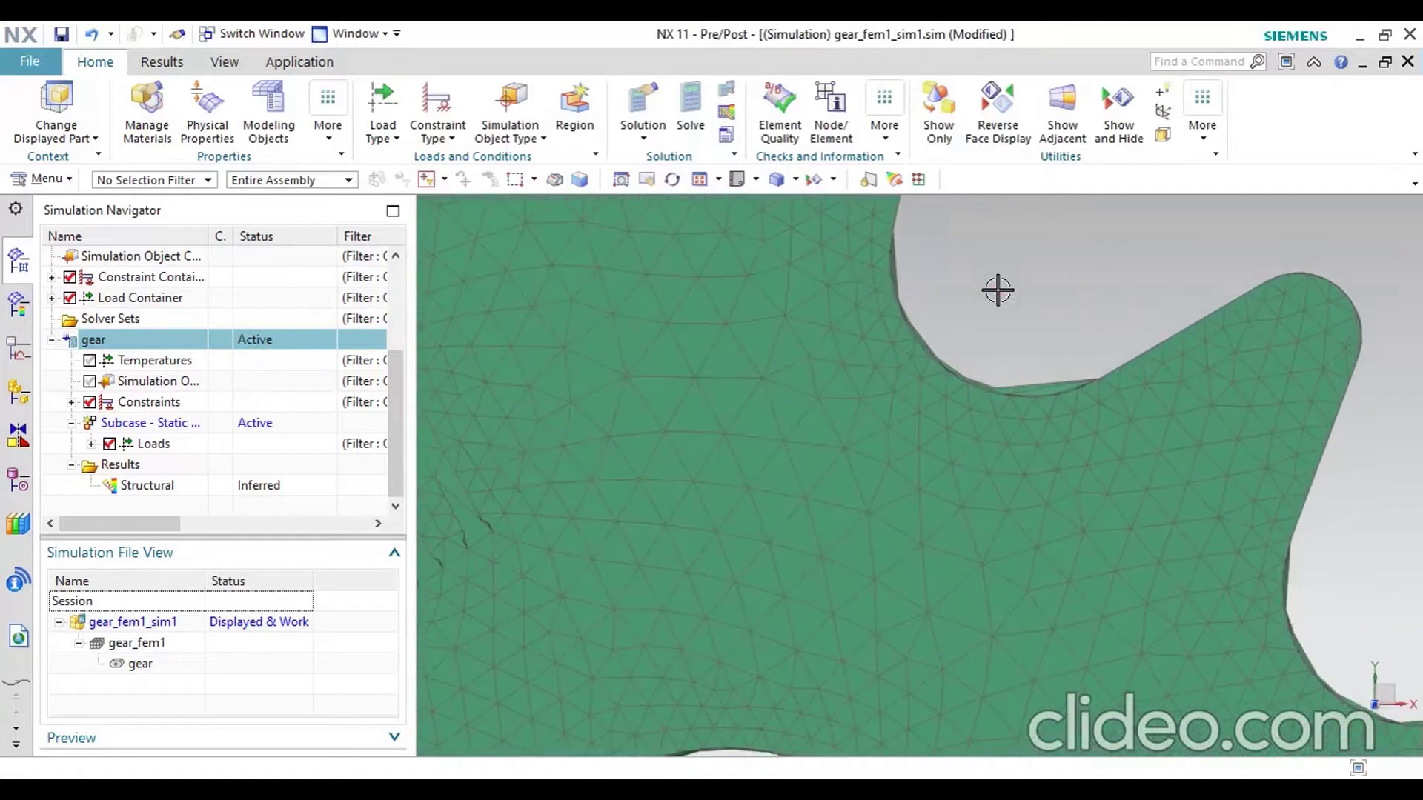
{"action": "scroll", "coordinate": [998, 289], "scroll_direction": "down", "scroll_amount": 8}
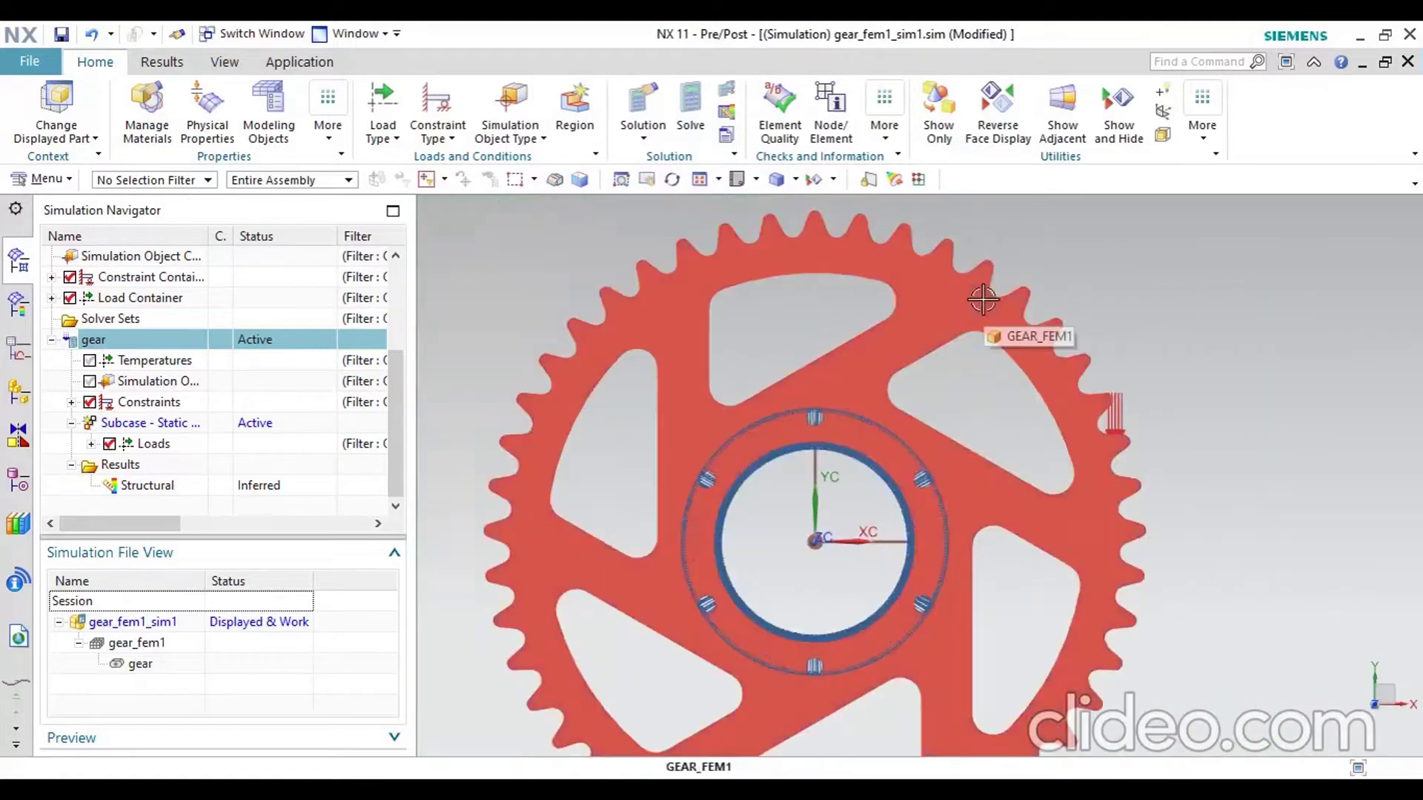
{"action": "scroll", "coordinate": [986, 298], "scroll_direction": "down", "scroll_amount": 3}
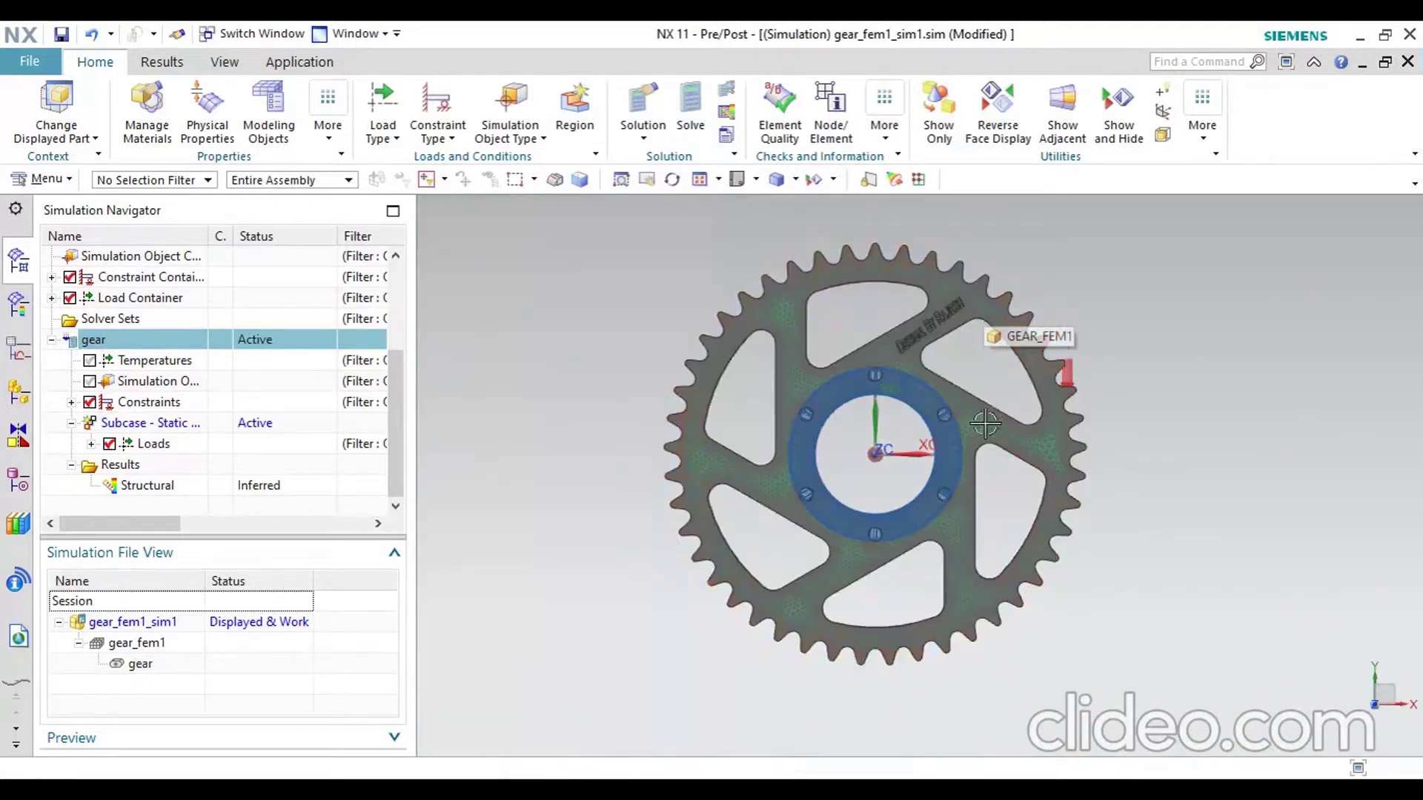